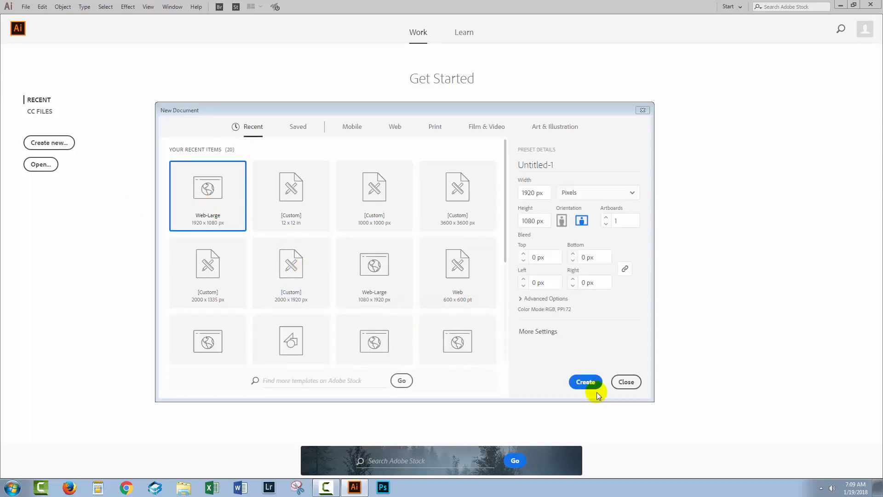
Create a Web-Large 1920 x 1080 px document and set the Type tool's font size to 114 pt
left_click(585, 382)
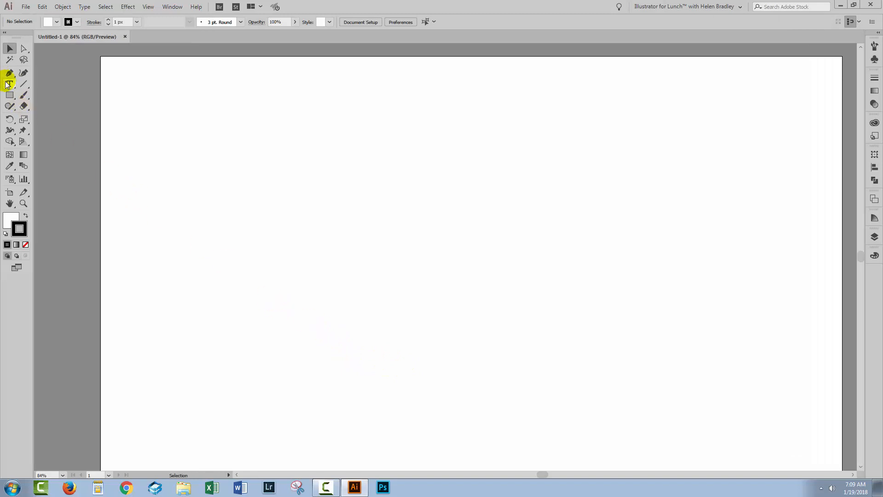
left_click(8, 85)
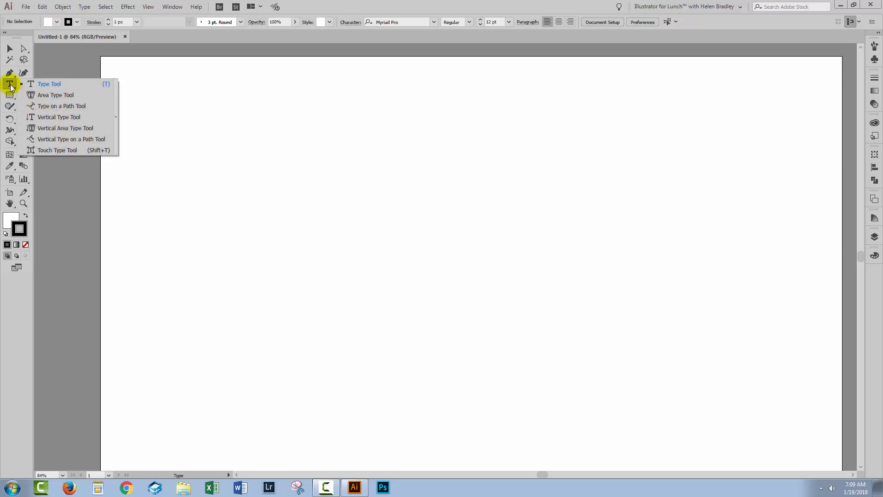
left_click(37, 84)
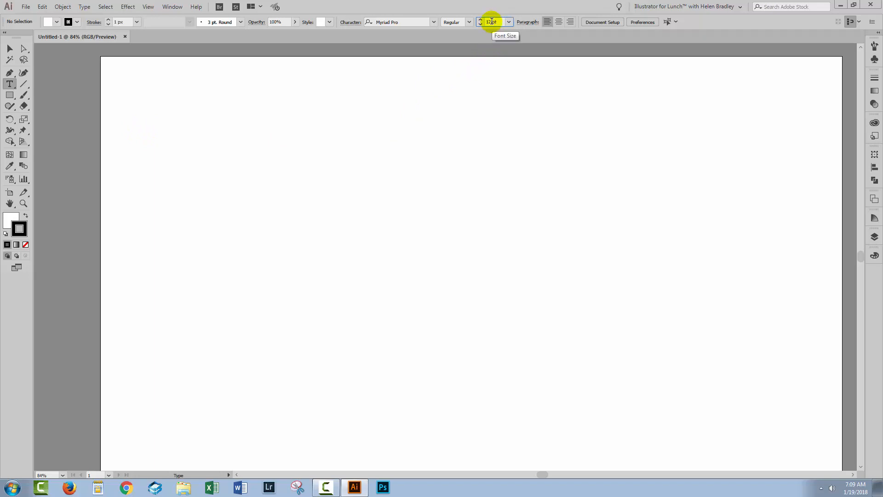
key("shift+Up")
key("shift+Up")
key("shift+Up")
left_click(501, 22)
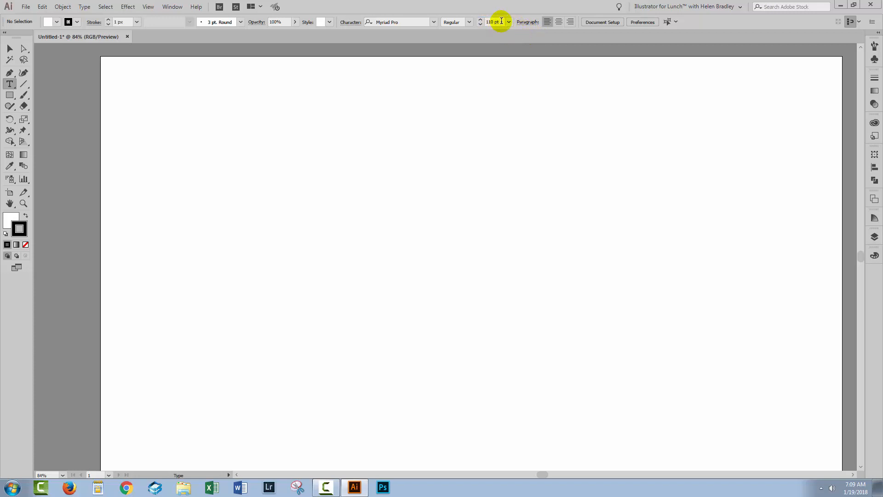
left_click(509, 22)
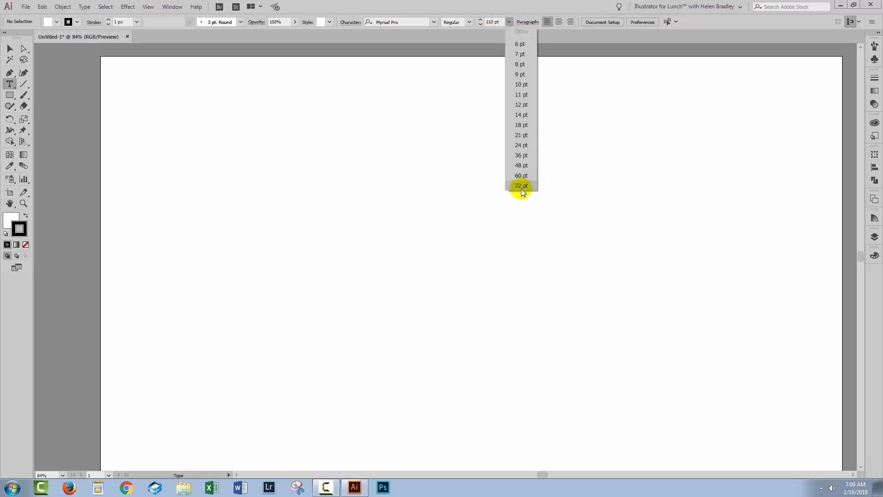
left_click(490, 21)
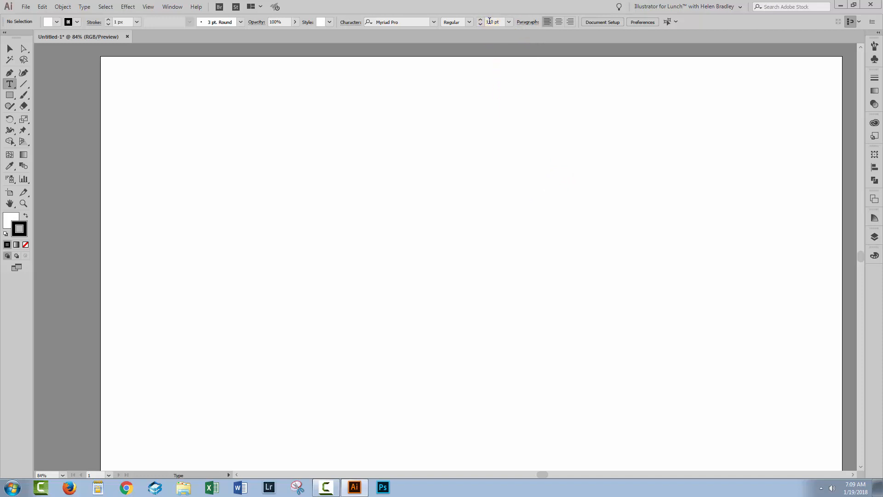
left_click(489, 22)
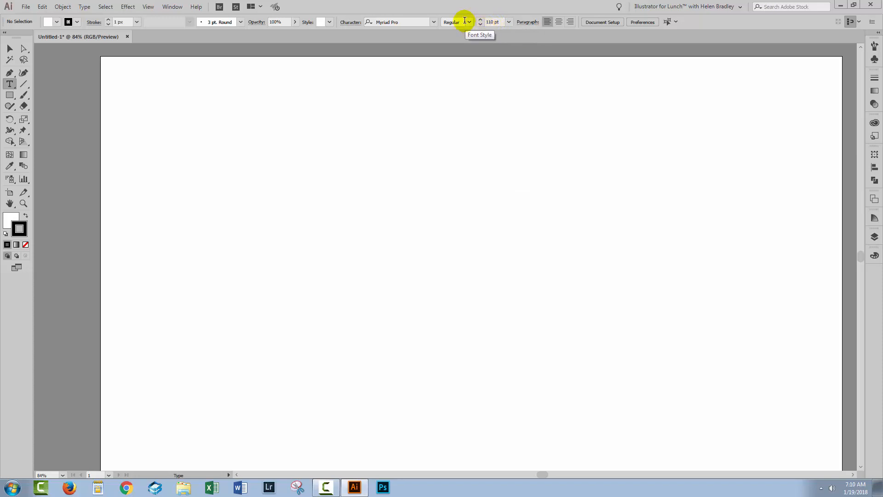
left_click(480, 20)
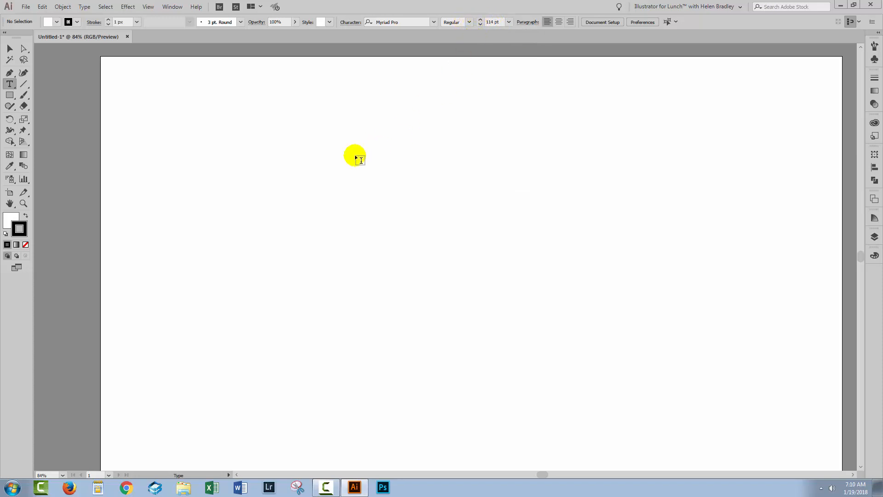
Add the point text "ABC" on the artboard and move it to the upper right area of the artboard
left_click(246, 183)
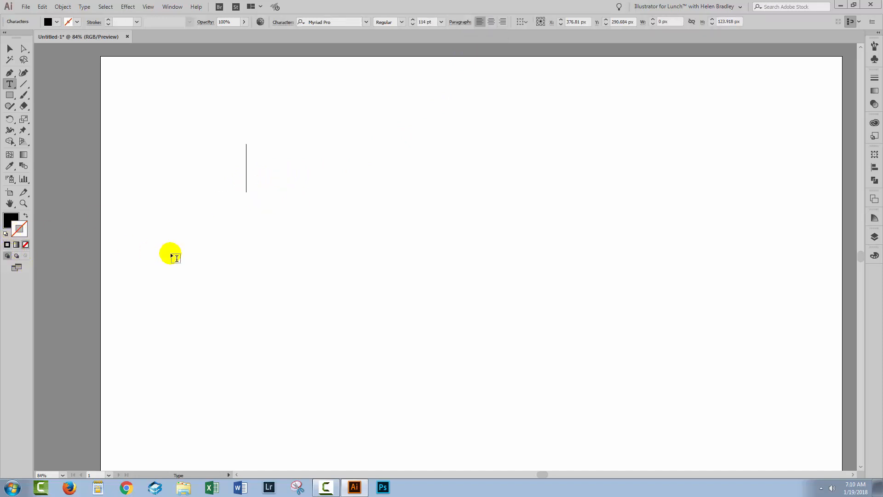
type("ABC")
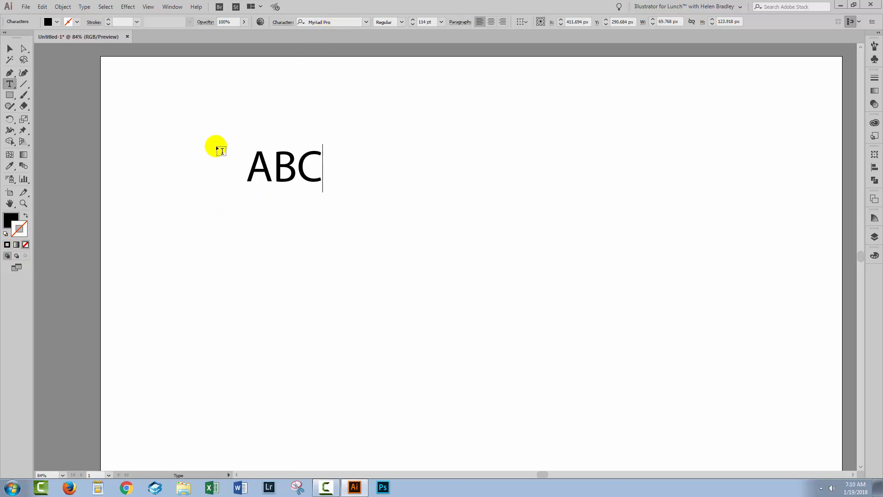
left_click(10, 48)
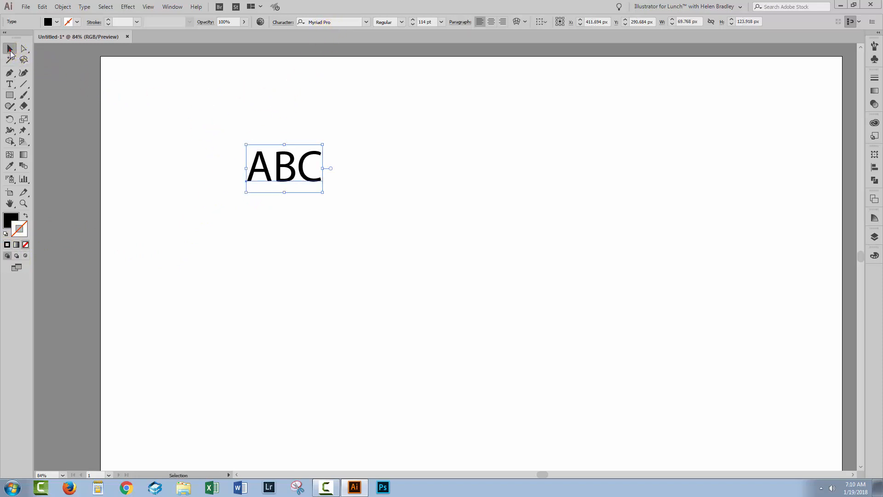
left_click_drag(267, 178, 561, 143)
left_click(556, 199)
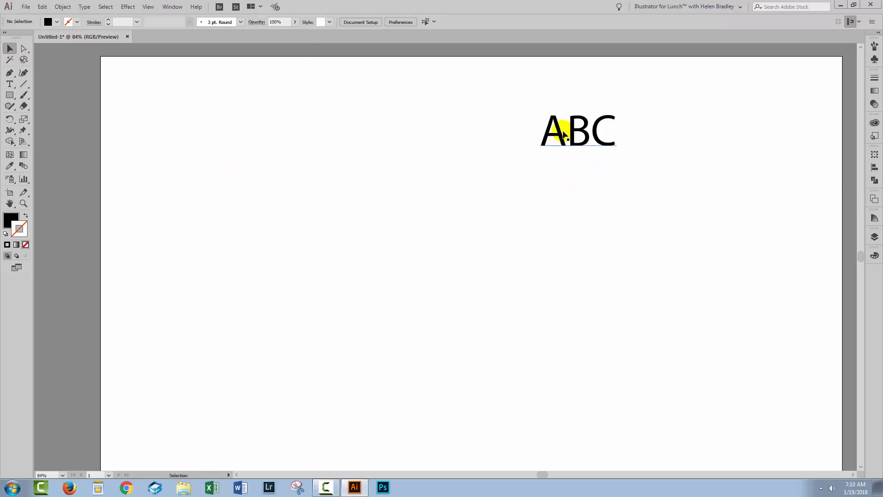
left_click_drag(561, 136, 552, 157)
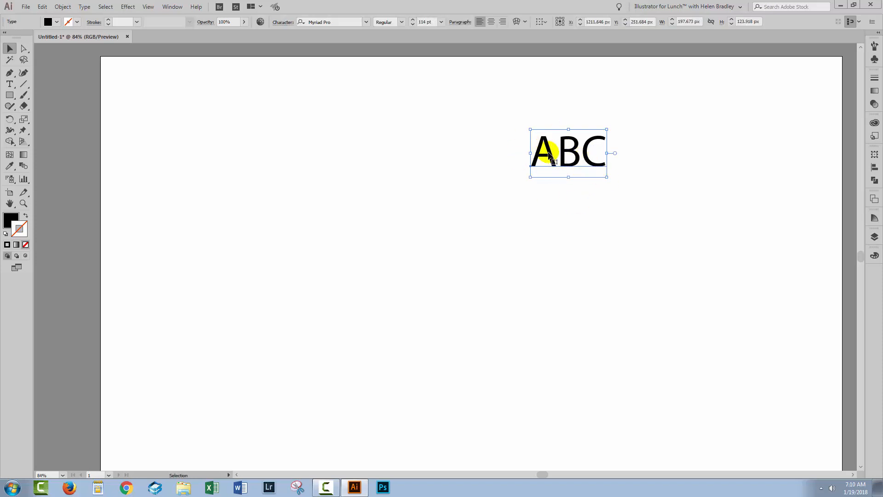
Place a second point text "ABC" below and left of the first one, and delete it
left_click(9, 83)
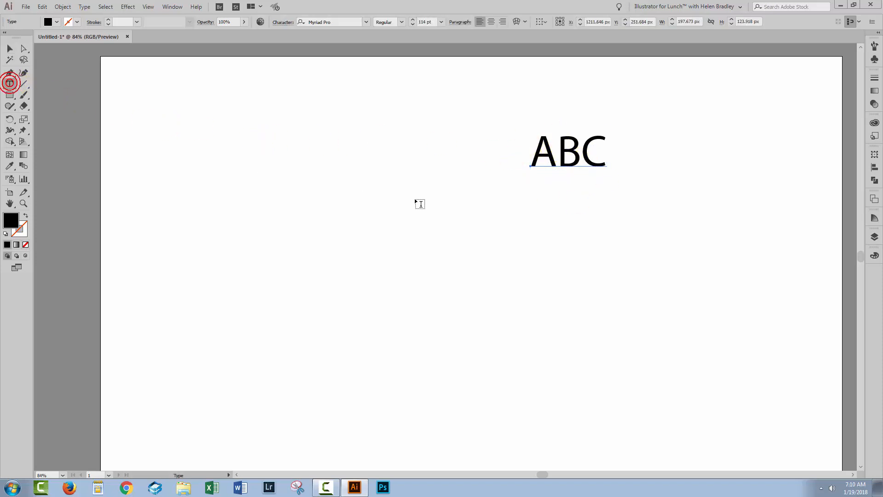
left_click(428, 202)
type("ABC")
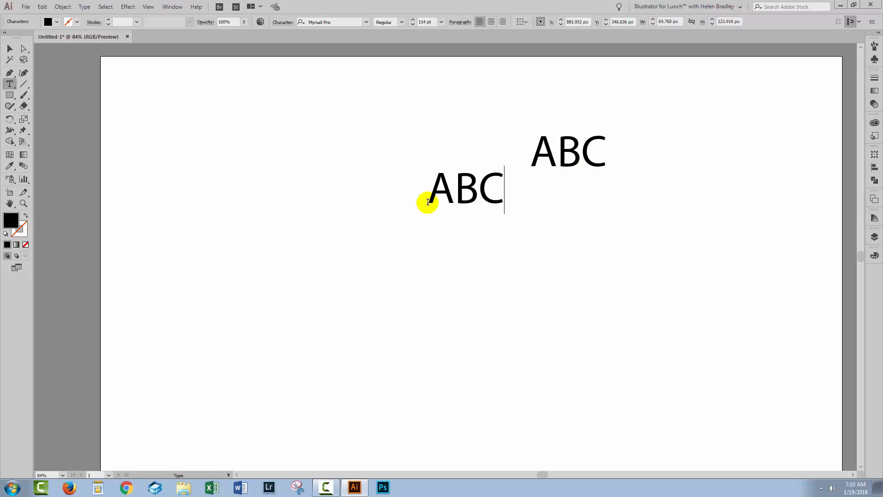
left_click(8, 48)
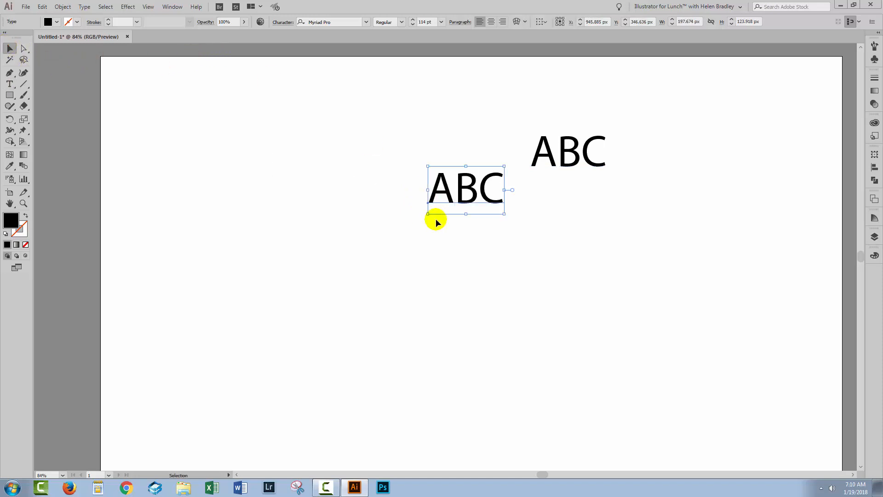
key("Delete")
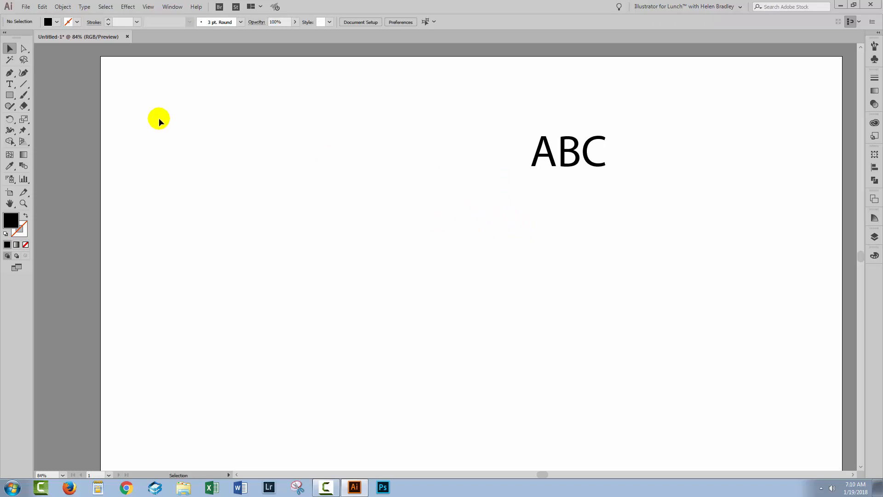
Draw an area text frame about 754 px wide below ABC and enter "The quick brown fox jumps over the lazy dog." at 80 pt
left_click(10, 85)
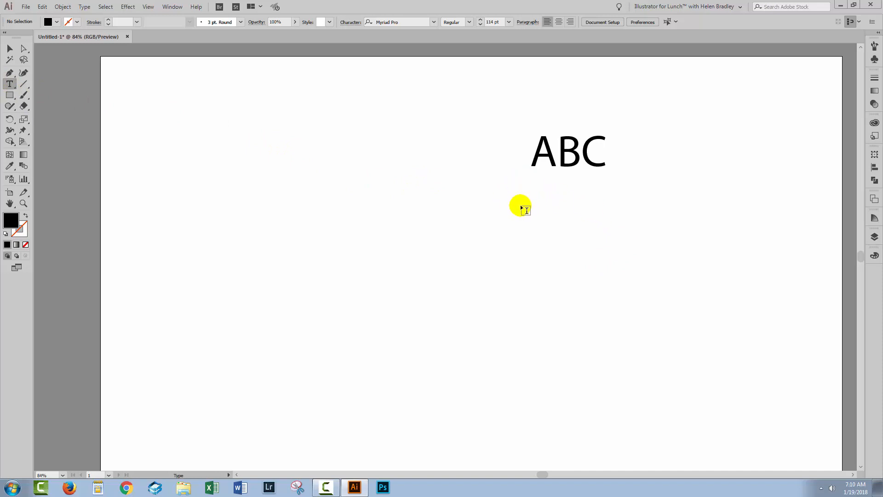
left_click_drag(517, 204, 808, 431)
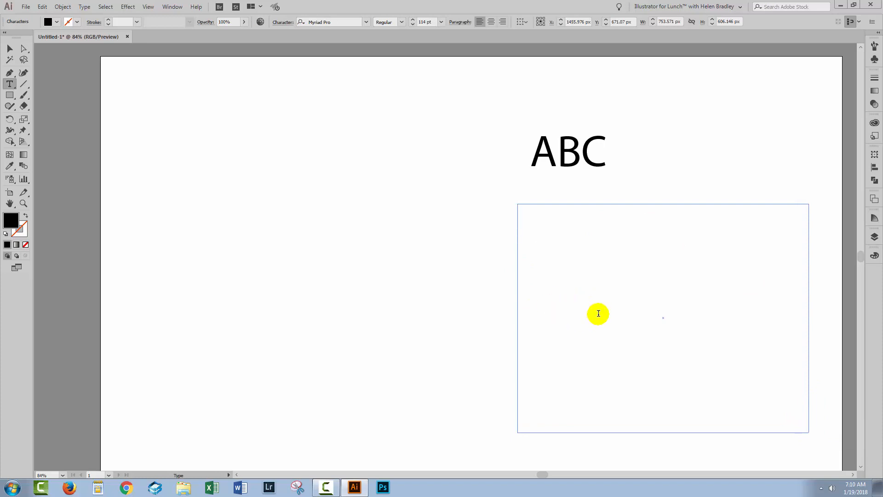
left_click(425, 21)
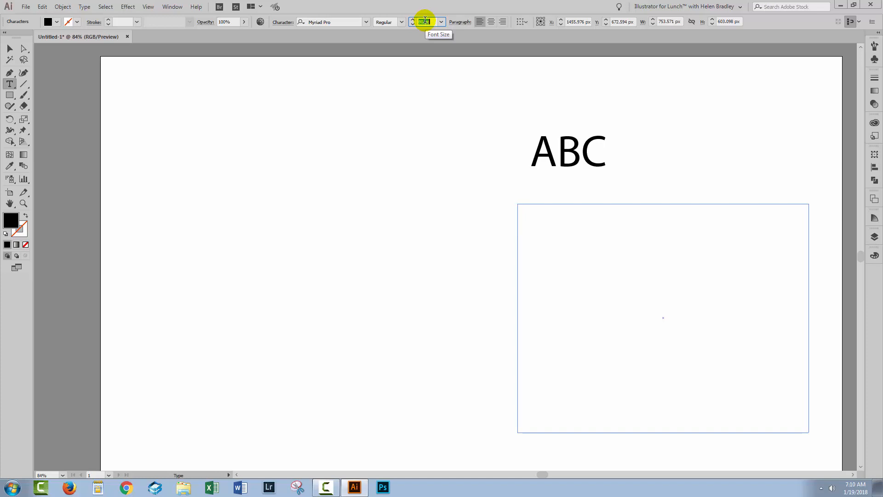
key("Return")
type("The quick bro")
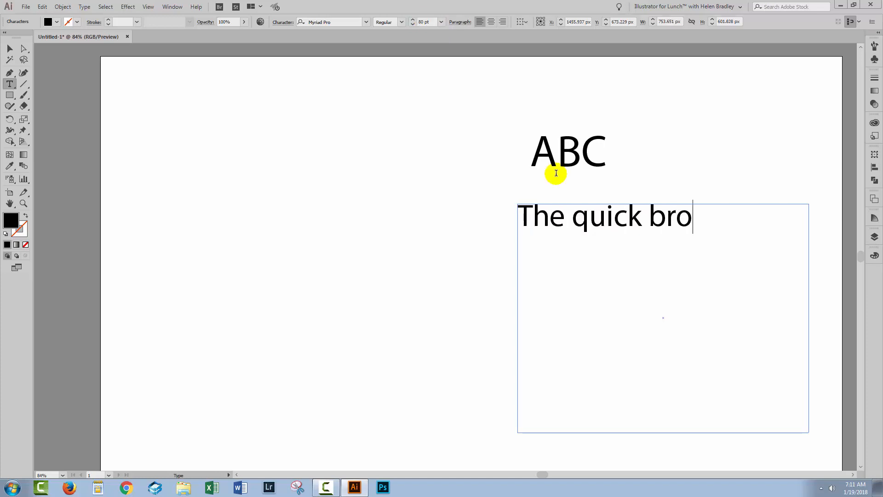
type("wn fox jumps over the ")
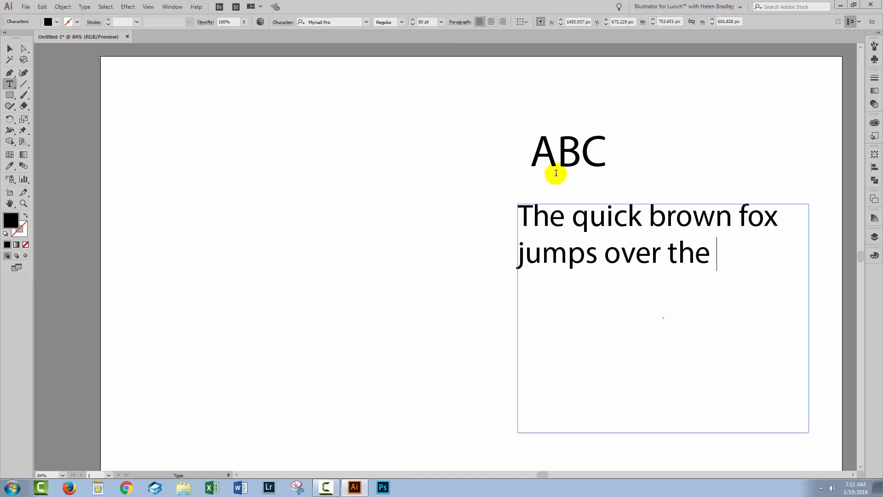
type("lazy dog.")
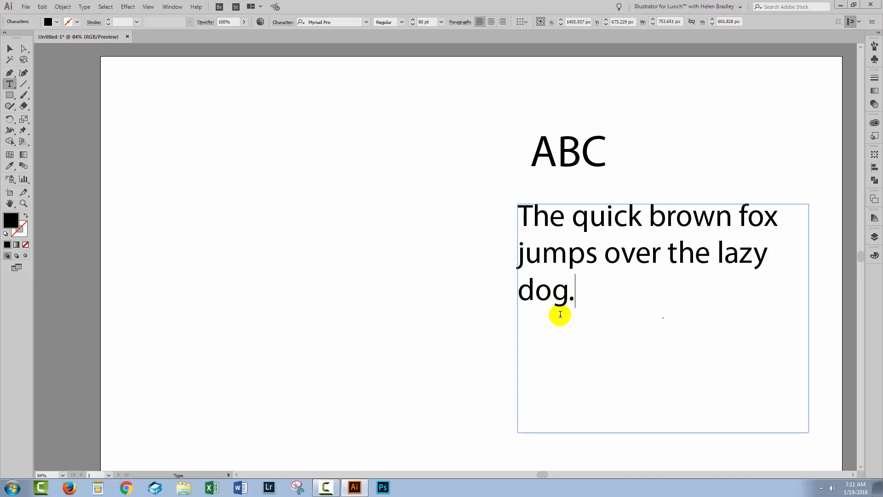
left_click(11, 49)
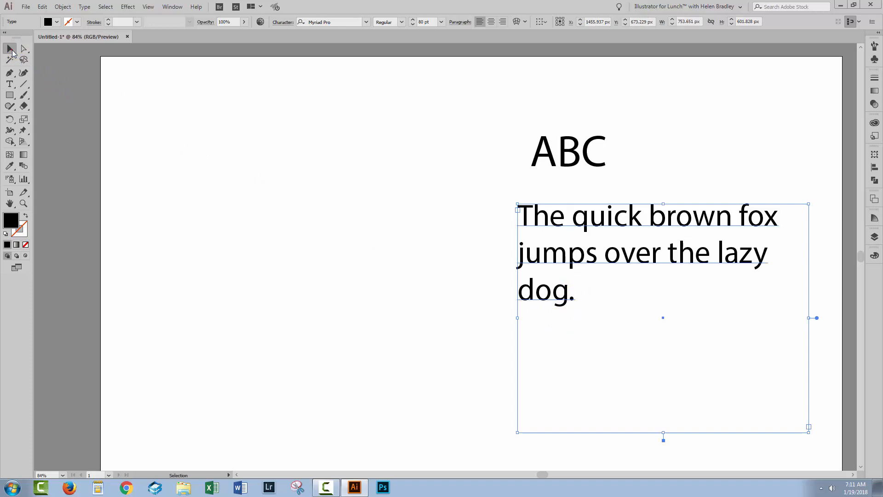
left_click(489, 274)
left_click(10, 84)
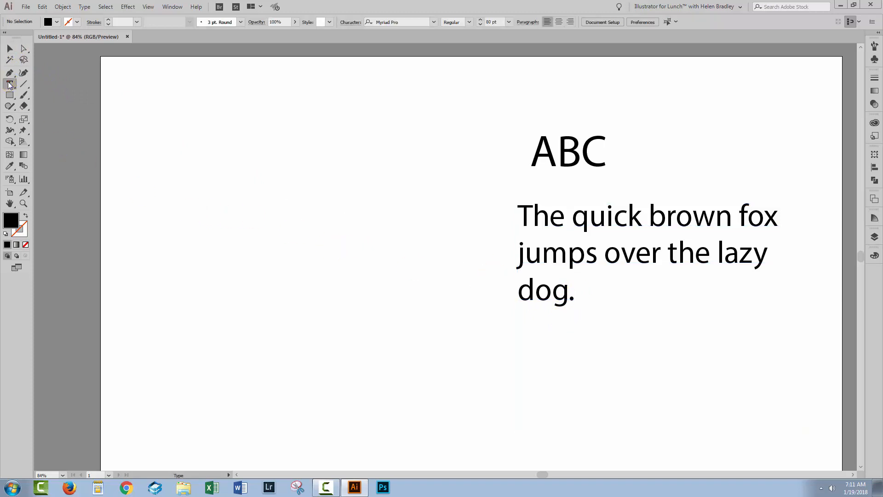
left_click_drag(188, 168, 420, 352)
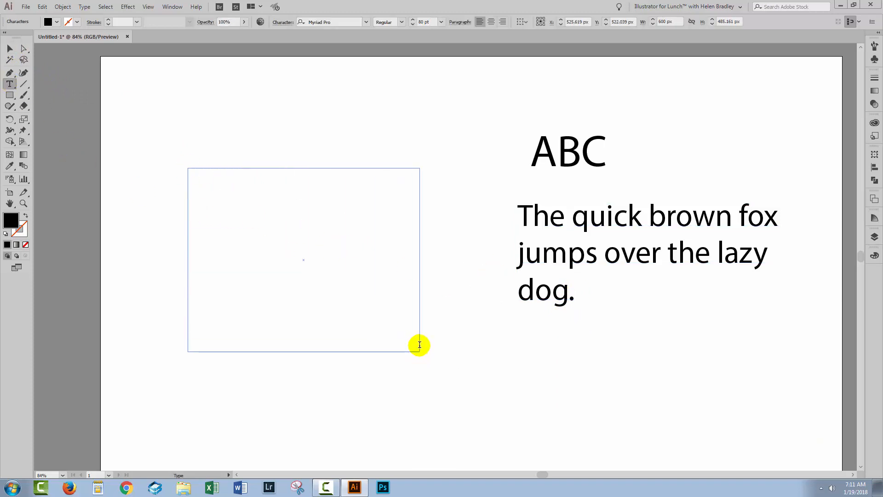
key("Escape")
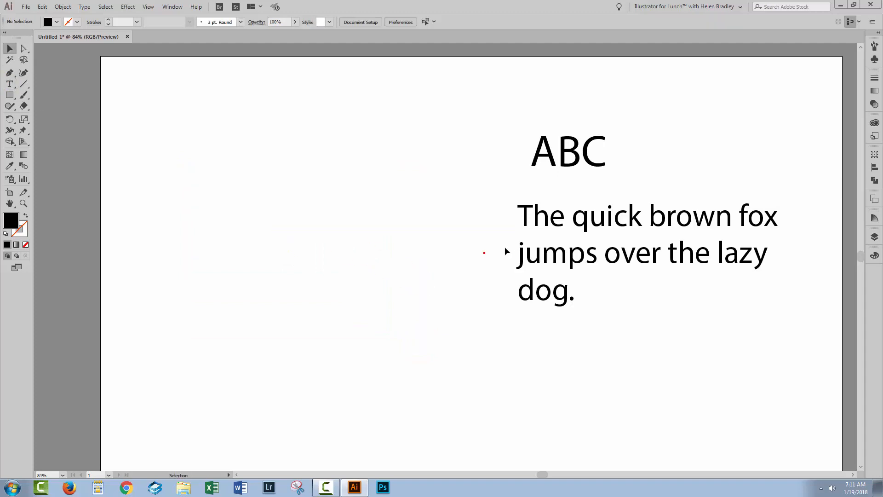
Move the paragraph text left of ABC and shorten its frame to about 287 px high
left_click(550, 167)
left_click(536, 252)
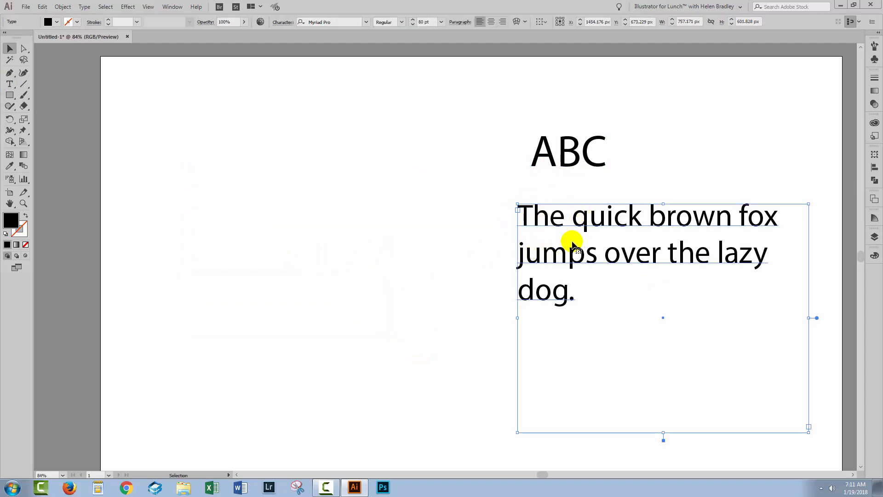
left_click_drag(547, 255, 330, 232)
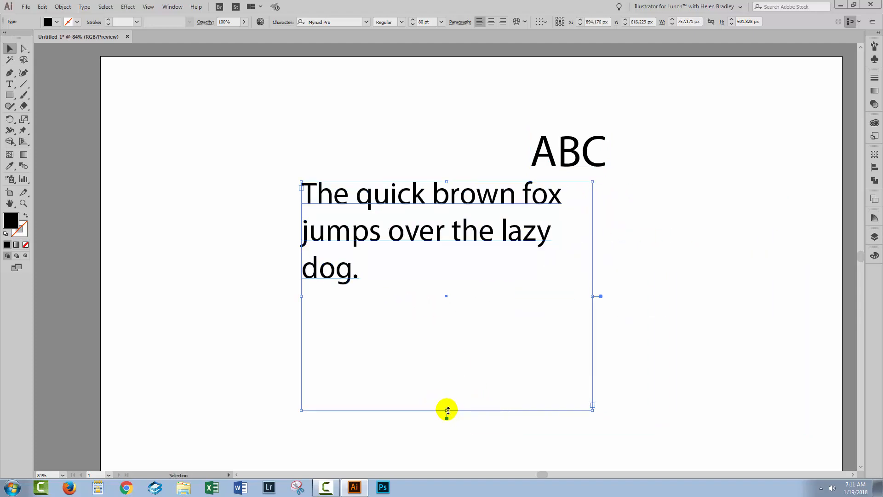
left_click_drag(447, 410, 452, 288)
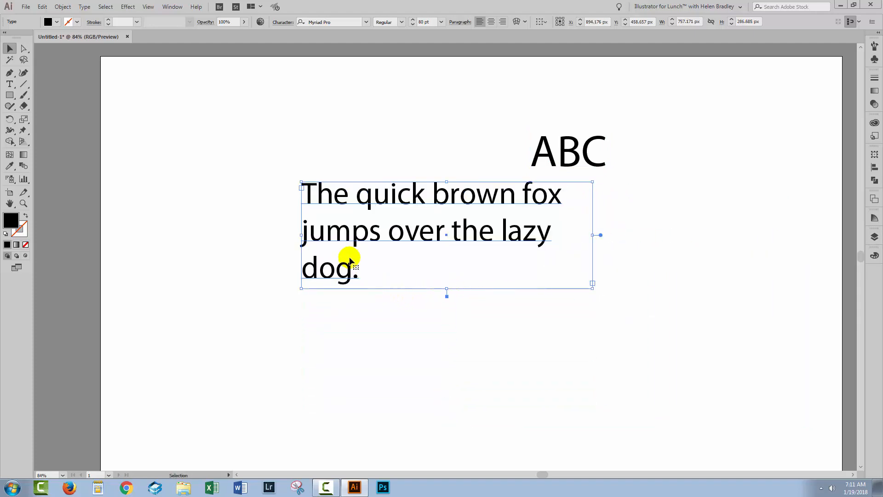
left_click_drag(335, 266, 285, 288)
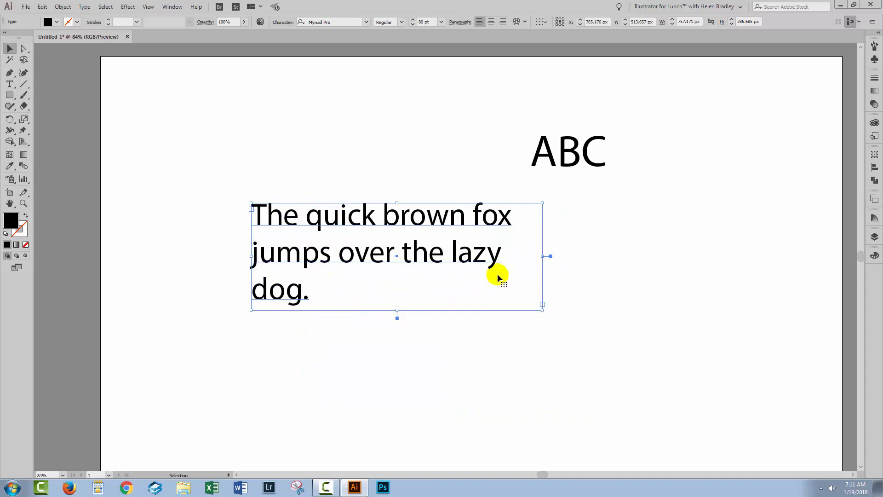
Reshape the paragraph's frame to about 605 px wide and 287 px high, and move it below ABC in the artboard's lower right
left_click_drag(542, 257, 403, 257)
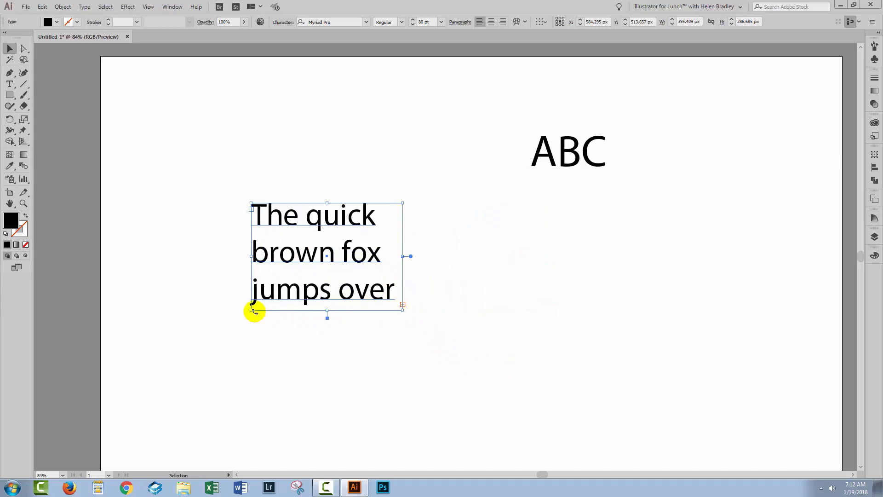
left_click_drag(250, 311, 168, 376)
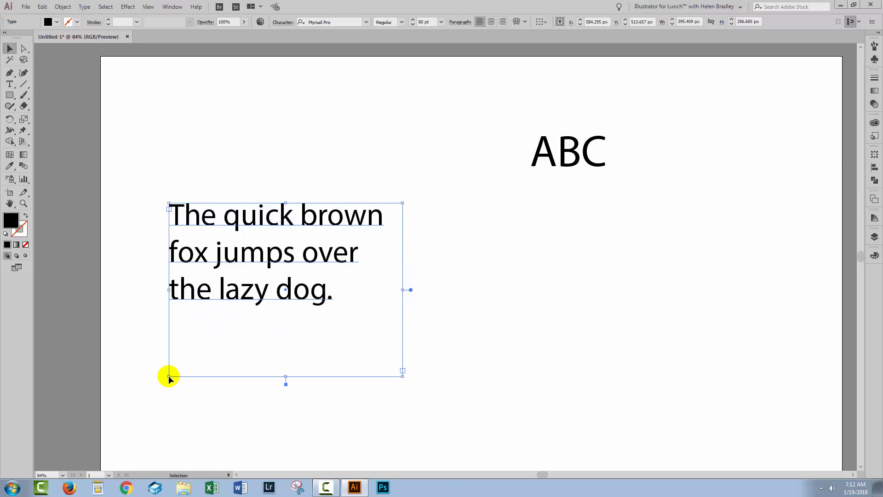
left_click_drag(285, 376, 289, 310)
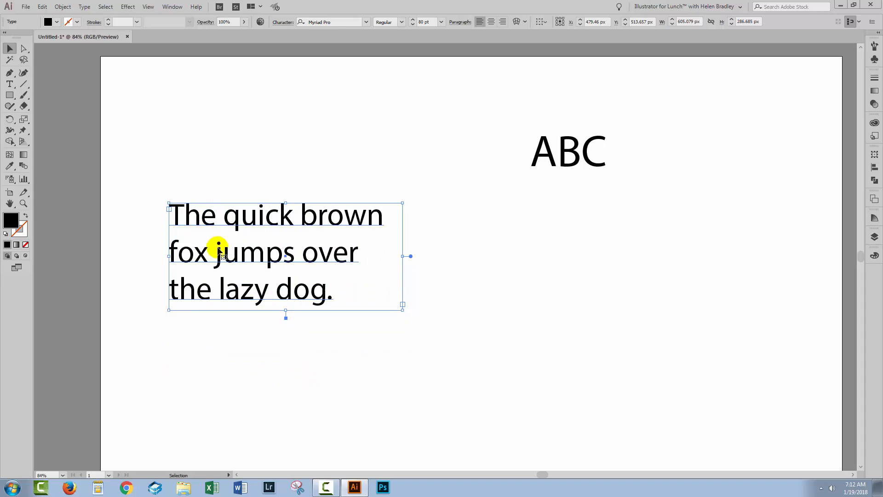
left_click_drag(220, 251, 592, 330)
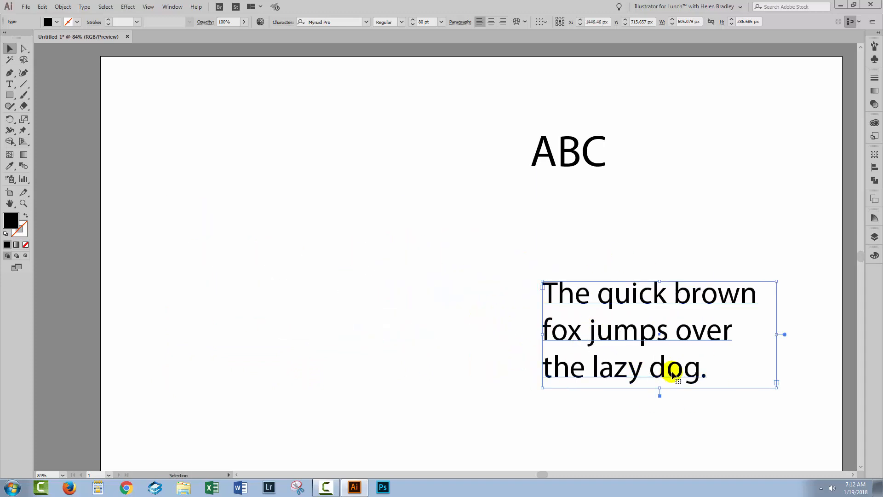
Narrow the paragraph's text frame to about 595 px wide
mouse_move(776, 334)
left_mouse_down()
mouse_move(694, 332)
mouse_move(773, 332)
left_mouse_up()
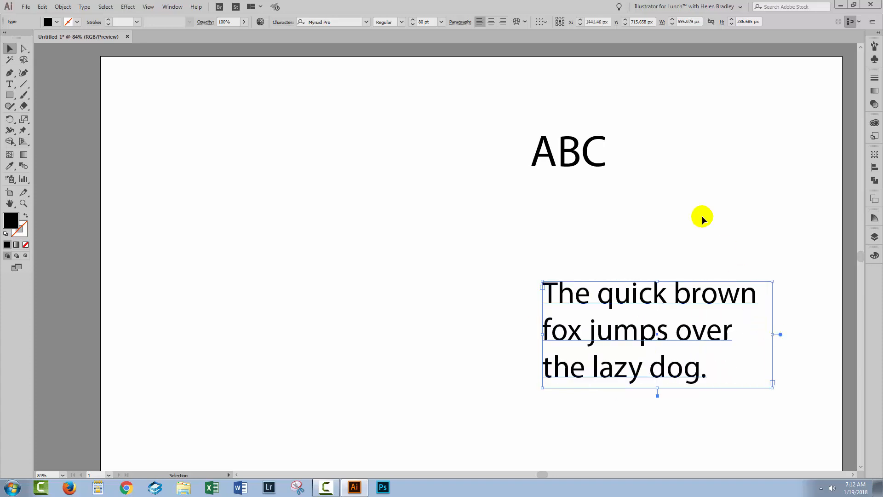
Try stretching the ABC text to about 475 px wide and 302 px high, and undo both changes
left_click(571, 152)
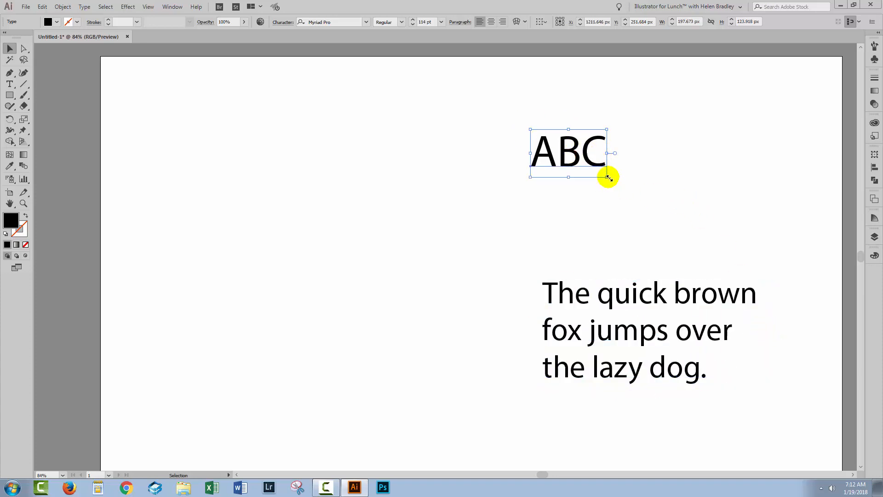
left_click_drag(607, 154, 713, 153)
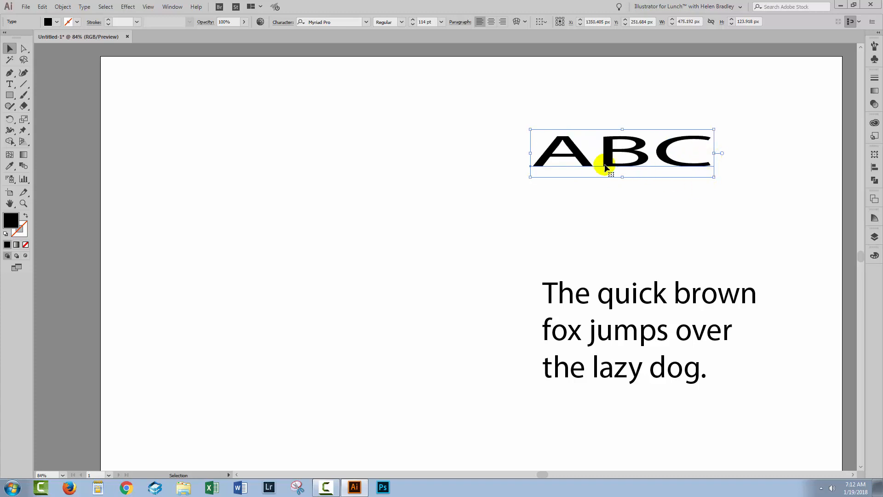
left_click_drag(623, 176, 616, 245)
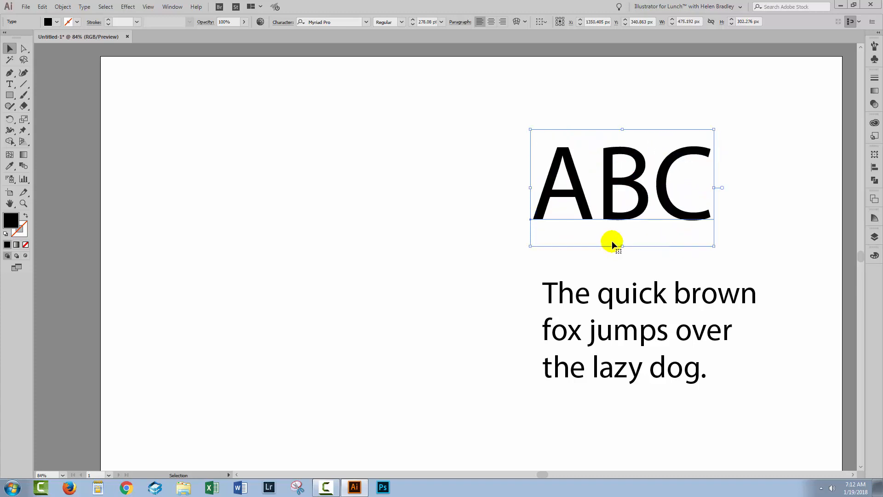
key("ctrl+z")
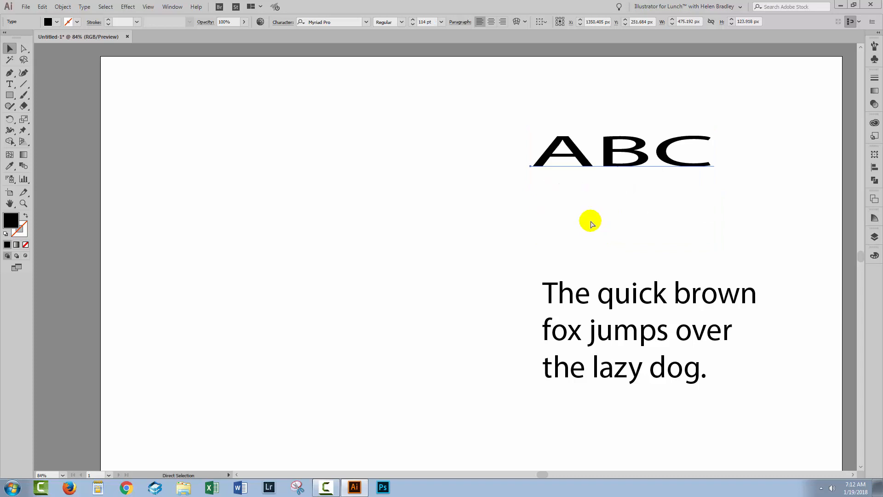
key("ctrl+z")
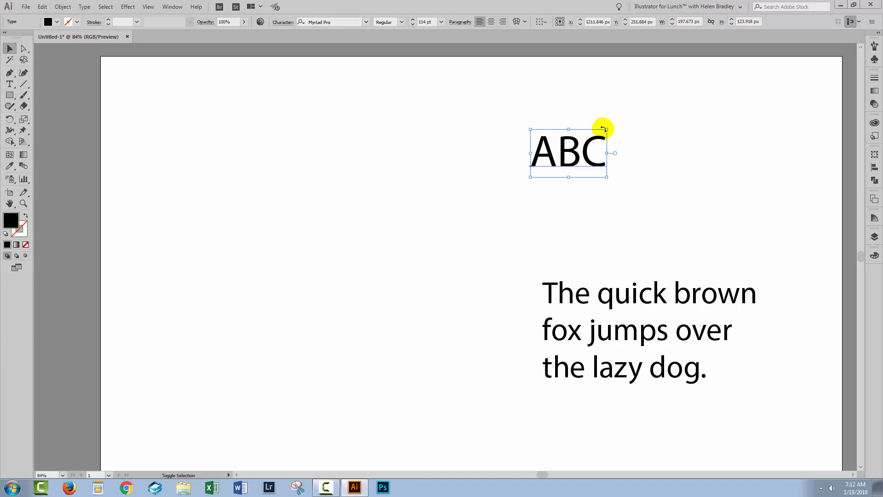
Enlarge the ABC text proportionally to about 364 px wide and 228 px high, and move it slightly down
left_click_drag(607, 130, 671, 89)
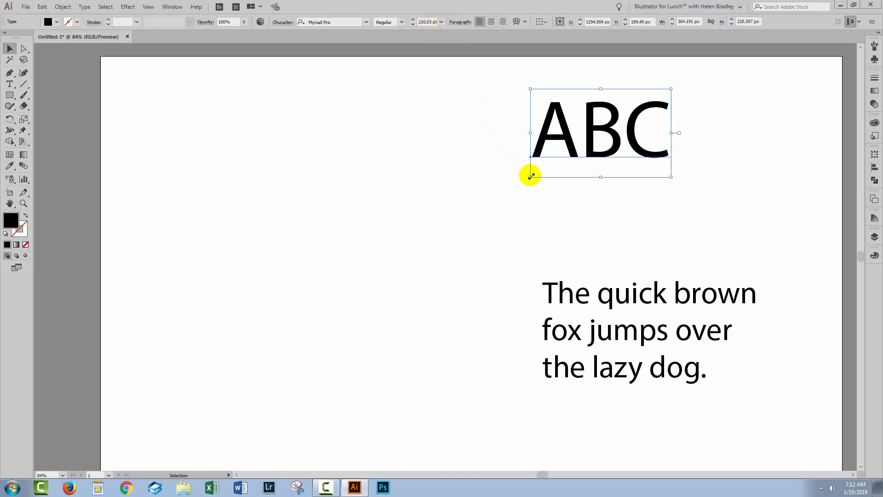
left_click(481, 183)
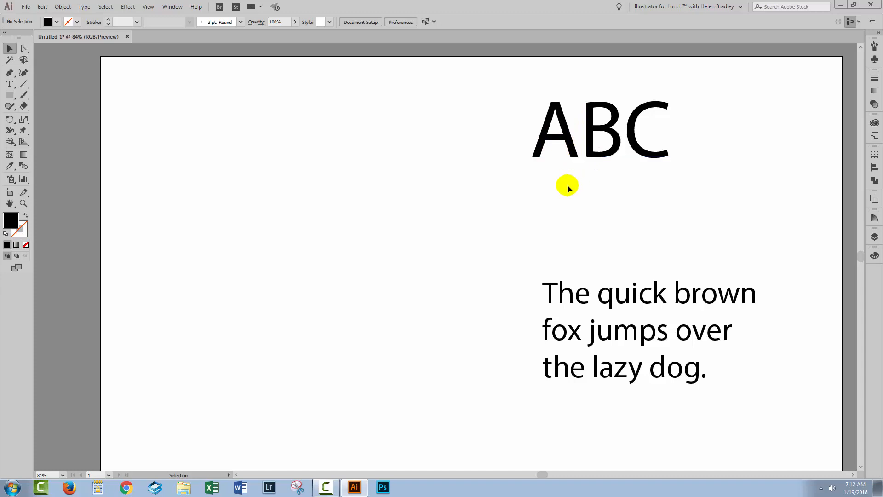
left_click_drag(562, 133, 558, 166)
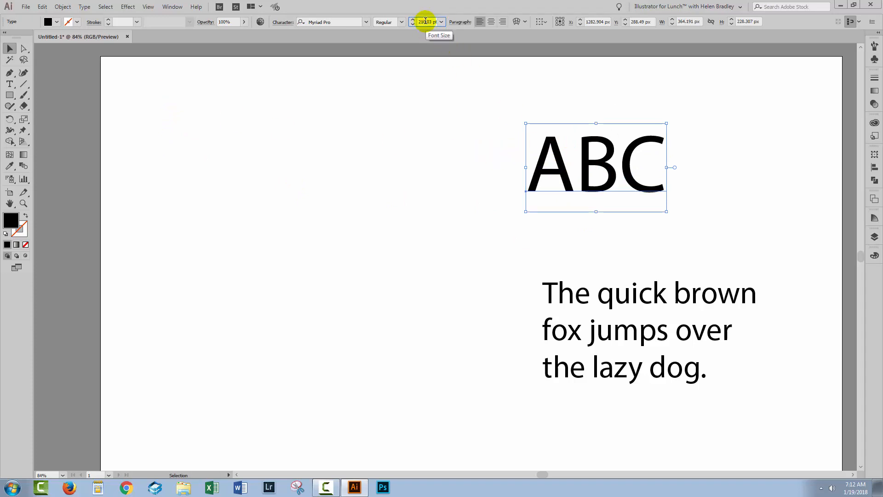
Increase the ABC text's font size to 290 pt and deselect it
key("shift+Up")
key("shift+Up")
key("shift+Up")
key("shift+Up")
key("shift+Up")
key("shift+Up")
key("shift+Up")
key("shift+Up")
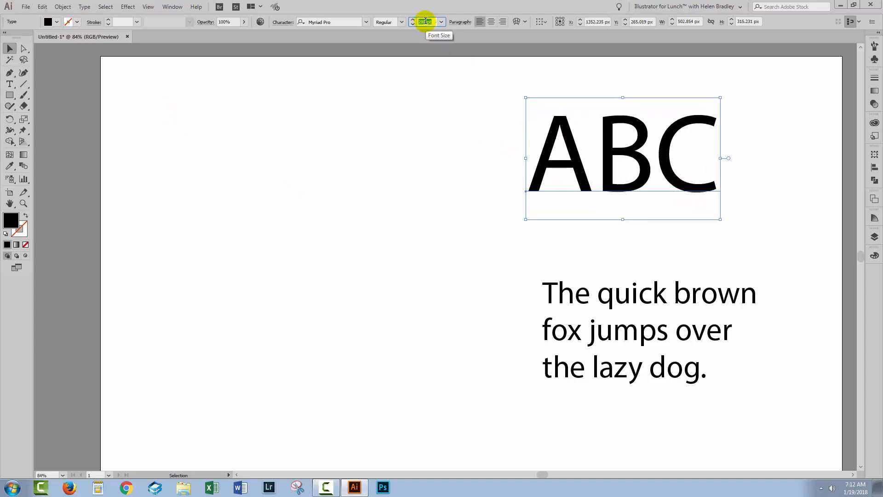
left_click(514, 262)
Try larger and smaller font sizes on the paragraph, down to 70 pt, and return it to 80 pt
left_click(558, 294)
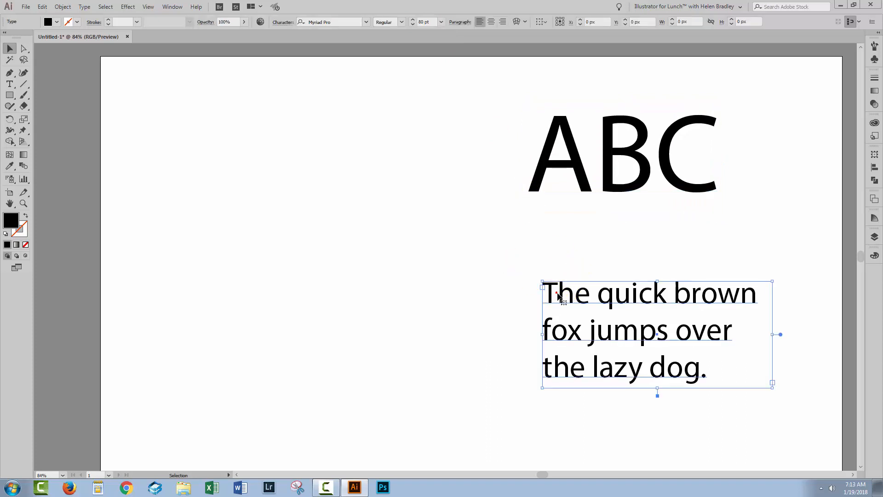
left_click(423, 22)
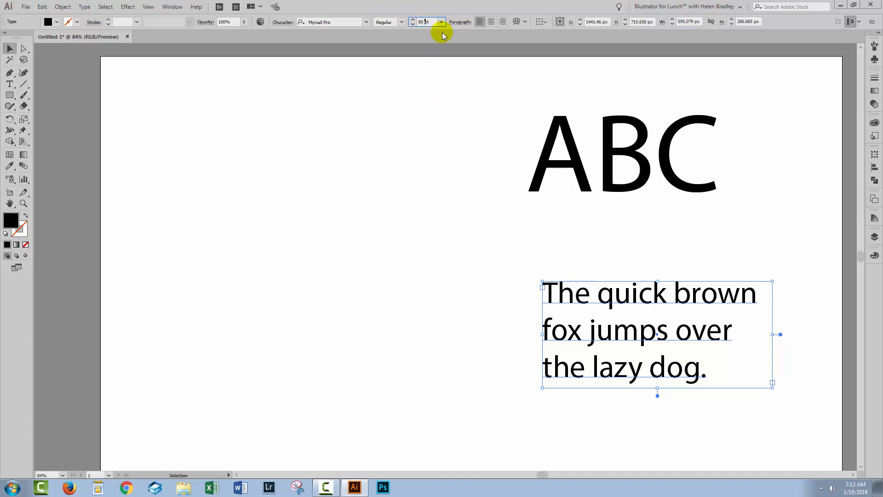
key("shift+Up")
key("shift+Up")
key("shift+Down")
key("shift+Down")
key("shift+Down")
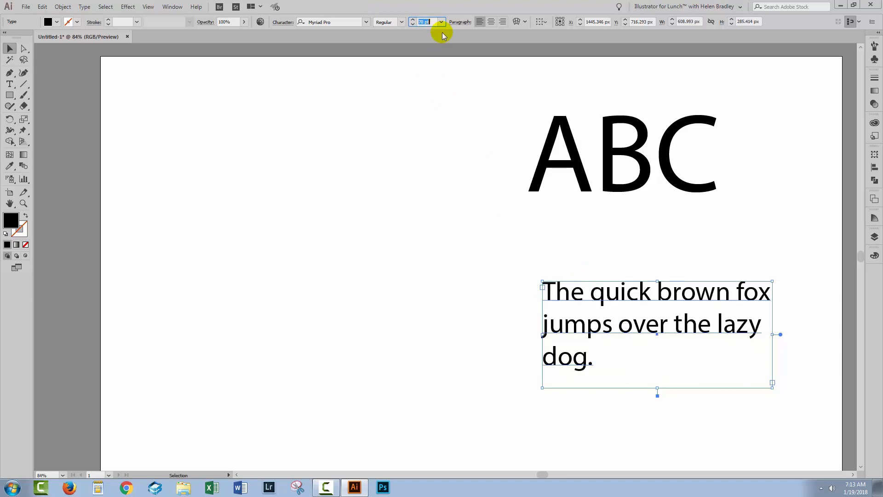
key("shift+Up")
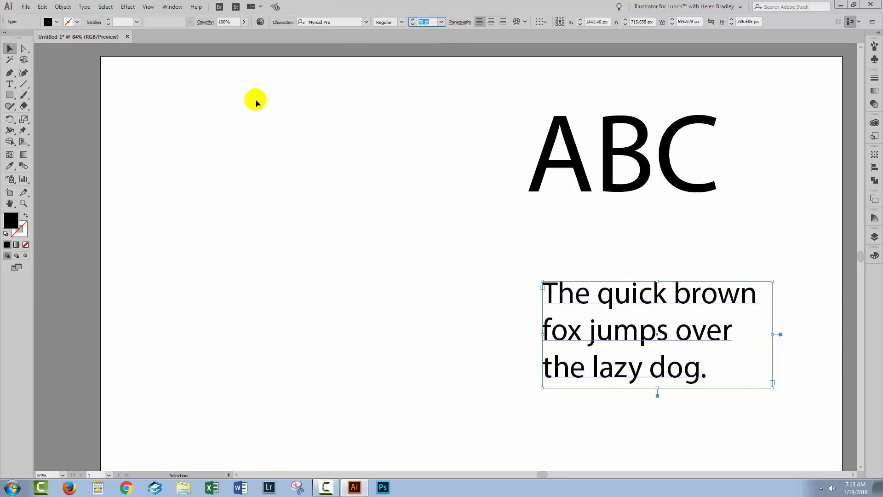
left_click(266, 134)
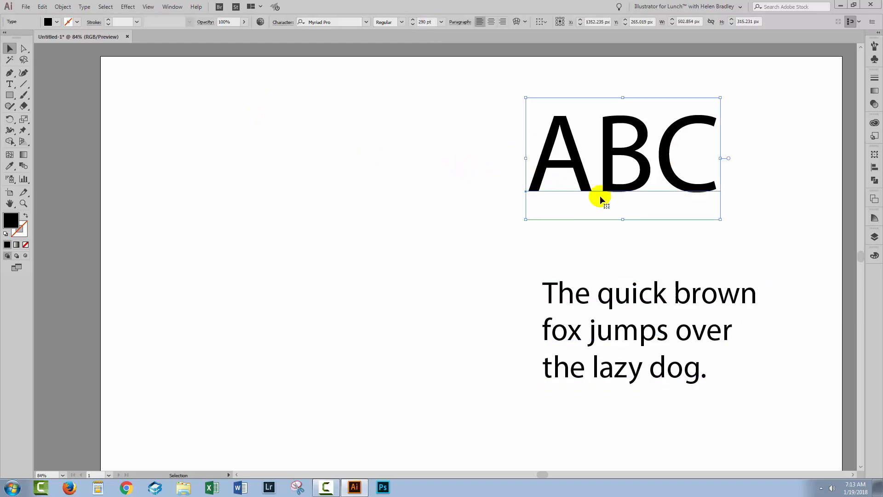
Preview different fonts on the ABC text, apply Blessings through Raindrops, and deselect it
left_click(366, 23)
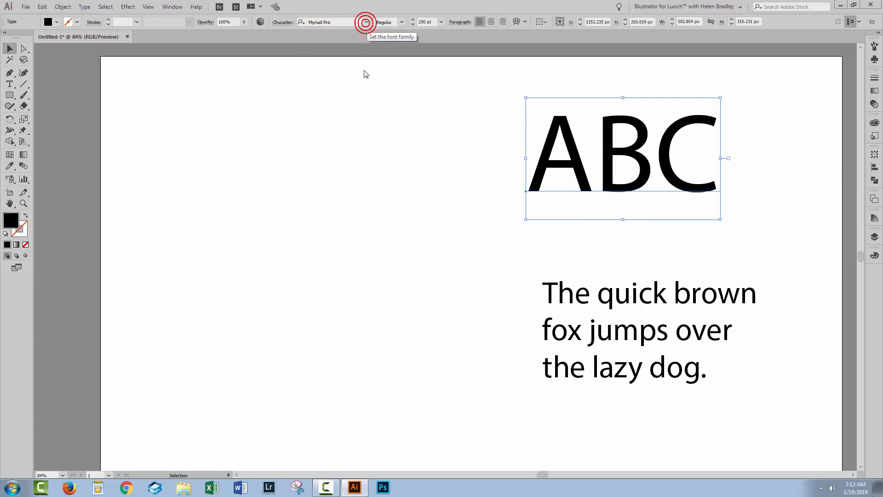
left_click(367, 23)
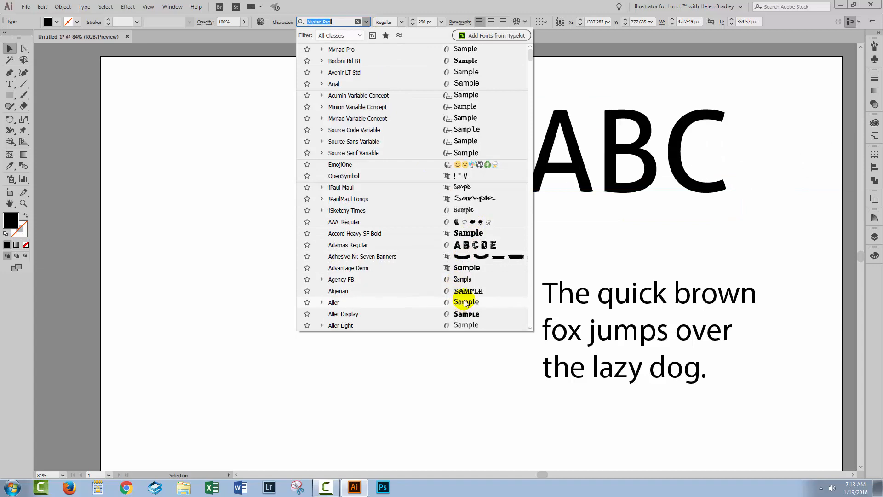
scroll(467, 298, "down", 1)
scroll(469, 286, "down", 3)
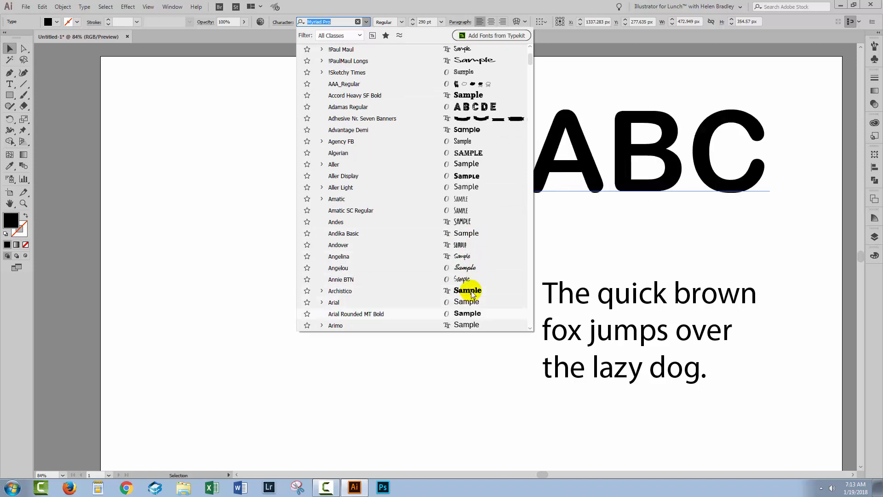
scroll(471, 293, "down", 3)
scroll(471, 293, "down", 4)
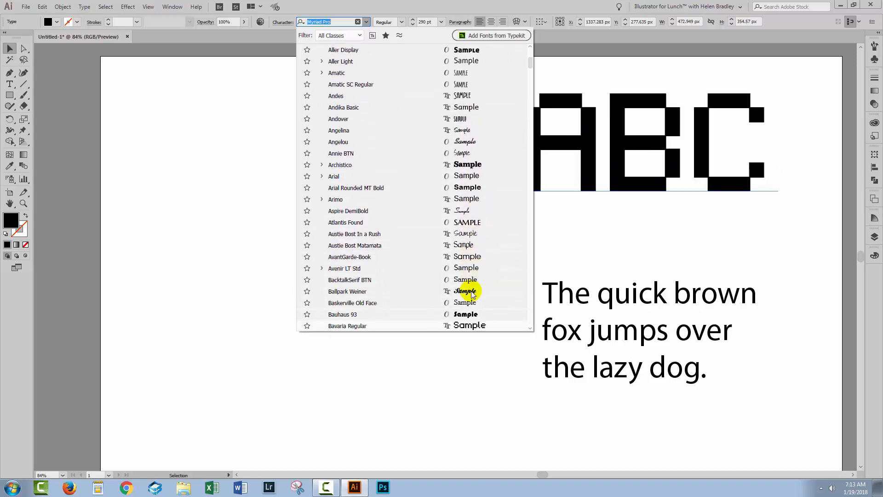
scroll(471, 290, "down", 3)
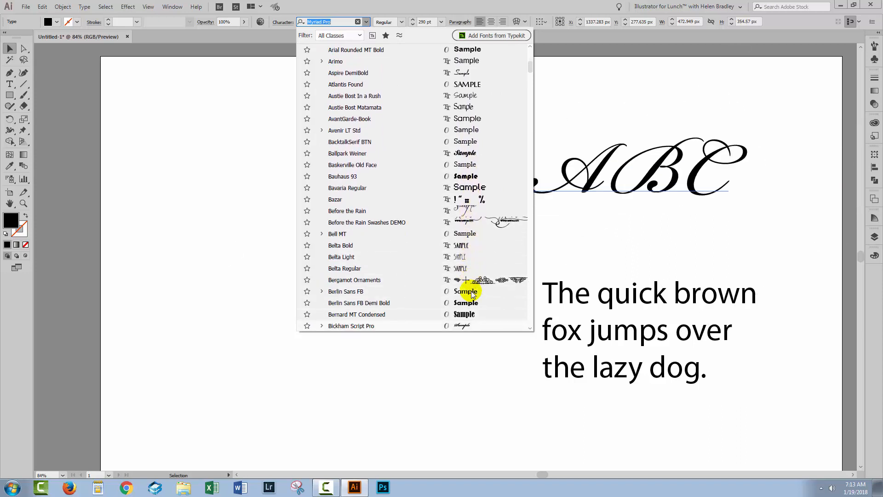
scroll(472, 294, "down", 2)
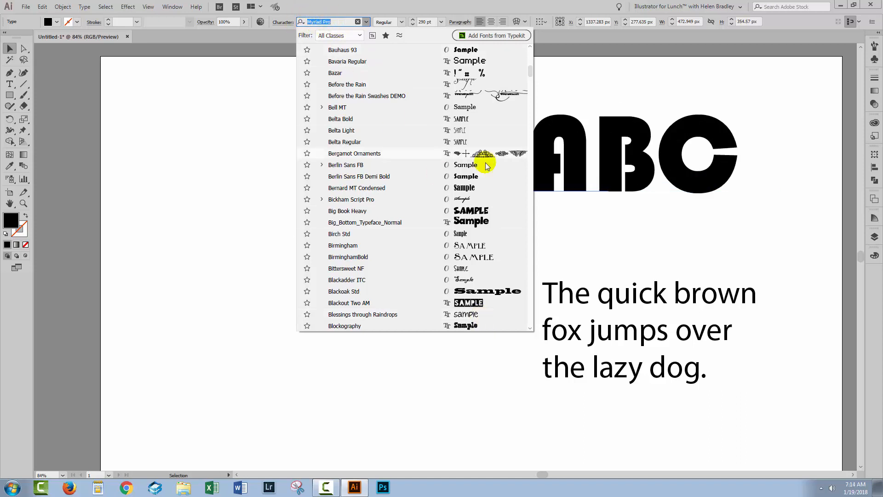
left_click(371, 315)
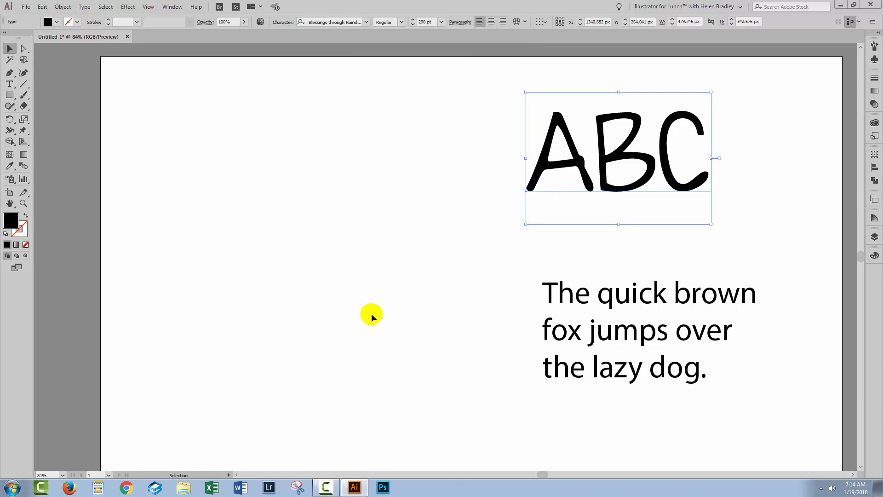
left_click(372, 317)
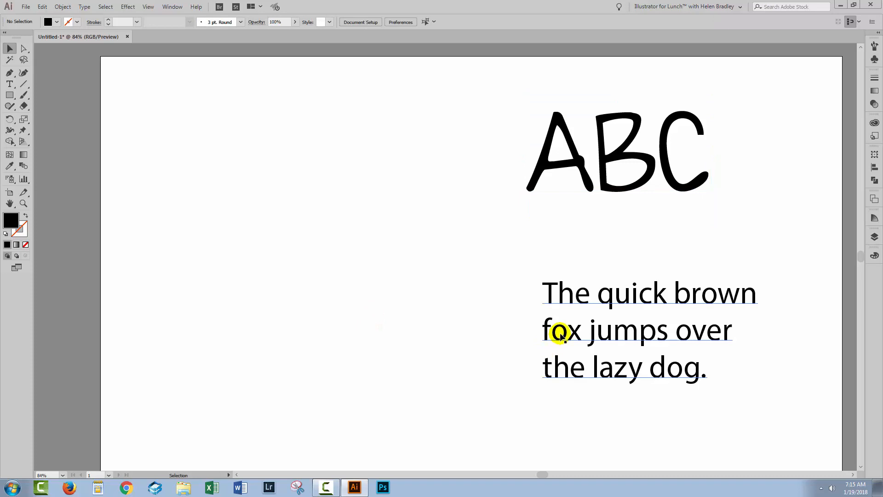
Change the paragraph's font to Austie Bost Matamata and deselect it
left_click(560, 335)
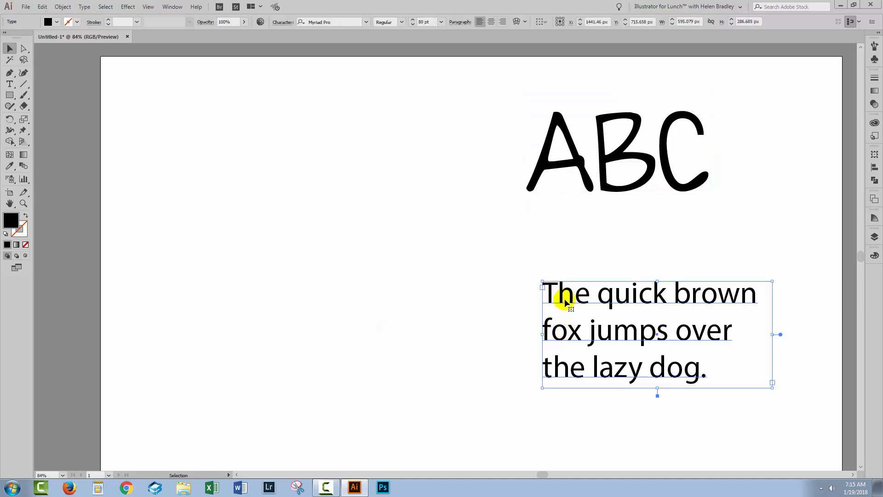
left_click(366, 23)
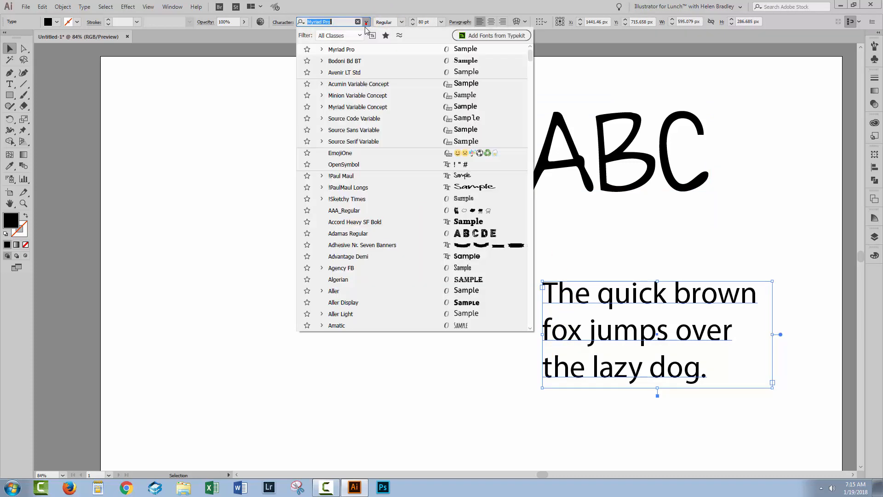
scroll(361, 280, "down", 4)
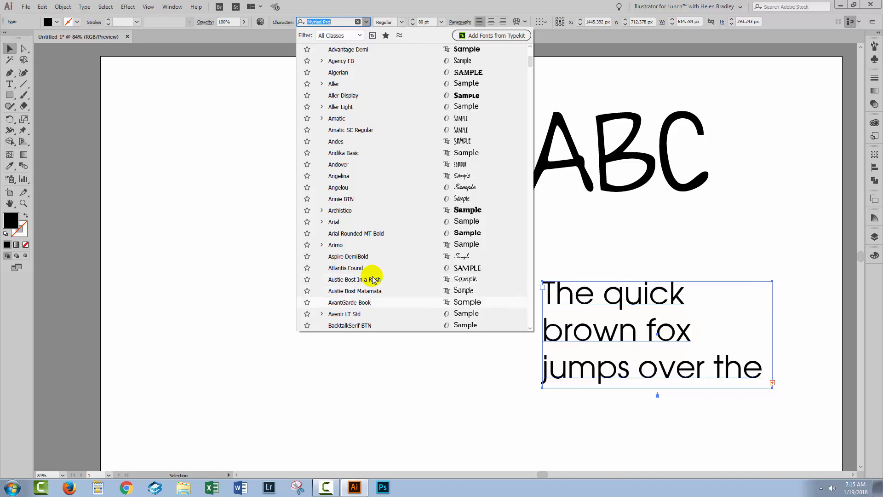
scroll(372, 279, "down", 1)
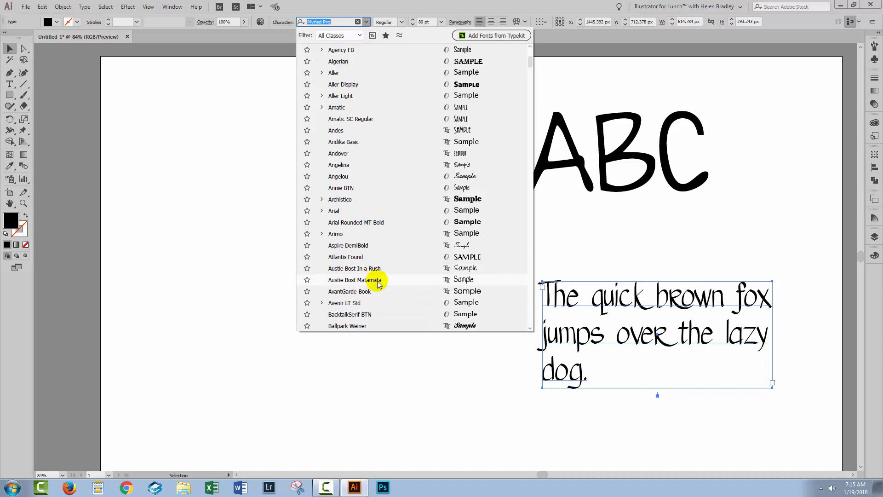
left_click(377, 282)
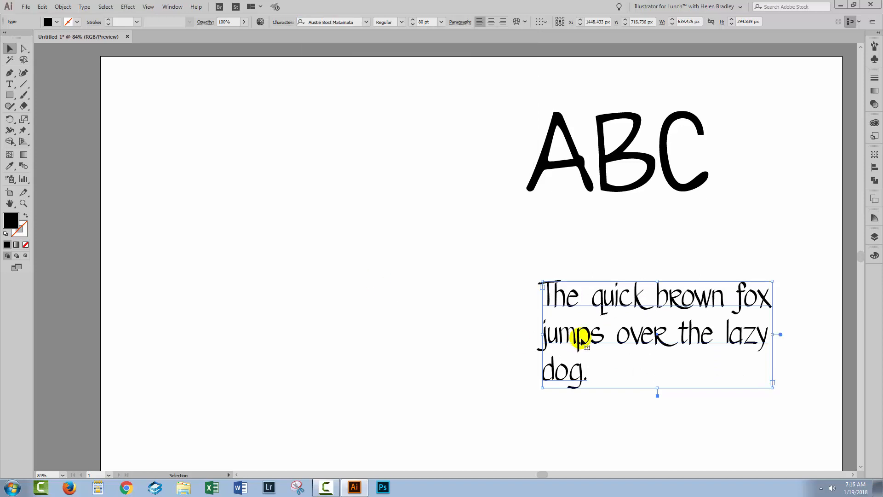
left_click(462, 370)
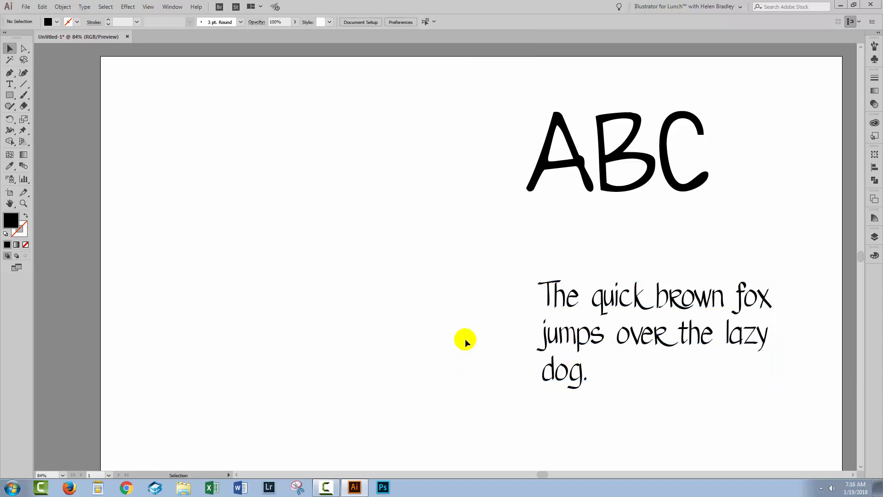
Preview fonts on the ABC text and expand the style lists of !Sketchy Times, Agency FB, Arial, Avenir LT Std and Berlin Sans FB
left_click(528, 179)
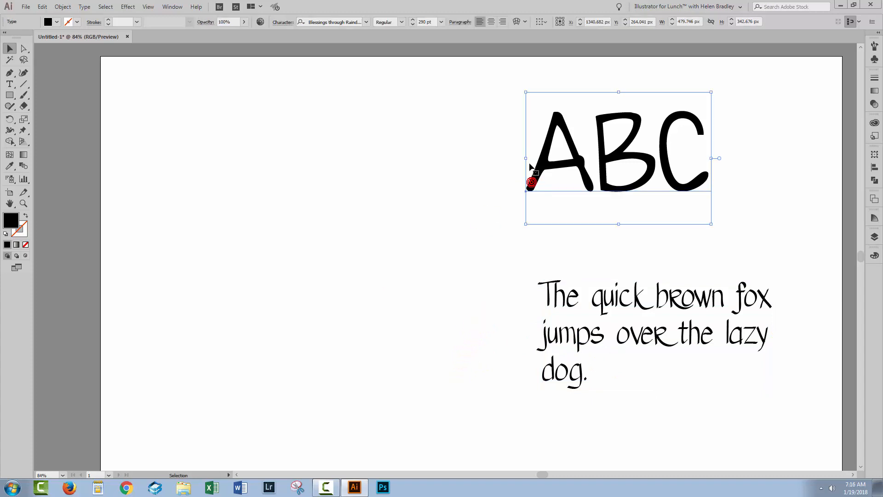
left_click(365, 22)
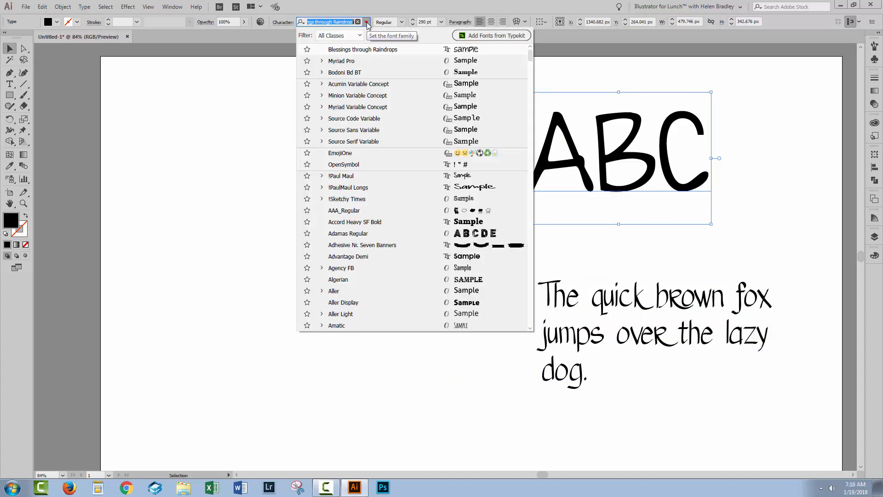
left_click(321, 199)
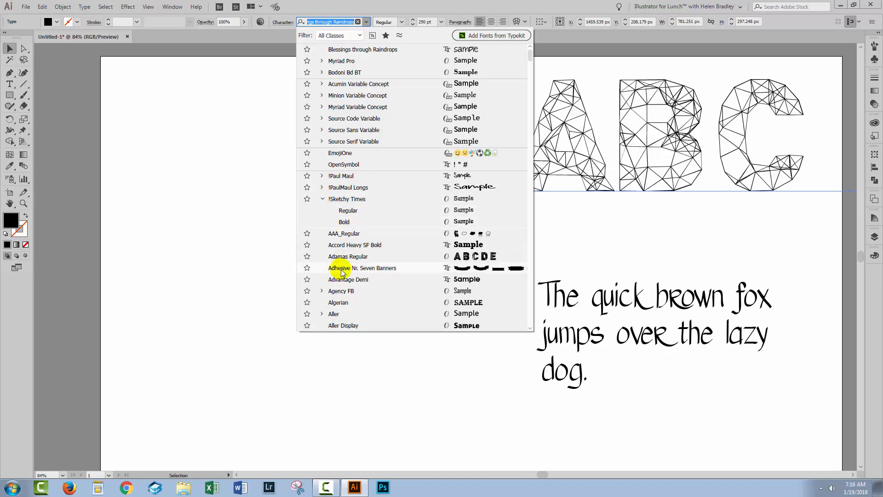
left_click(322, 291)
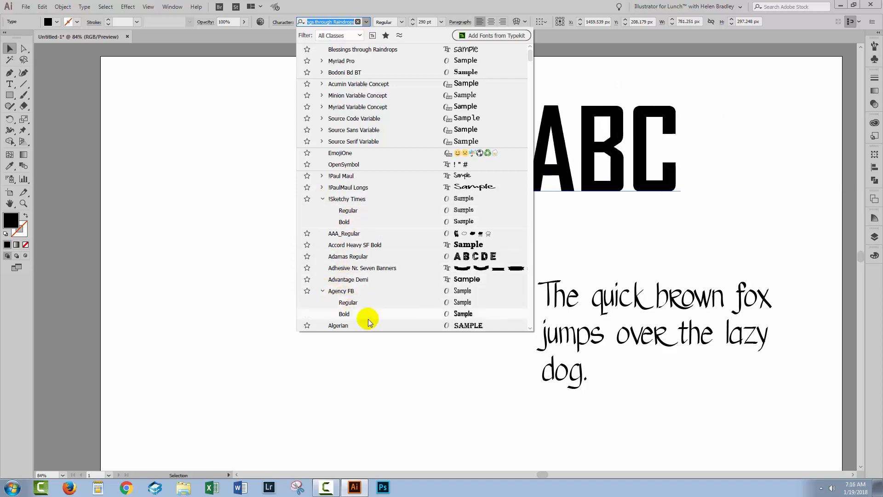
scroll(364, 313, "down", 7)
scroll(363, 301, "down", 3)
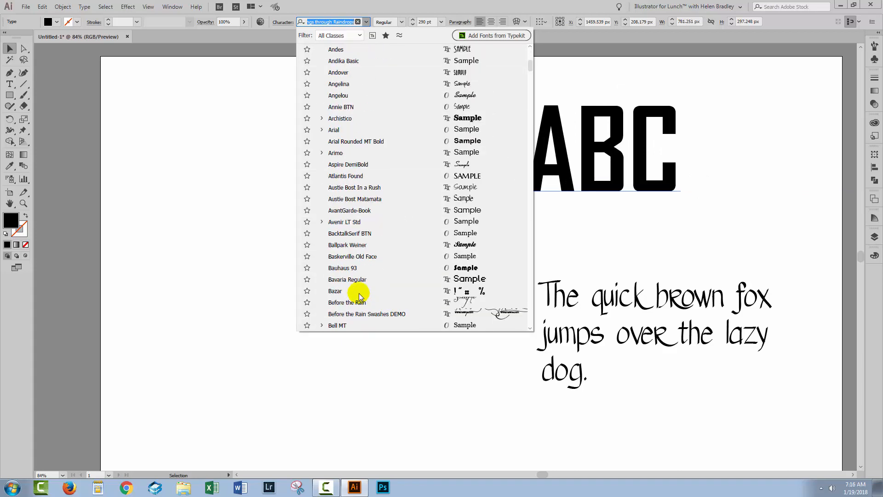
left_click(322, 130)
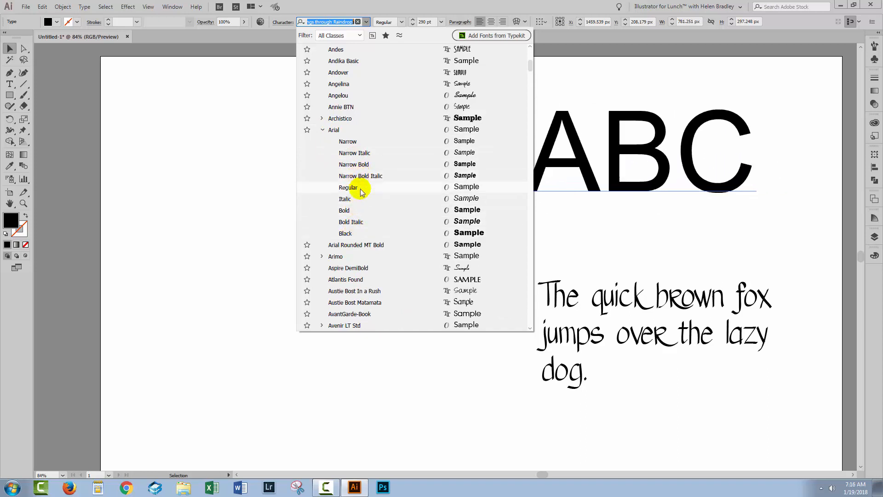
scroll(375, 263, "down", 2)
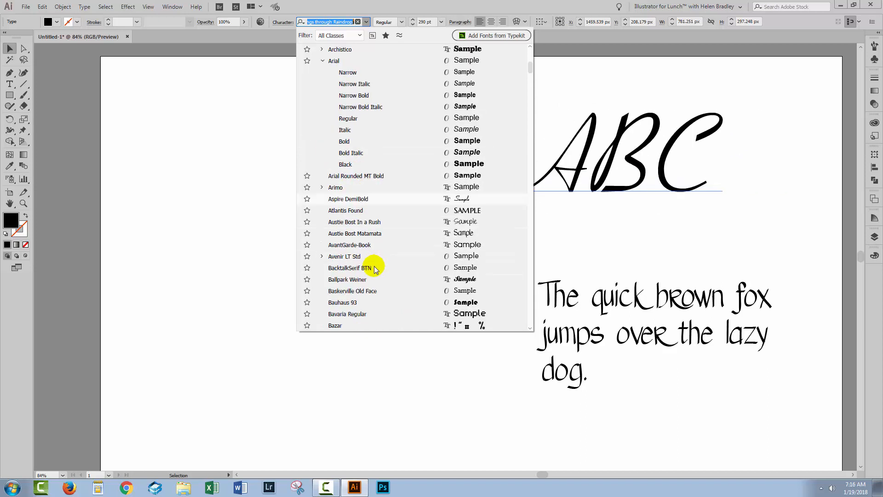
left_click(322, 257)
scroll(352, 260, "down", 1)
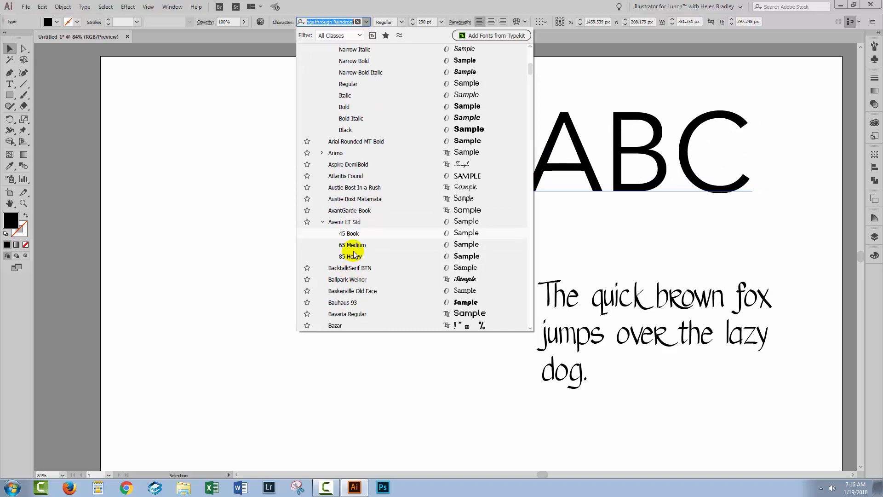
scroll(338, 228, "down", 2)
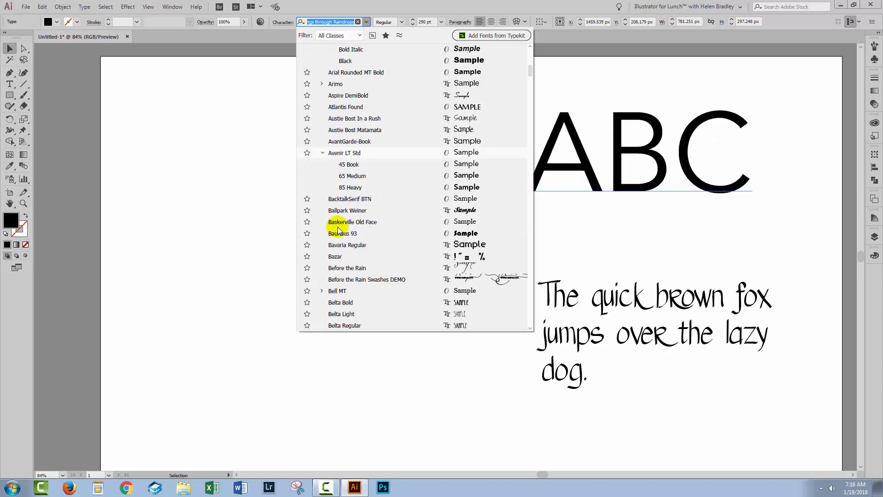
scroll(338, 230, "down", 2)
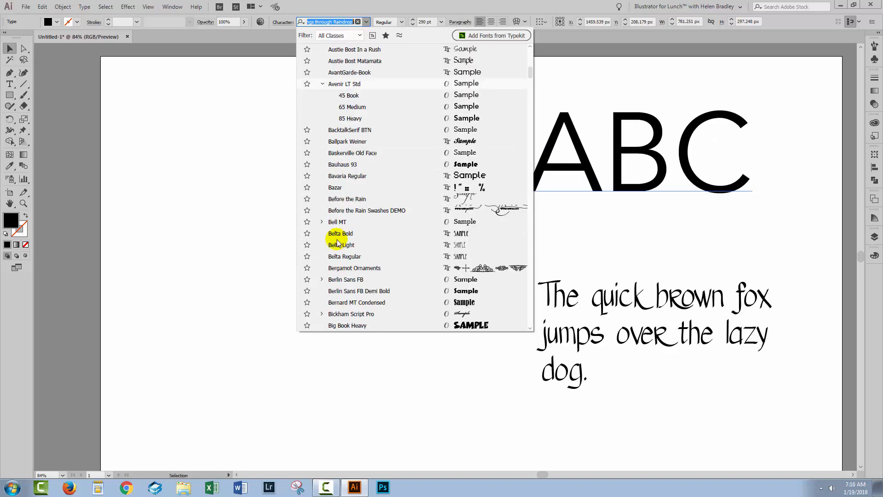
left_click(322, 280)
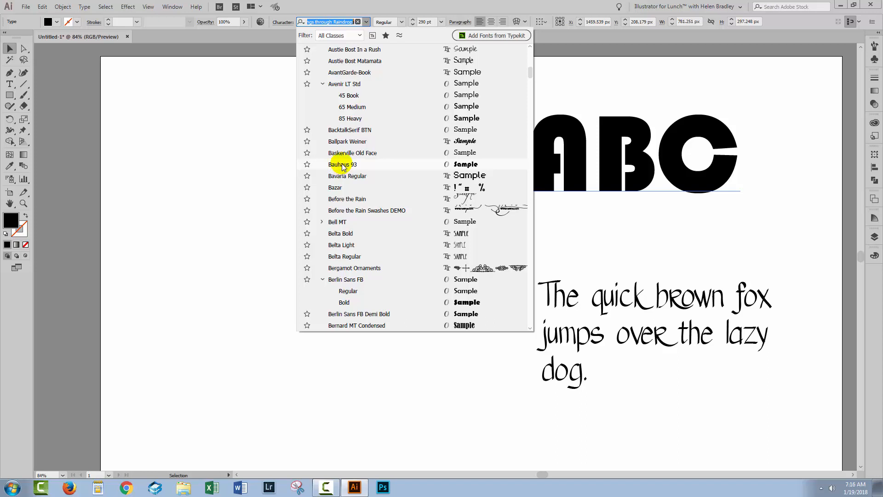
Set the ABC text's font to Arial with the Narrow Bold style
scroll(446, 233, "up", 15)
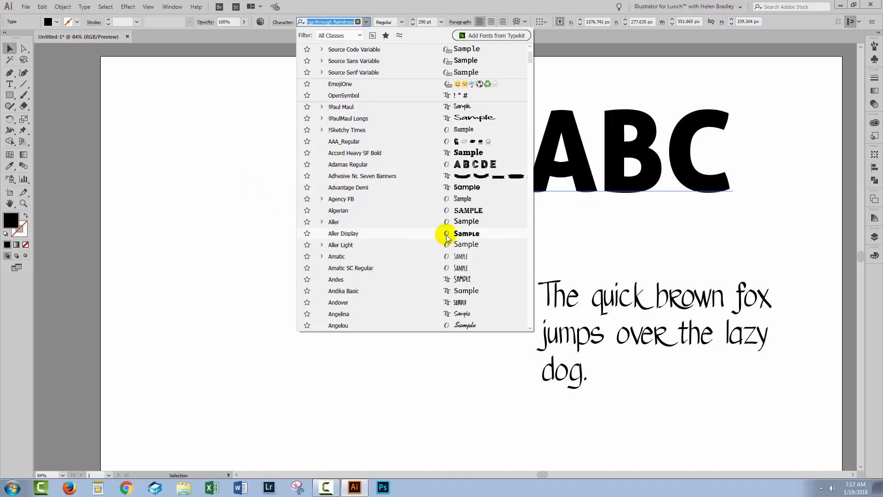
scroll(364, 233, "down", 1)
scroll(364, 230, "down", 2)
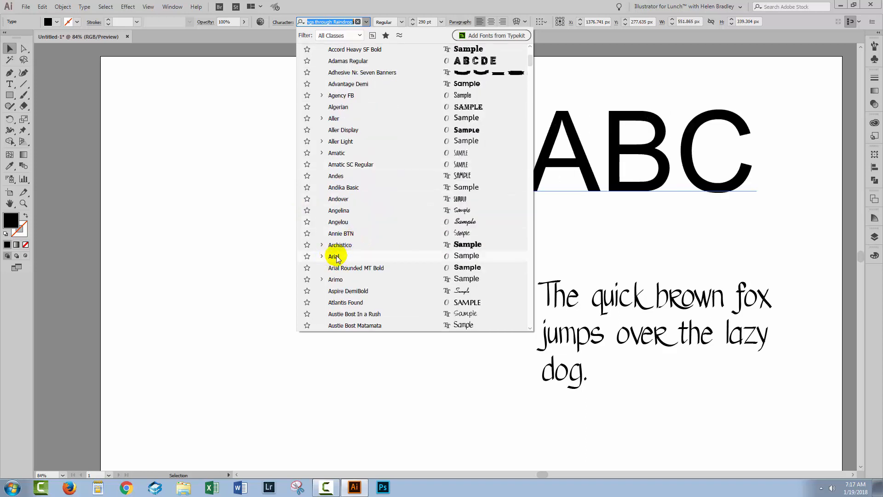
left_click(336, 259)
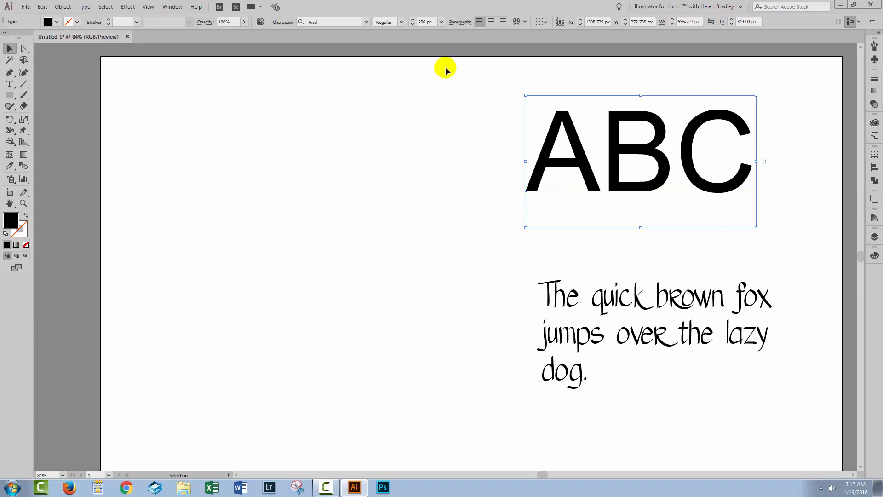
left_click(401, 23)
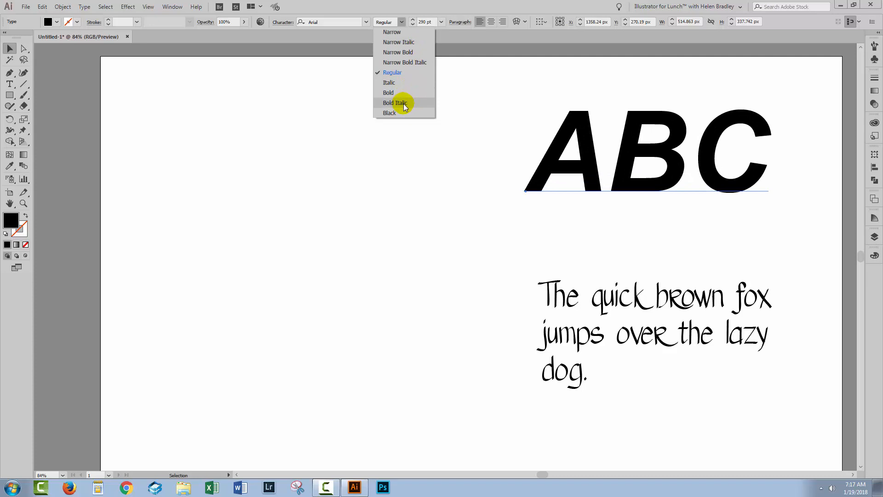
left_click(389, 52)
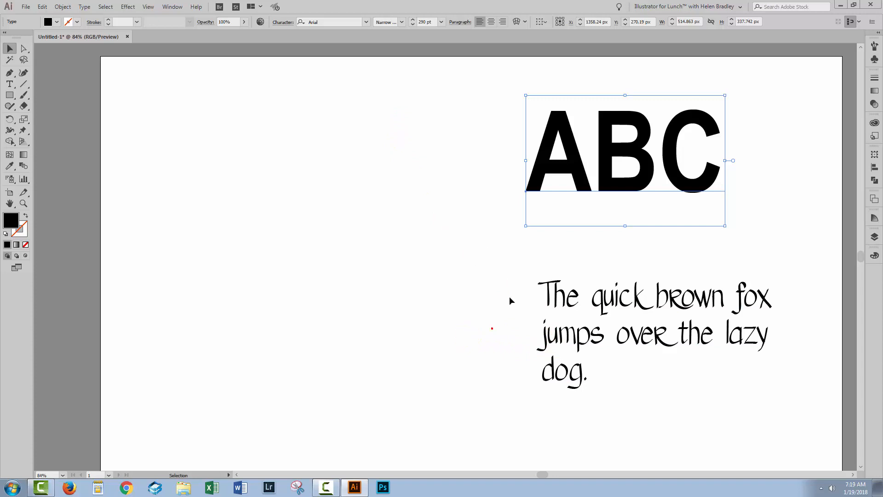
Move the ABC text to the left half of the artboard and select its letters individually with the Touch Type tool
left_click_drag(575, 156, 247, 251)
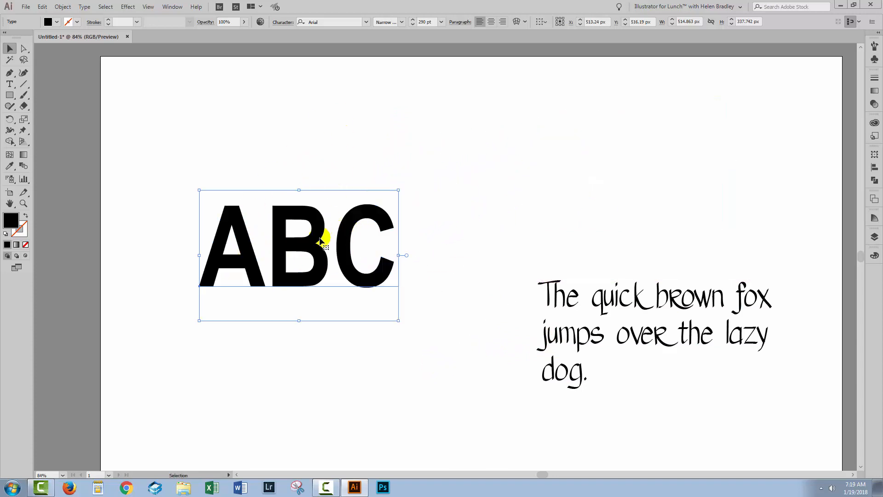
left_click(7, 84)
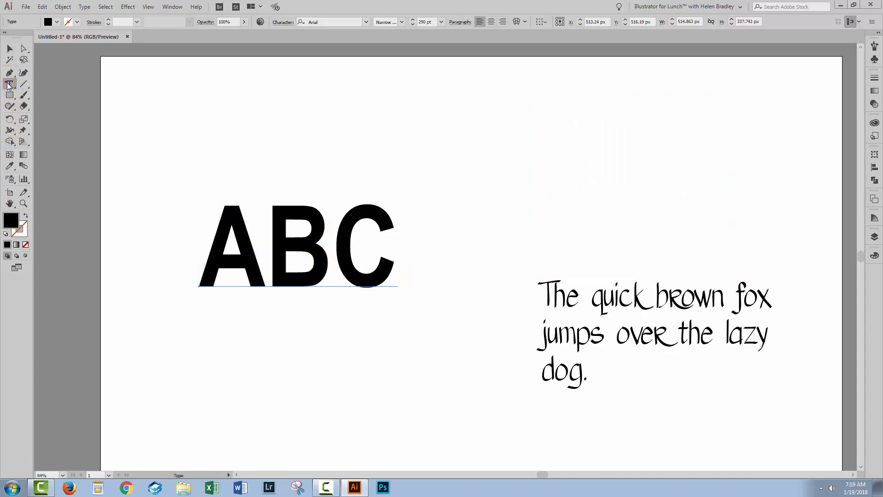
left_click(6, 85)
left_click_drag(6, 86, 40, 154)
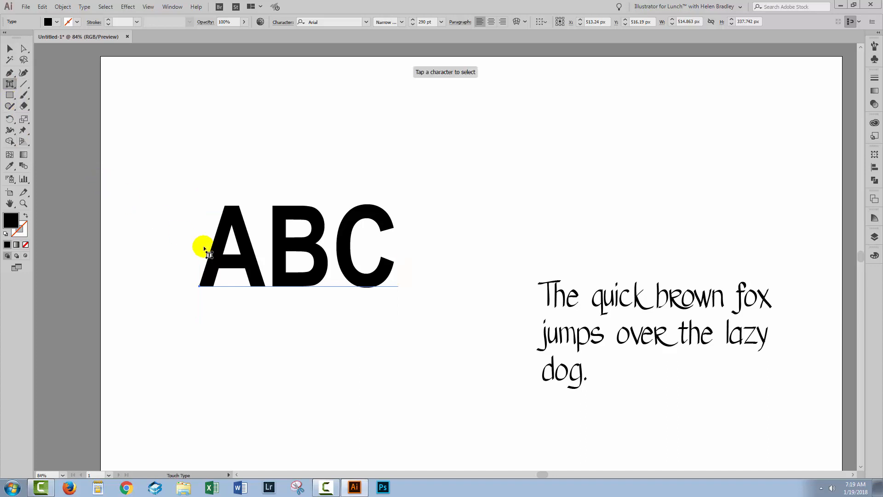
left_click(232, 255)
left_click(287, 268)
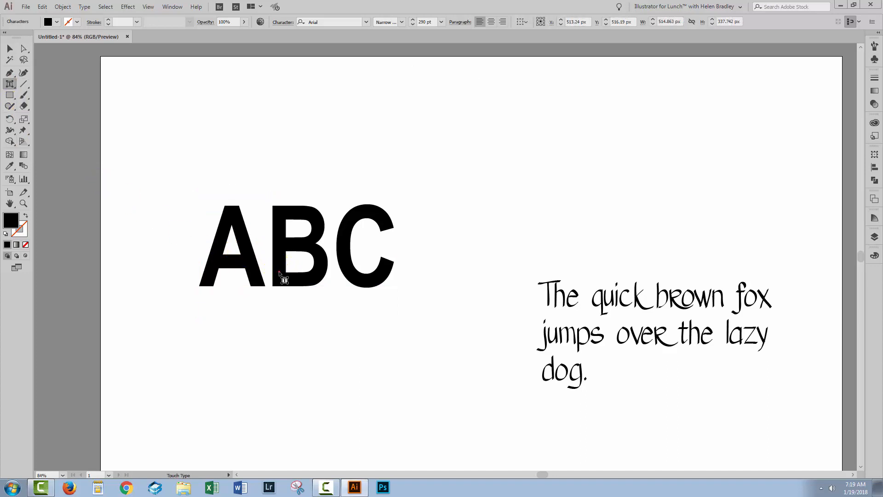
left_click(338, 269)
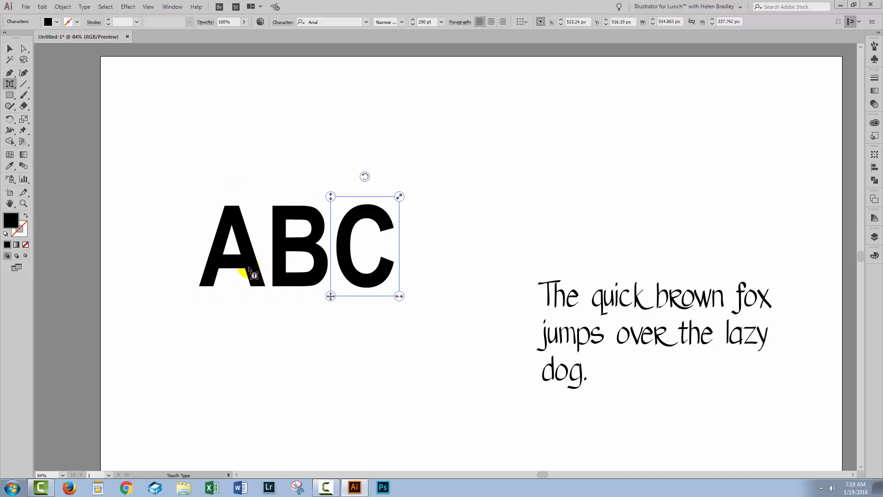
Shift the A slightly up and left, lower the B closer to the A, and raise the C tight against the B
left_click(250, 269)
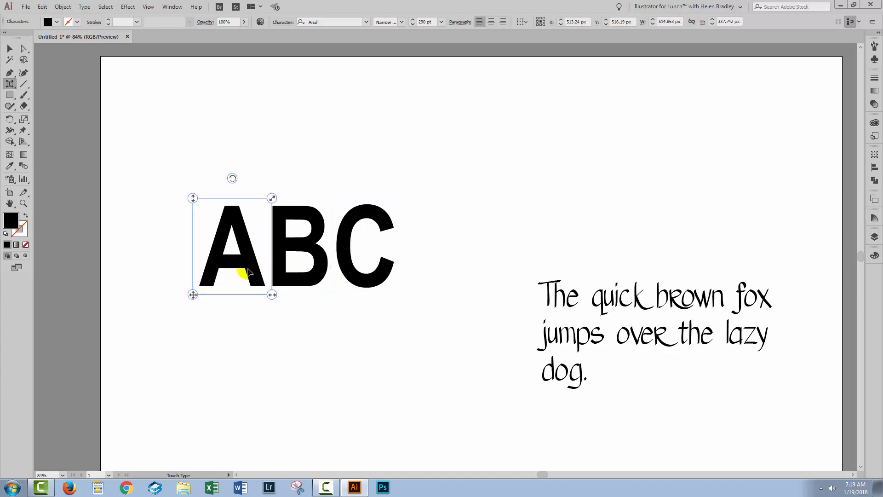
mouse_move(248, 267)
left_mouse_down()
mouse_move(176, 260)
mouse_move(235, 260)
left_mouse_up()
left_click(278, 282)
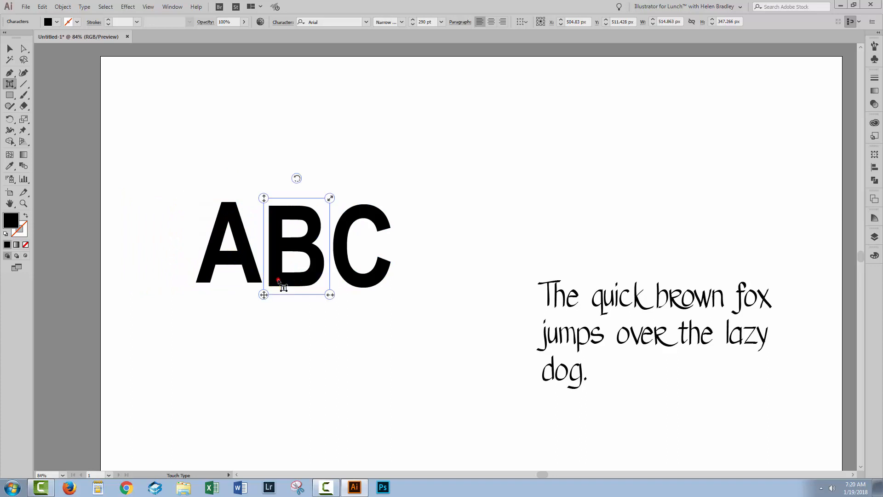
left_click_drag(278, 282, 292, 294)
left_click_drag(344, 275, 328, 262)
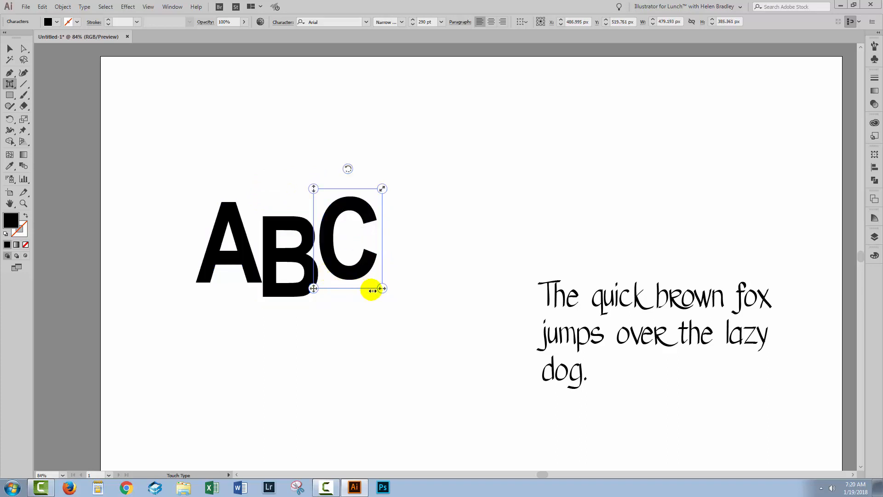
Widen the letter C, scale it down proportionally, and reduce its height
mouse_move(383, 288)
left_mouse_down()
mouse_move(424, 296)
mouse_move(387, 293)
mouse_move(406, 290)
mouse_move(391, 282)
left_mouse_up()
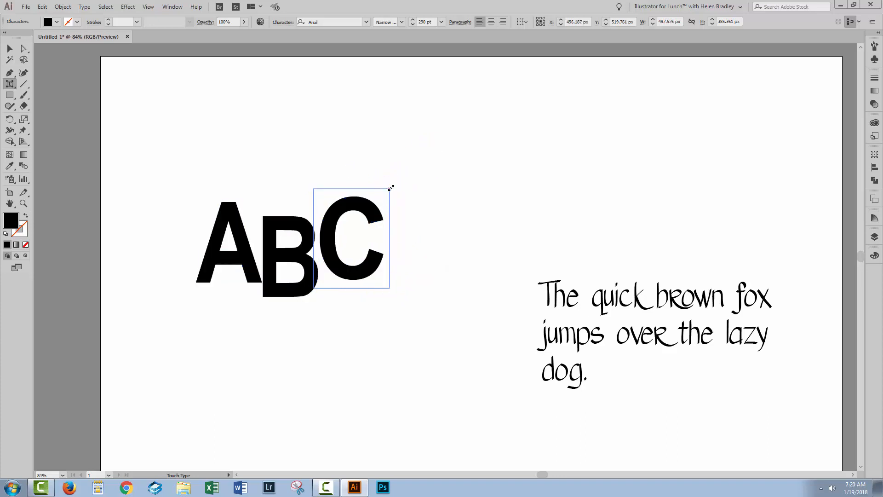
mouse_move(390, 186)
left_mouse_down()
mouse_move(427, 164)
mouse_move(368, 197)
mouse_move(410, 178)
mouse_move(384, 196)
left_mouse_up()
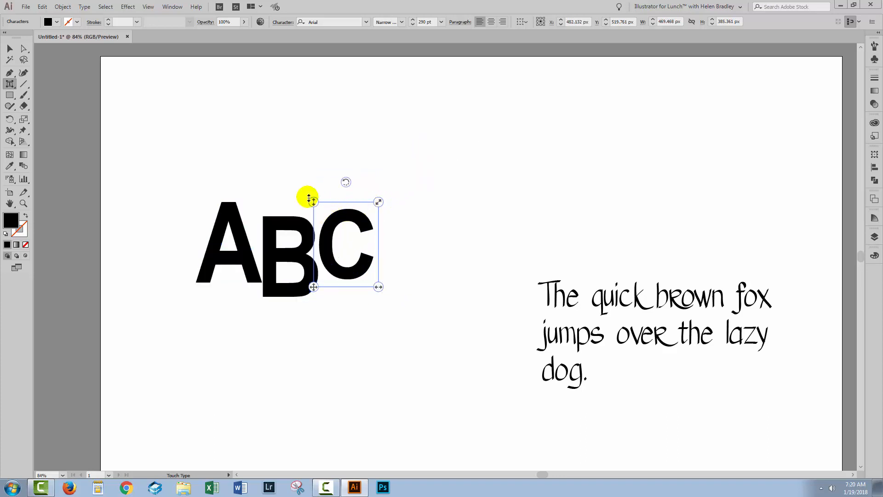
mouse_move(315, 200)
left_mouse_down()
mouse_move(311, 148)
mouse_move(313, 209)
left_mouse_up()
Move the C away from the B, rotate it counterclockwise, and place it back beside the B
left_click_drag(313, 286, 346, 309)
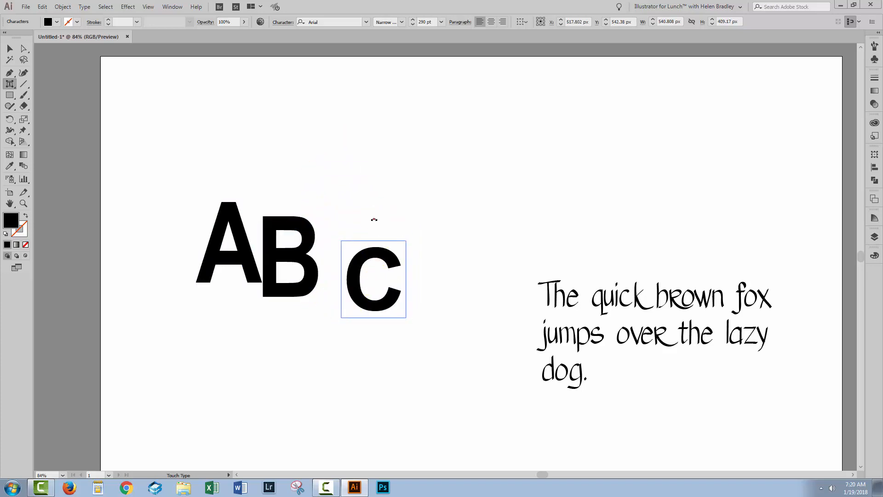
left_click_drag(374, 192, 345, 221)
left_click_drag(375, 282, 335, 264)
Scale the letter B up slightly in proportion
left_click(293, 281)
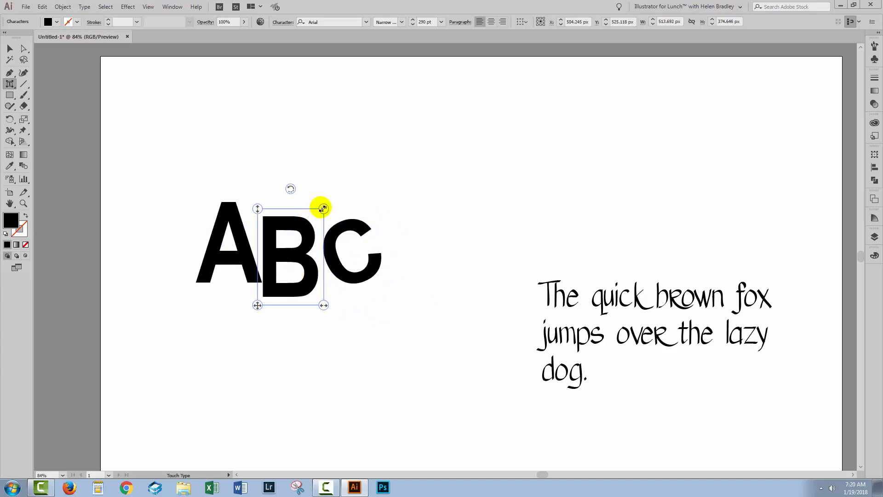
left_click_drag(323, 209, 320, 208)
left_click_drag(328, 196, 328, 196)
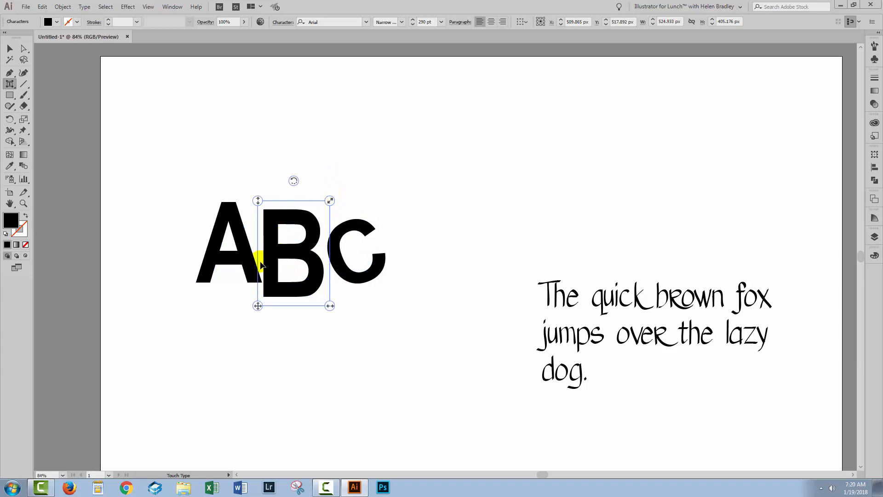
Rotate the letter A slightly clockwise and move the B closer to it
left_click(250, 265)
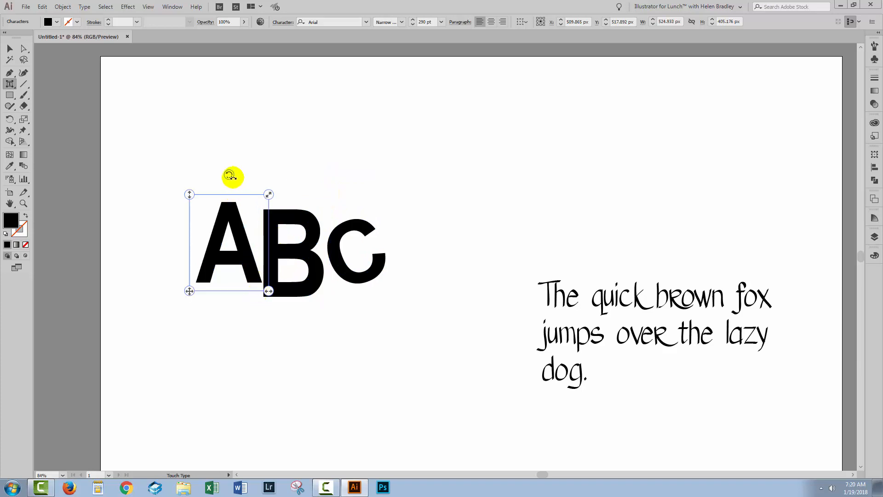
left_click_drag(229, 174, 251, 174)
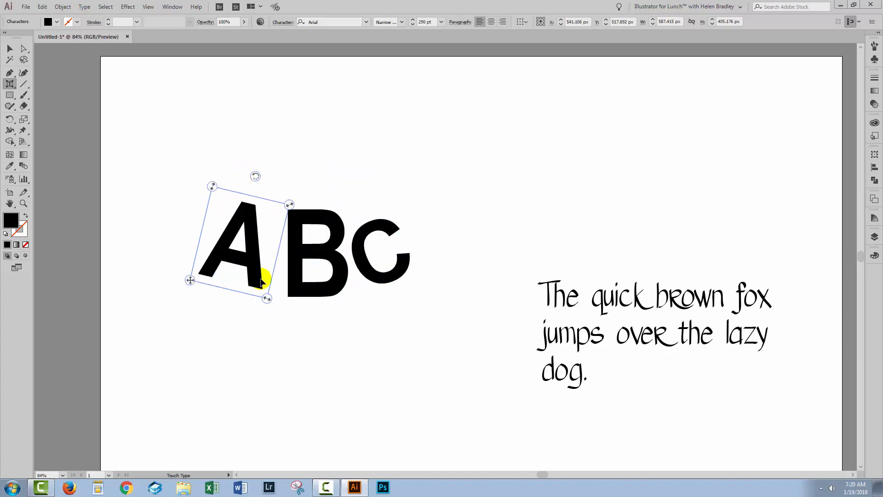
left_click(297, 280)
left_click_drag(298, 280, 276, 275)
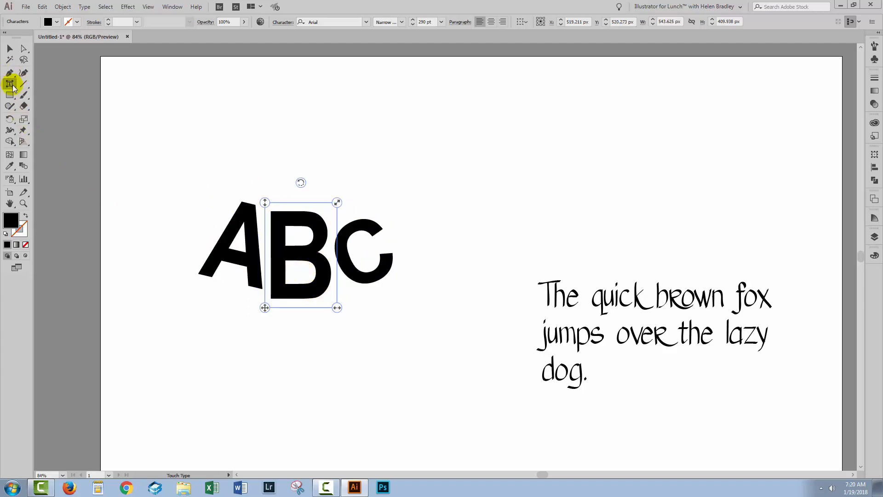
Replace the letter B with D in the transformed text using the Type tool
left_click_drag(13, 87, 55, 87)
left_click(295, 270)
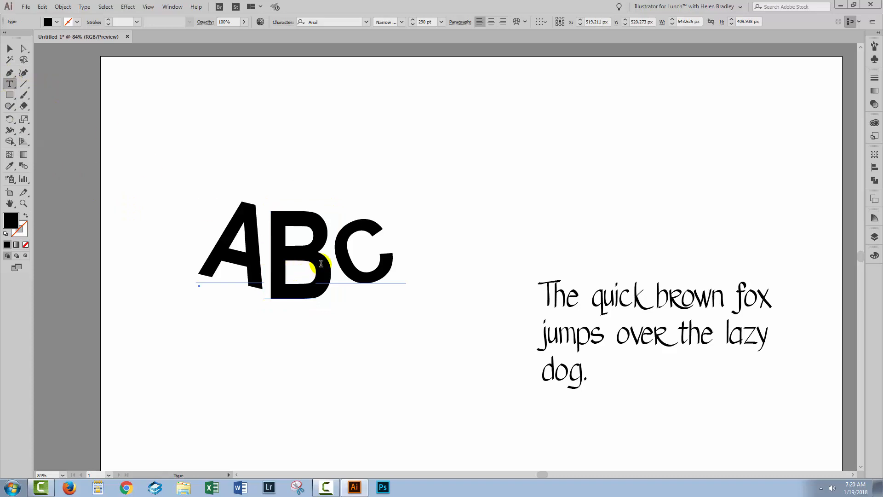
left_click(328, 256)
left_click(282, 259, "shift")
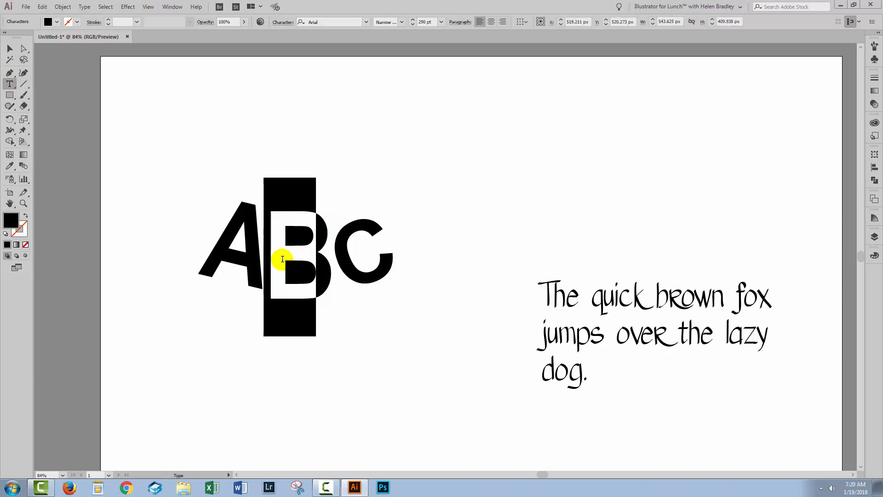
type("D")
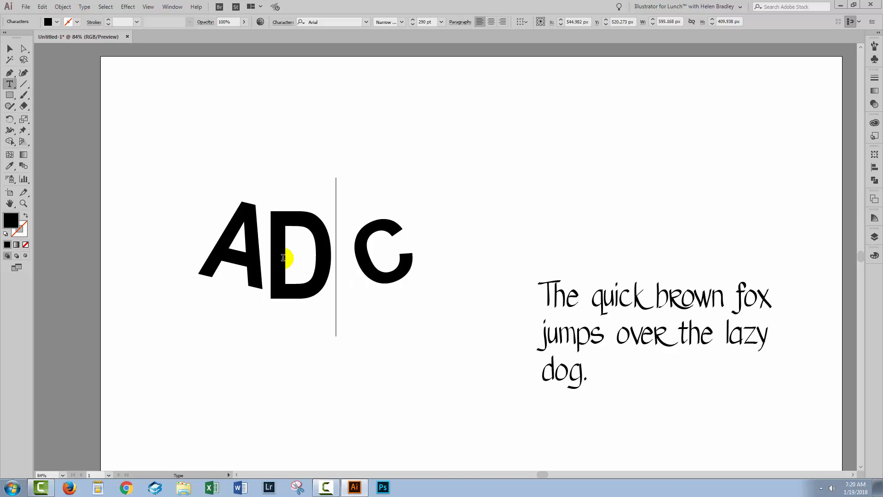
Move the letter C up and closer to the D with the Touch Type tool, then deselect the text
key("Escape")
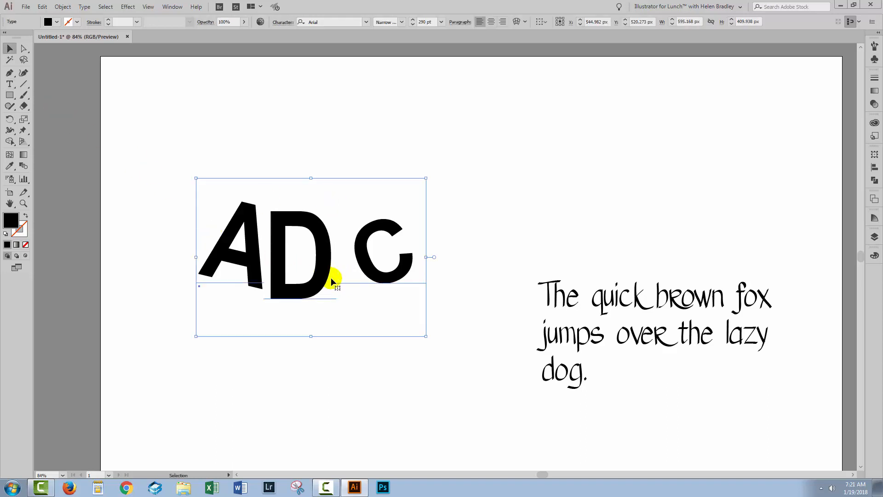
left_click(10, 85)
left_click(10, 85)
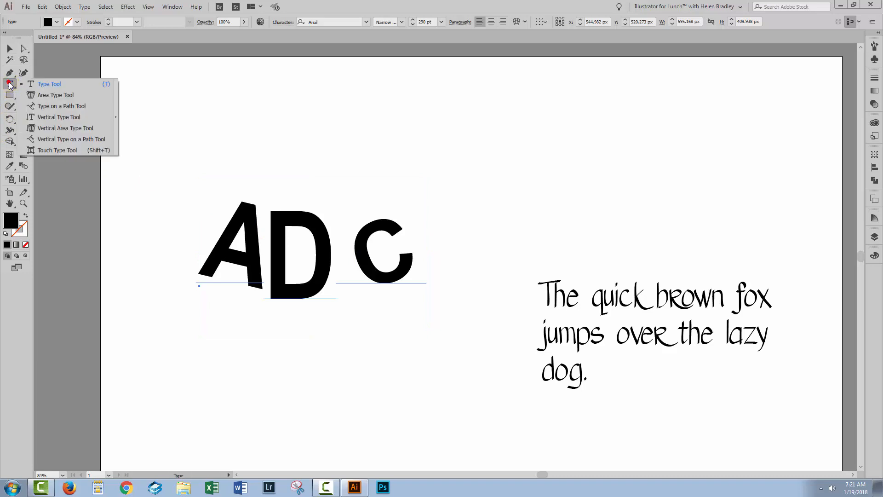
left_click(68, 152)
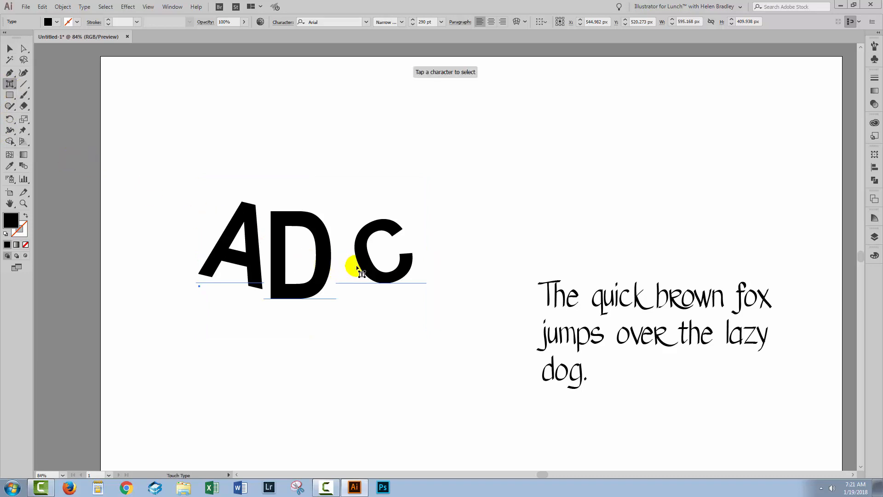
left_click(355, 265)
left_click_drag(355, 265, 337, 254)
left_click(10, 48)
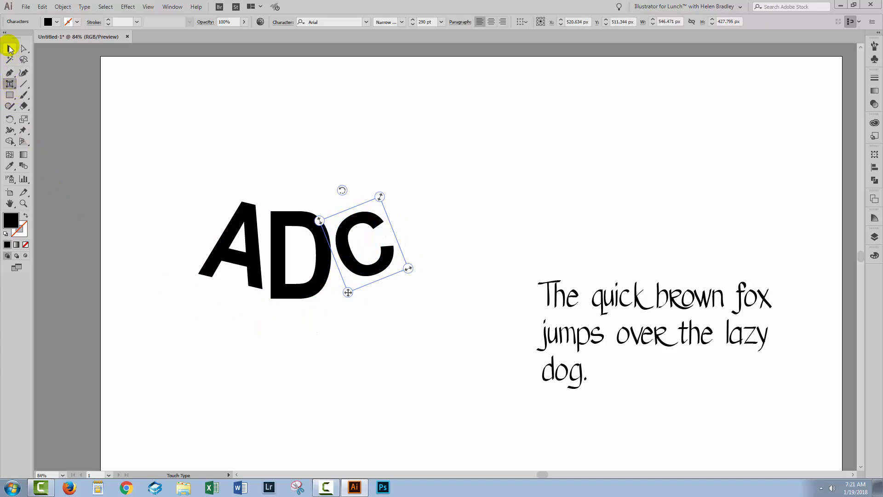
left_click(210, 365)
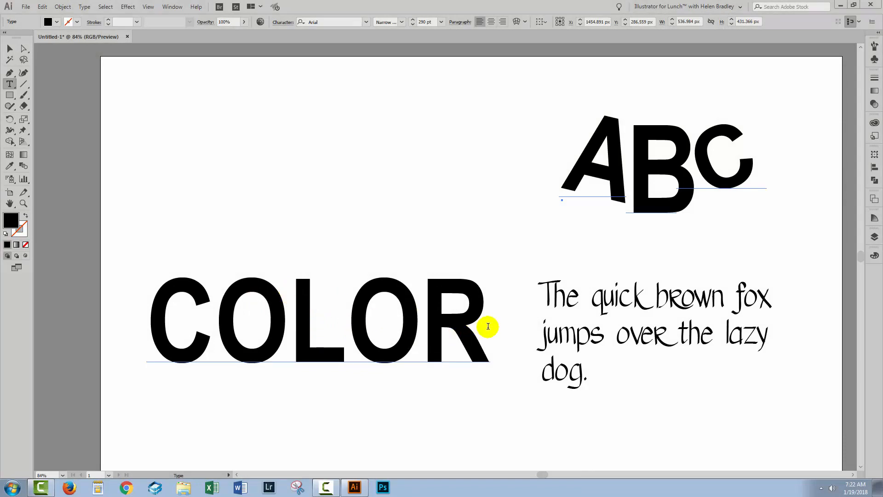
Fill all the letters of the word COLOR with red (#dd2626) and deselect the text
left_click_drag(485, 325, 59, 248)
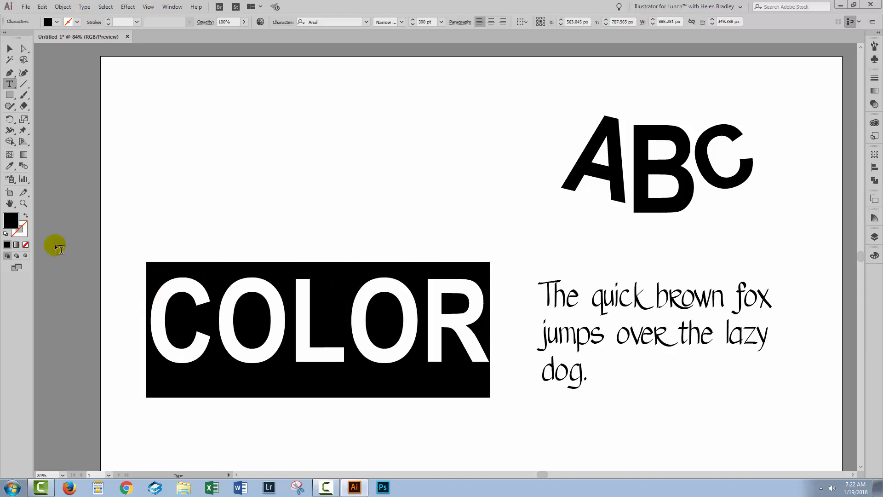
double_click(10, 219)
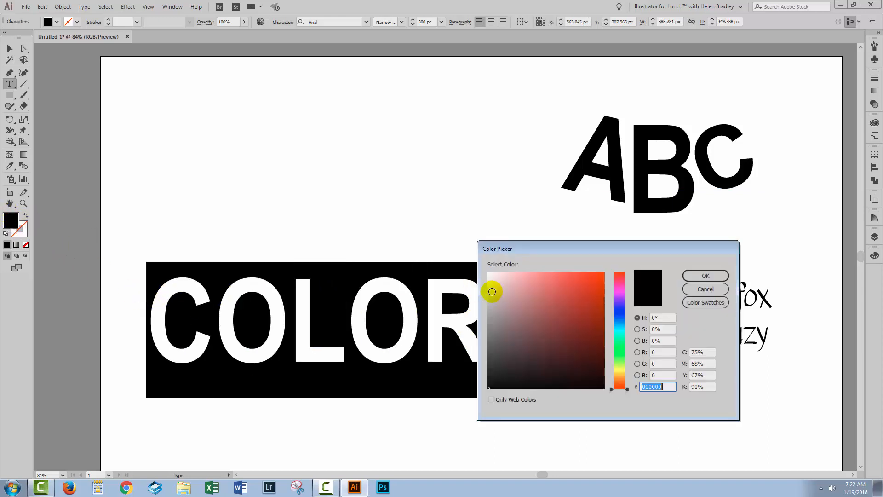
left_click(584, 287)
left_click(697, 275)
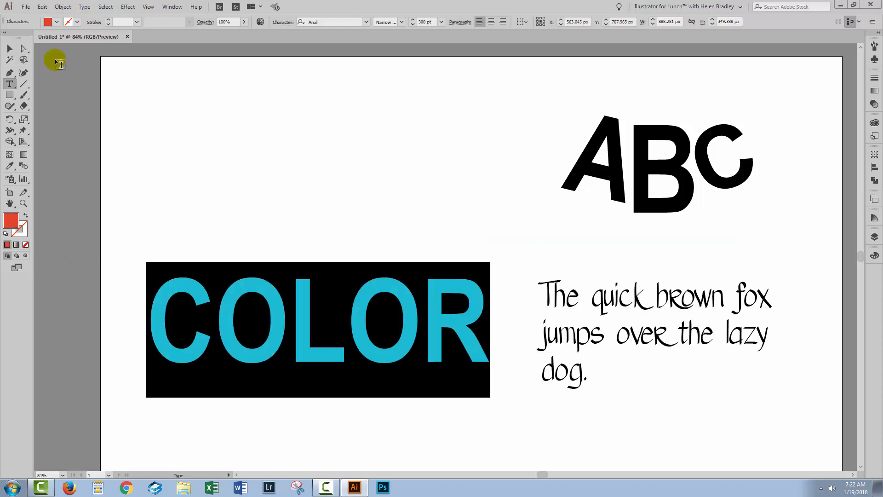
left_click(10, 49)
left_click(301, 230)
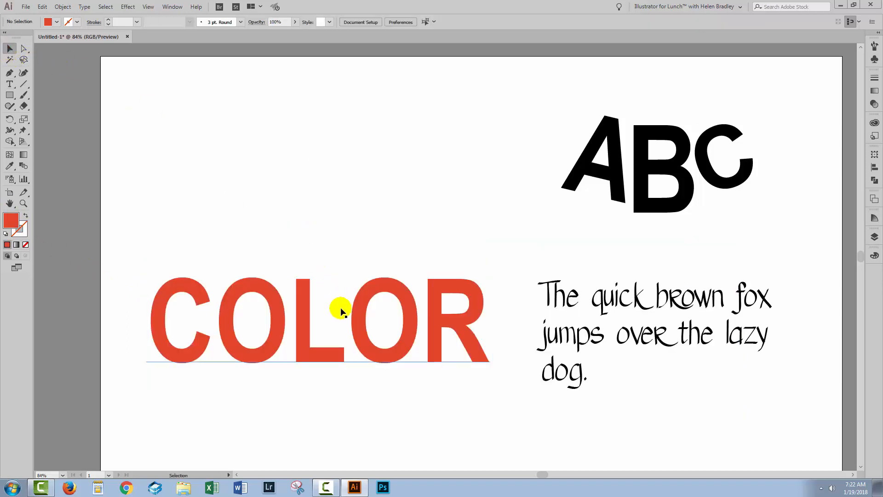
Apply a blue stroke (#0064e9) to the COLOR text object
left_click(302, 331)
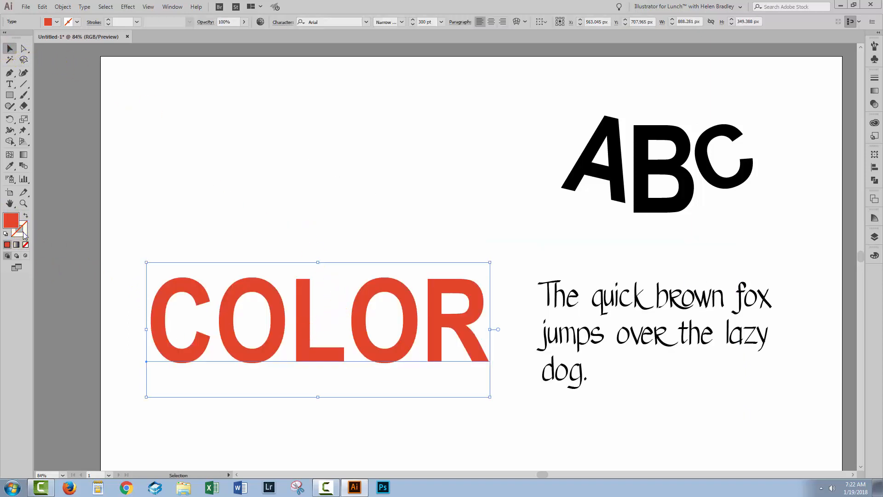
key("F6")
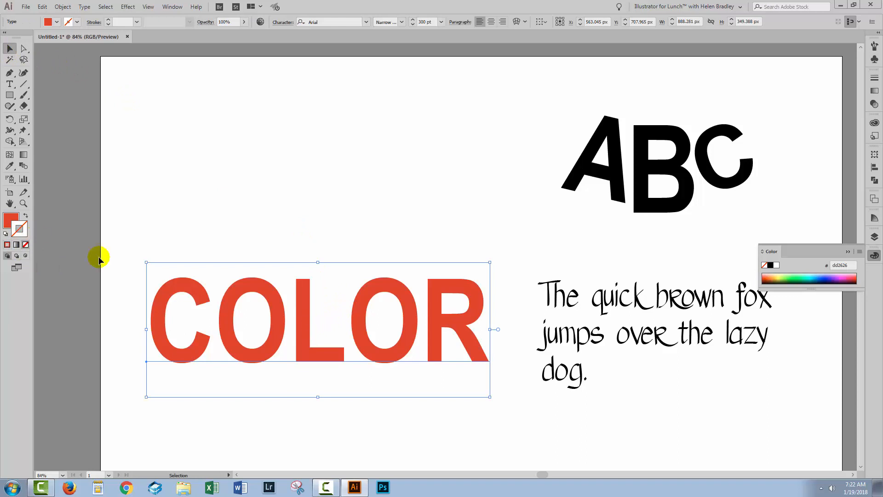
left_click(820, 276)
left_click(820, 276)
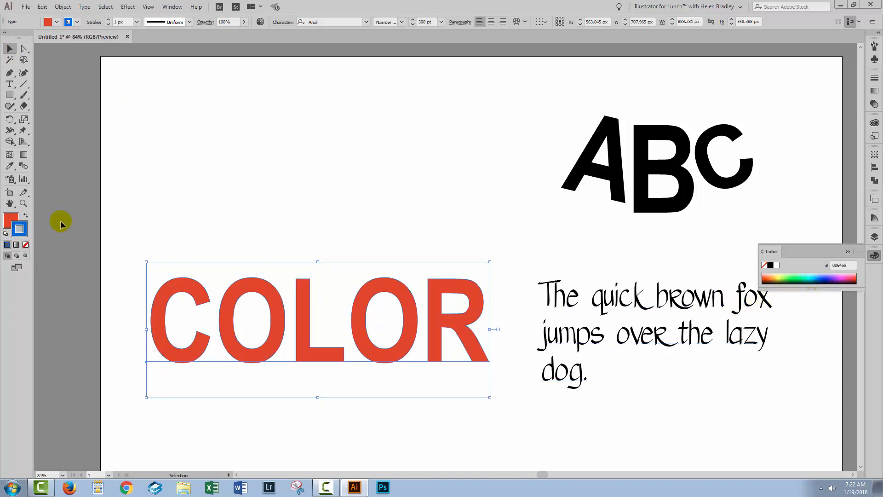
Try thicker outlines on the COLOR text by increasing the stroke weight to 48 px
left_click(109, 22)
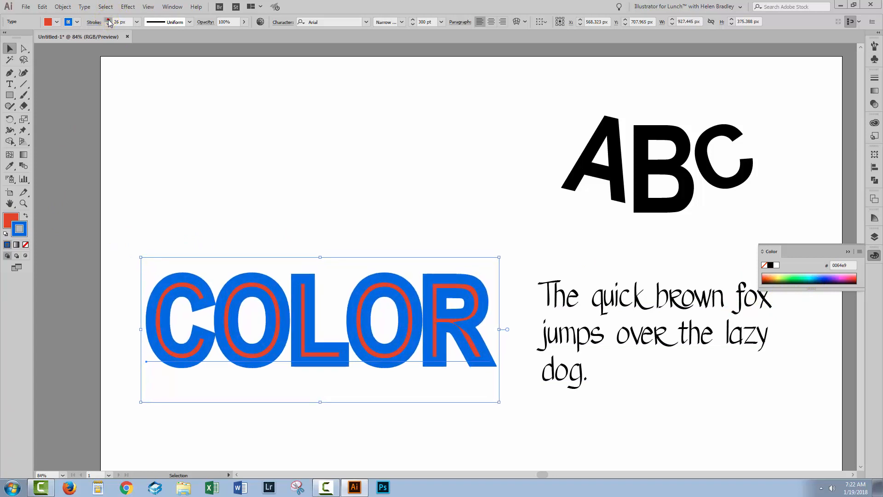
left_click(109, 22)
left_click(109, 22)
left_click(109, 22)
left_click(109, 22)
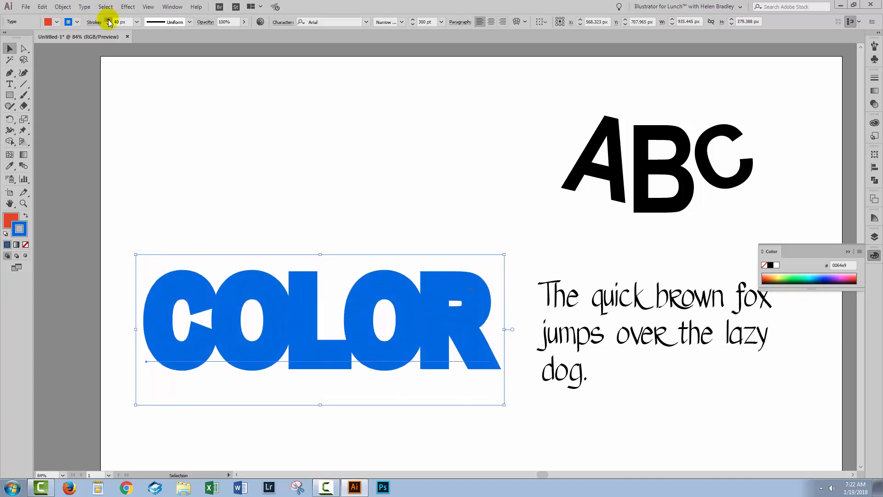
left_click(109, 22)
left_click(109, 22)
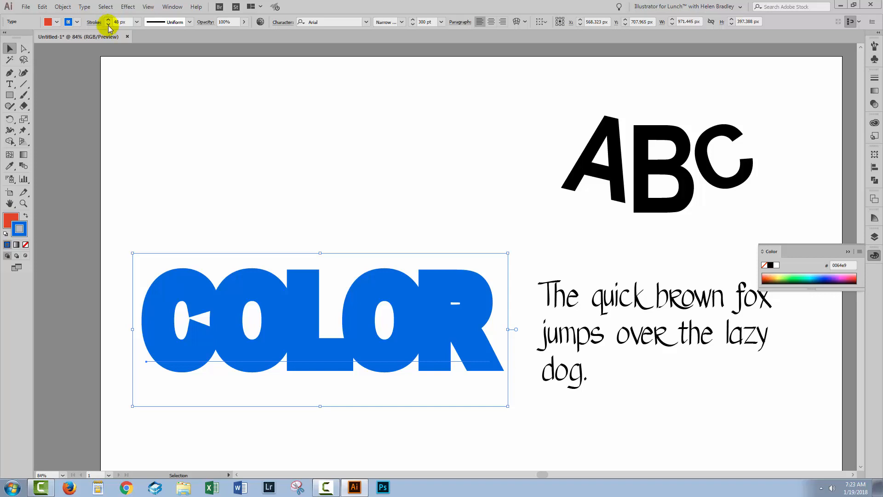
Reduce the COLOR text's stroke weight to 13 px and close the colour controls
left_click(109, 25)
left_click(108, 24)
left_click(109, 24)
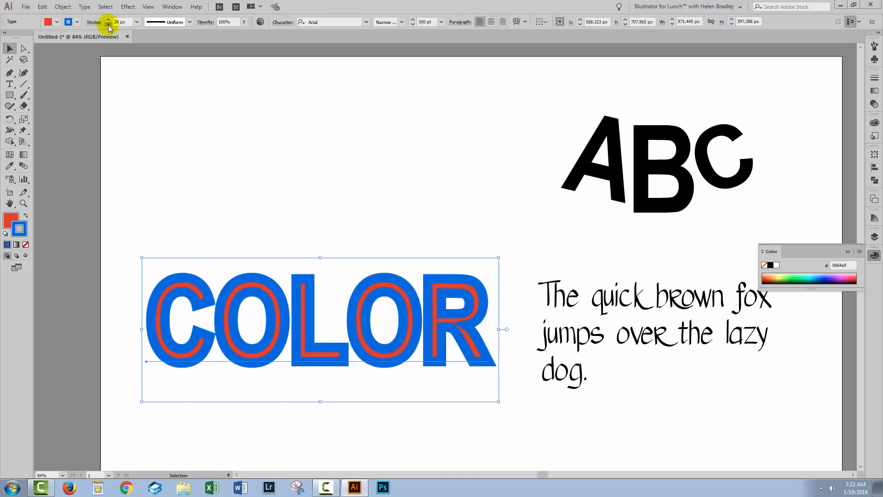
left_click(108, 24)
left_click(108, 24)
left_click(108, 25)
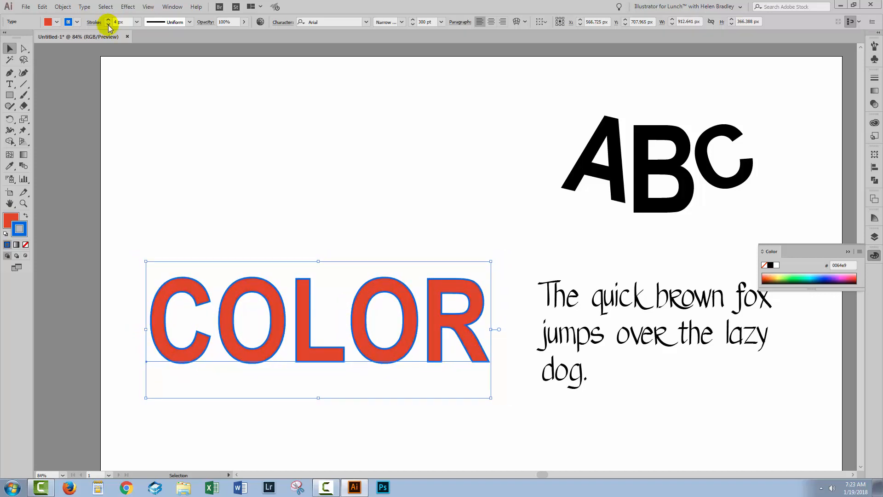
left_click(109, 21)
left_click(108, 21)
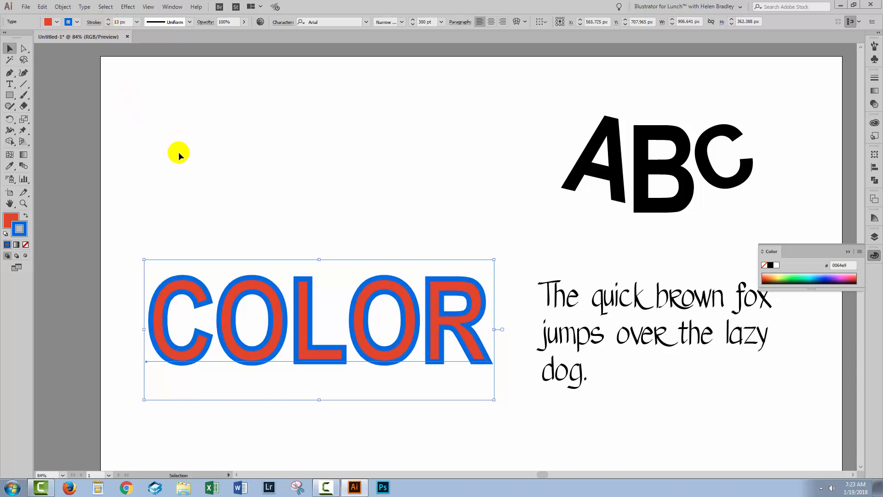
left_click(846, 252)
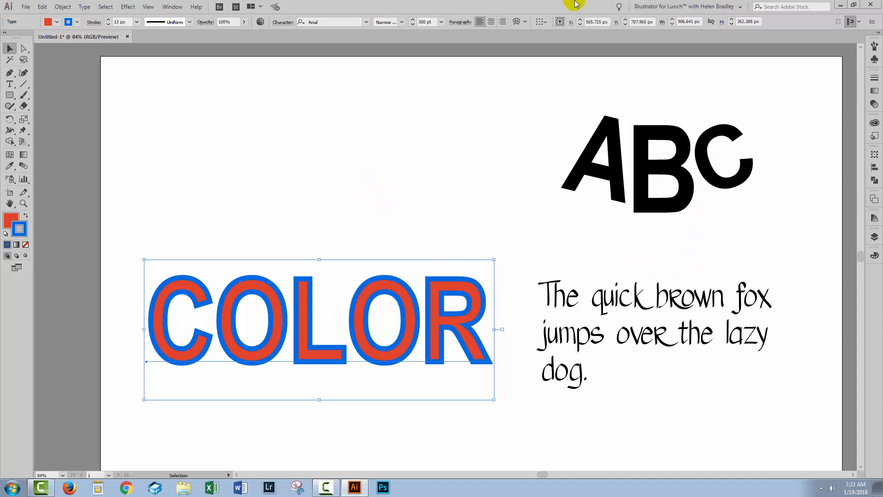
Reset the current workspace and float the Appearance panel beside the COLOR text
left_click(684, 6)
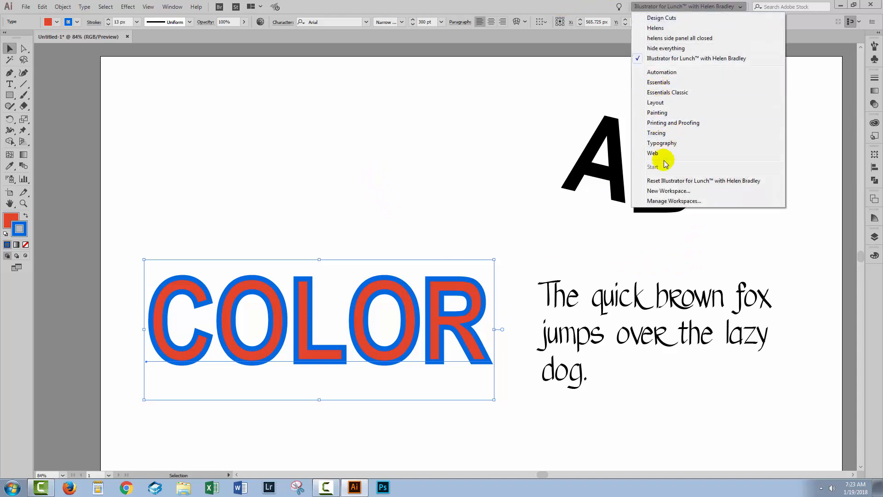
left_click(671, 181)
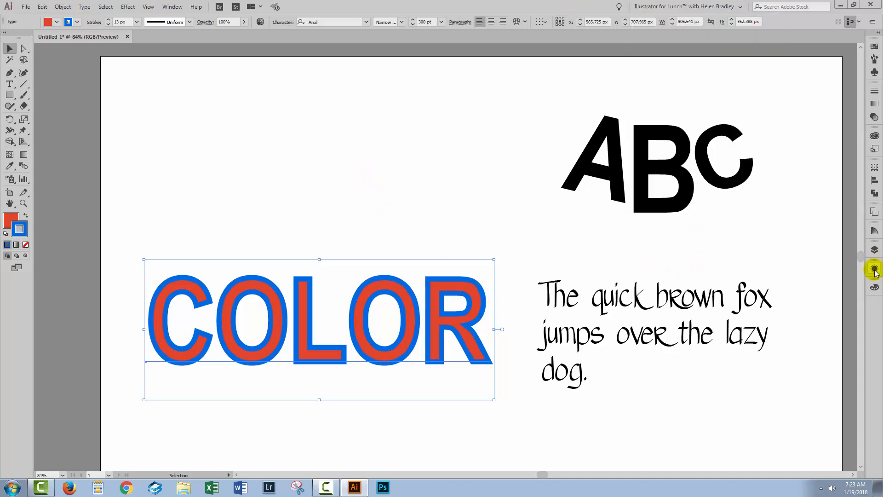
left_click(873, 270)
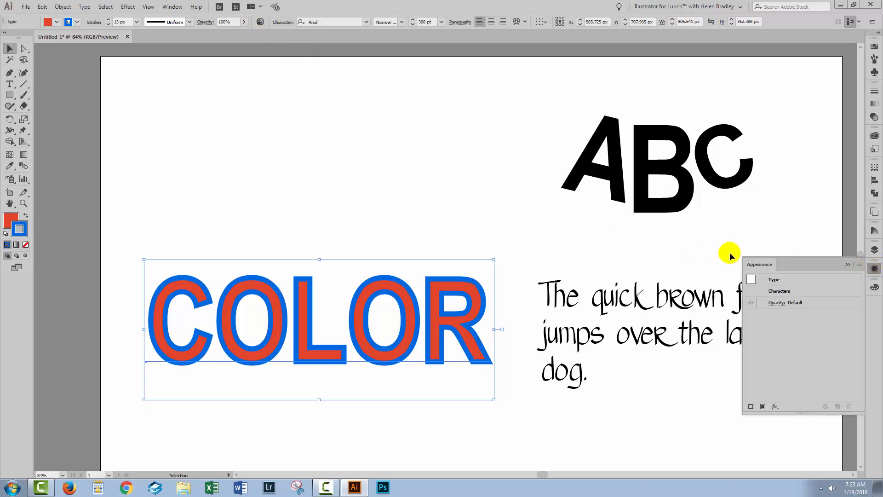
left_click_drag(765, 264, 516, 233)
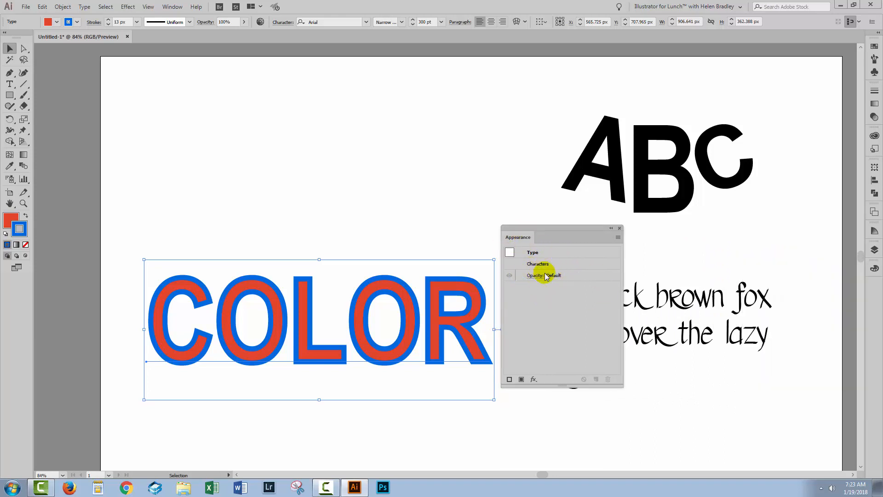
Draw a rectangle about 402 by 247 px above the COLOR text with the current red fill and blue stroke
left_click(9, 95)
mouse_move(153, 105)
left_mouse_down()
mouse_move(257, 178)
mouse_move(304, 196)
left_mouse_up()
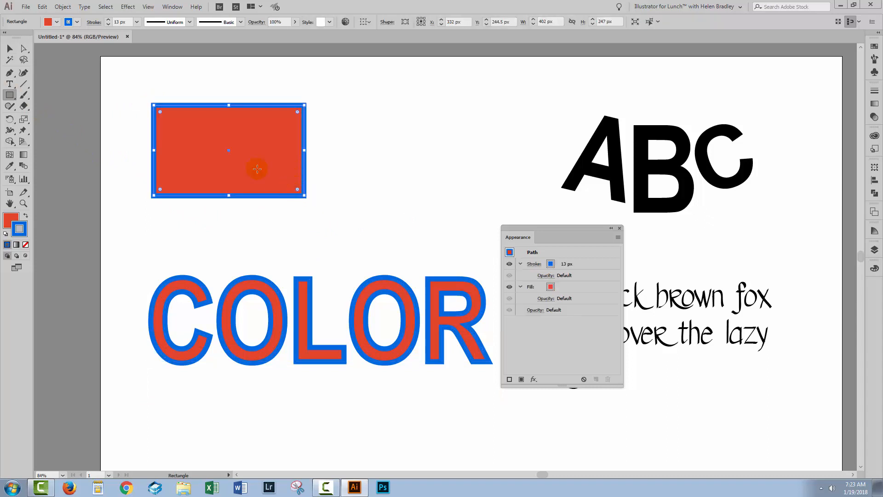
left_click(9, 49)
Access the character-level appearance of the COLOR text and set its stroke to none
left_click(280, 326)
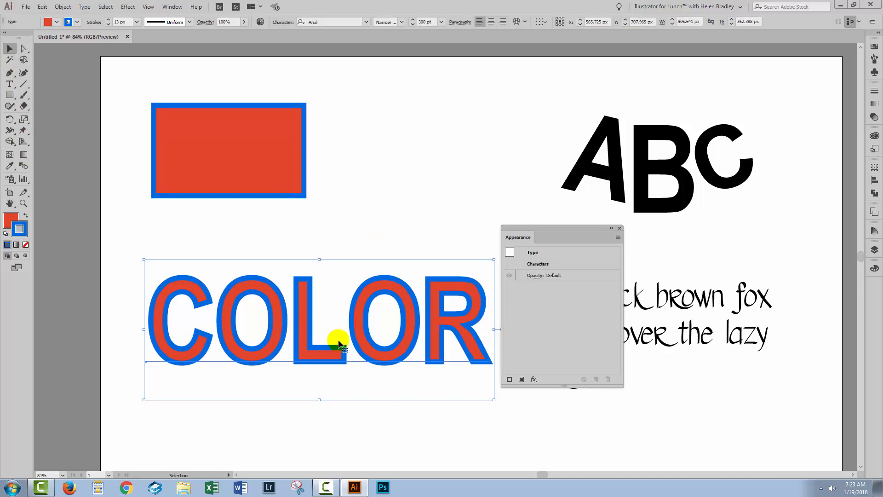
double_click(538, 264)
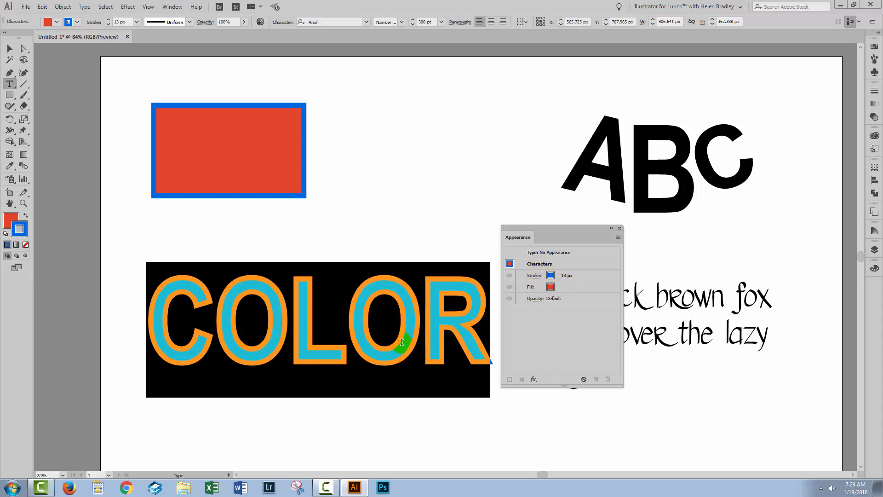
left_click(555, 276)
left_click(558, 276)
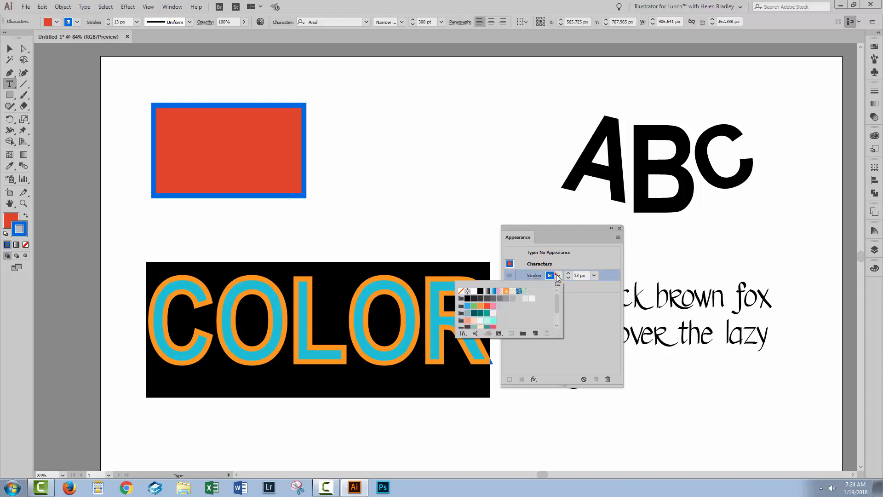
left_click(460, 291)
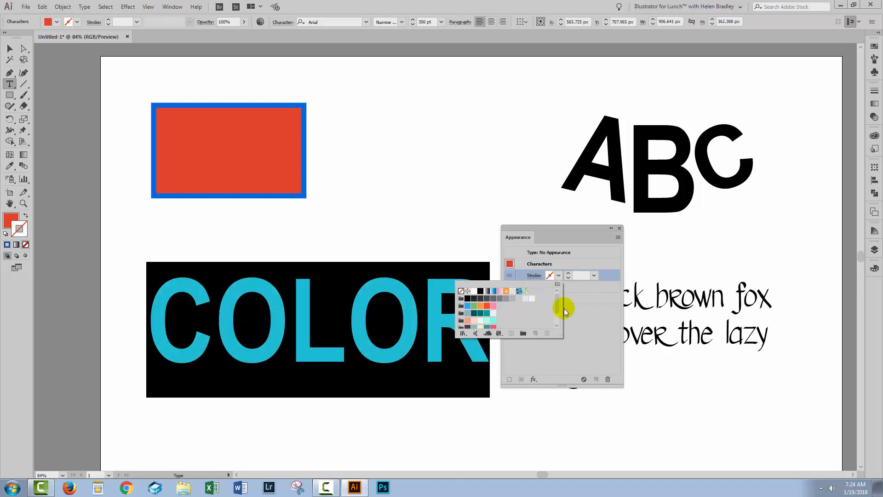
left_click(564, 337)
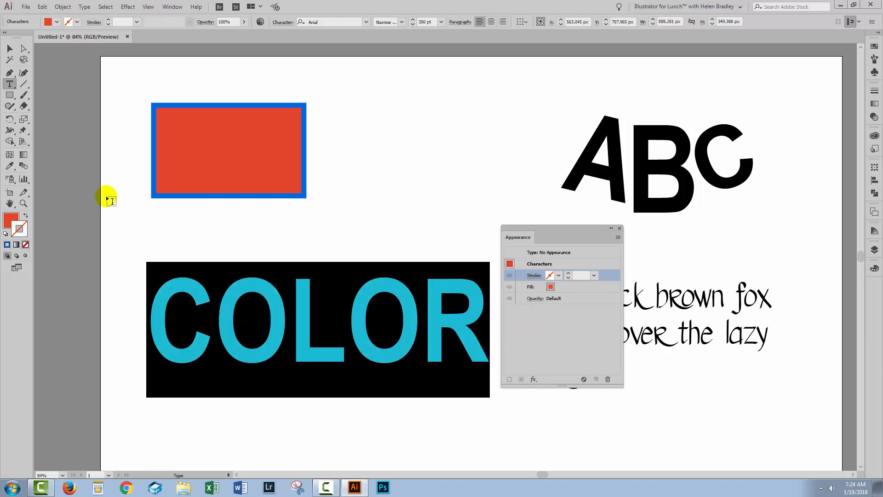
Fill only the letter R of COLOR with the crimson swatch (#bd1040) and leave it without a stroke
left_click(10, 84)
left_click_drag(487, 326, 437, 320)
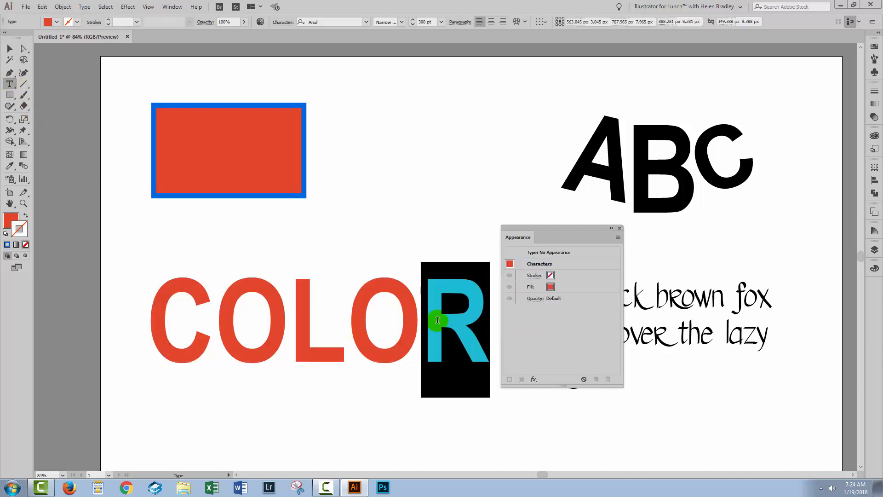
left_click(874, 46)
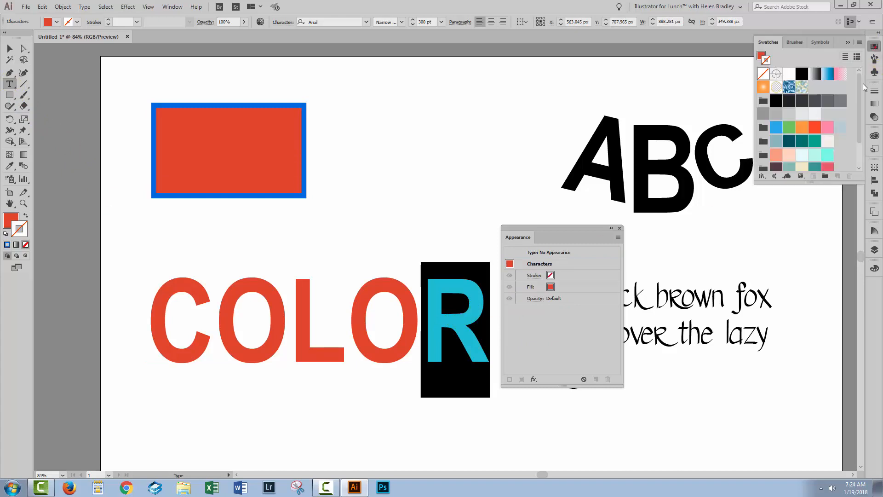
left_click_drag(816, 183, 816, 285)
left_click(25, 215)
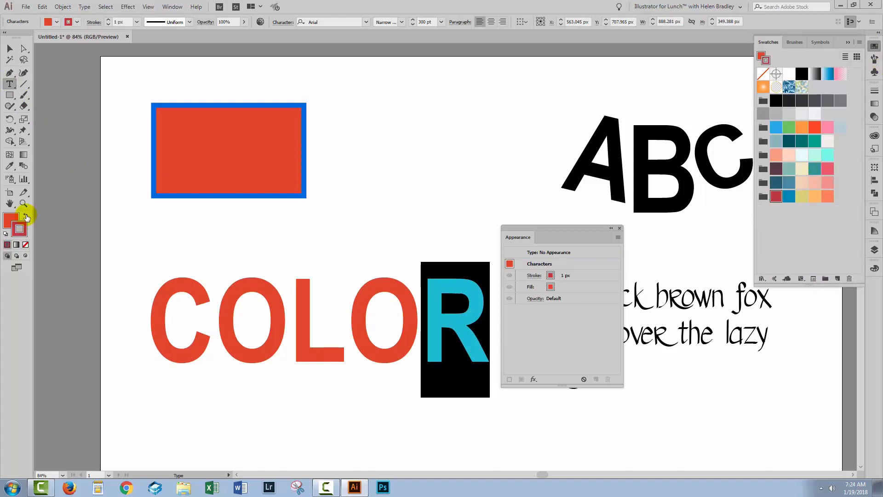
left_click(18, 229)
key("slash")
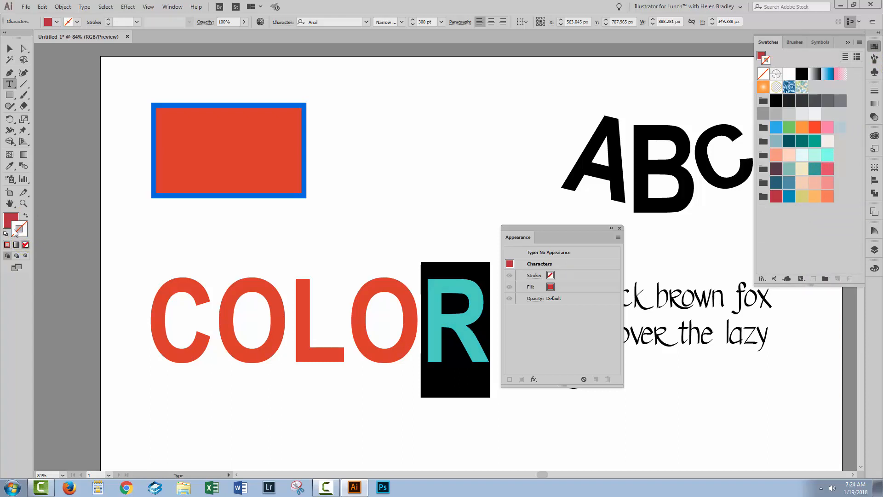
Fill the remaining letters of COLOR individually: the second O blue, L orange, the first O teal and C salmon pink, and deselect the text
left_click(11, 224)
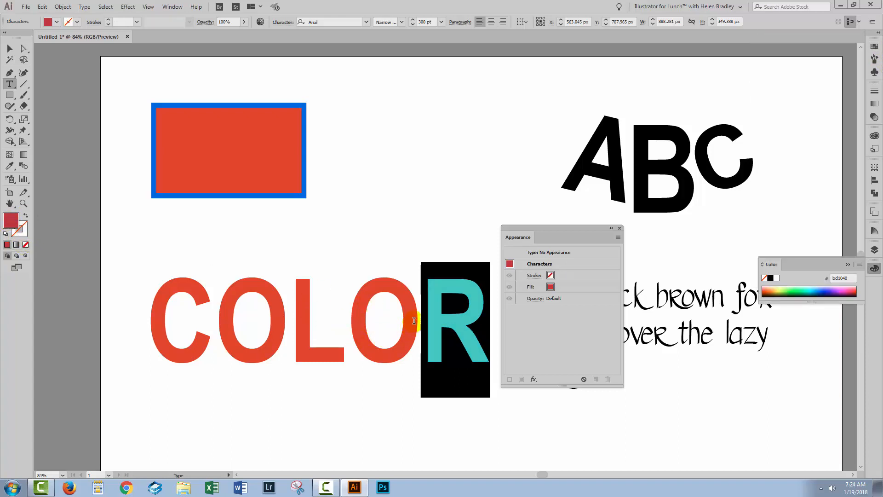
left_click_drag(414, 321, 351, 320)
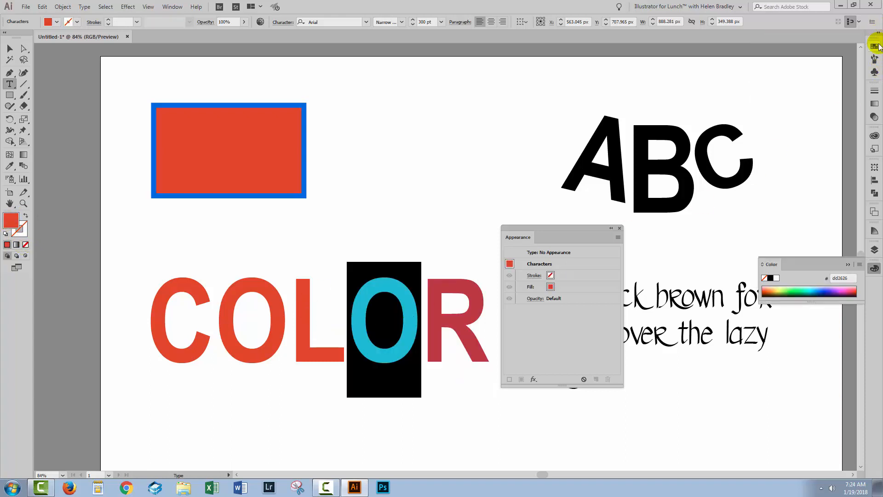
left_click(875, 46)
left_click(787, 196)
left_click_drag(346, 317, 165, 310)
left_click(827, 196)
left_click(811, 171)
left_click(827, 183)
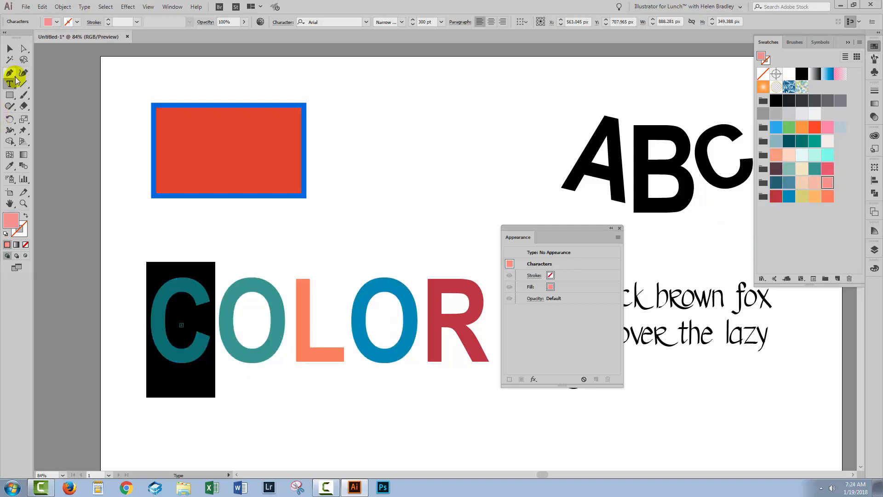
left_click(10, 48)
left_click(292, 392)
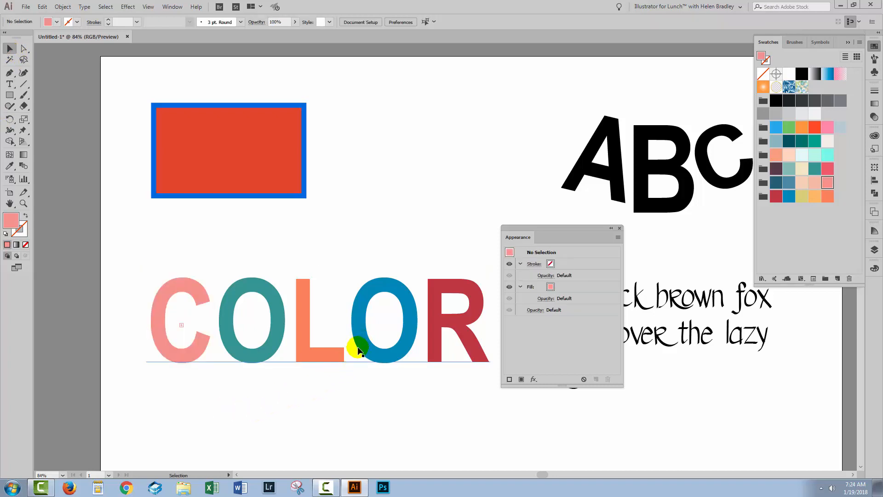
Inspect the character-level appearance of the multicoloured COLOR text
left_click(359, 349)
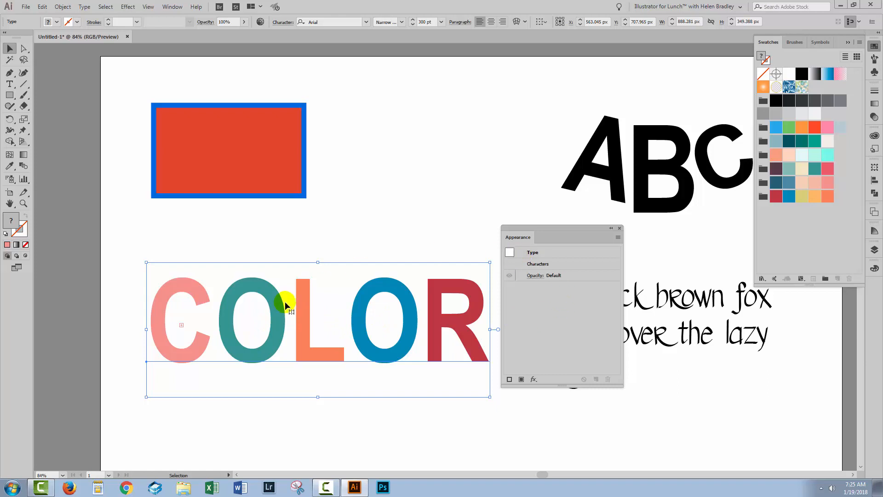
key("t")
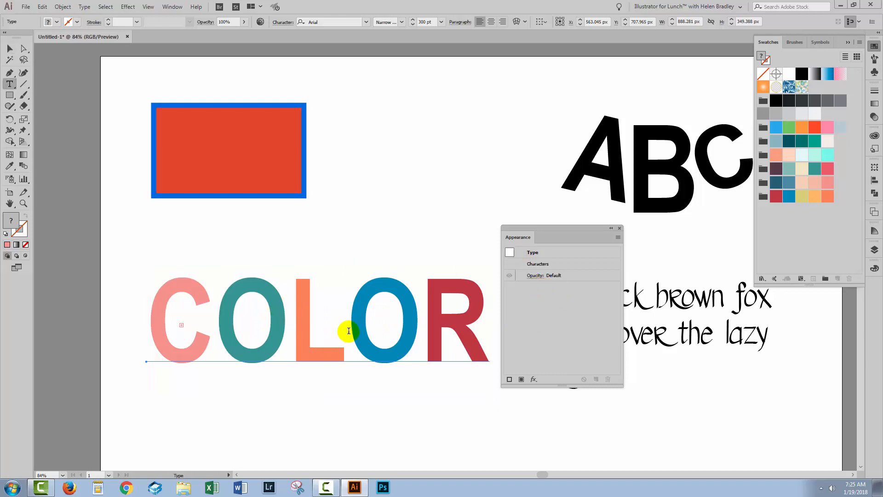
left_click(541, 266)
double_click(540, 265)
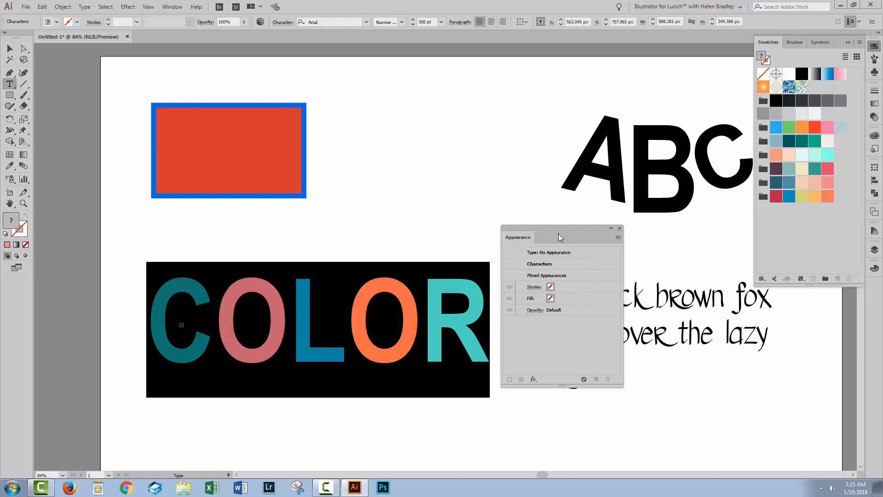
Fill only the word "quick" in the area text with the pinkish-red swatch and deselect the text
left_click_drag(558, 234, 434, 257)
left_click(592, 308)
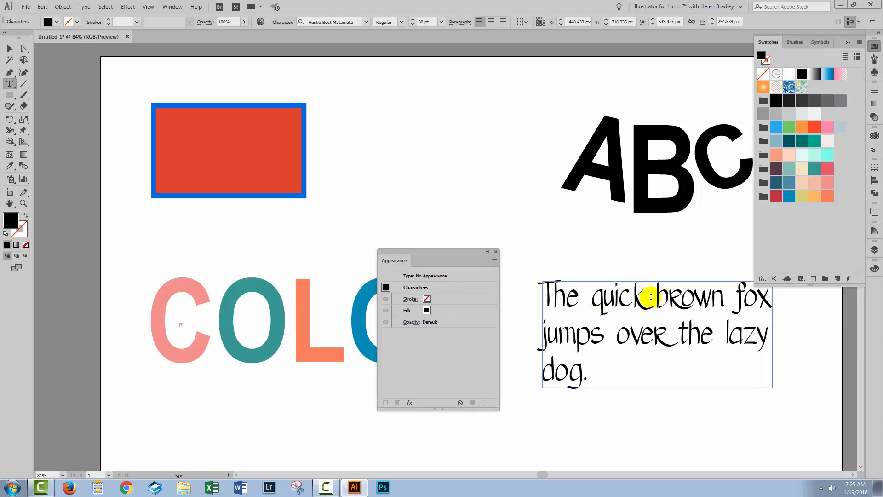
left_click_drag(645, 298, 595, 300)
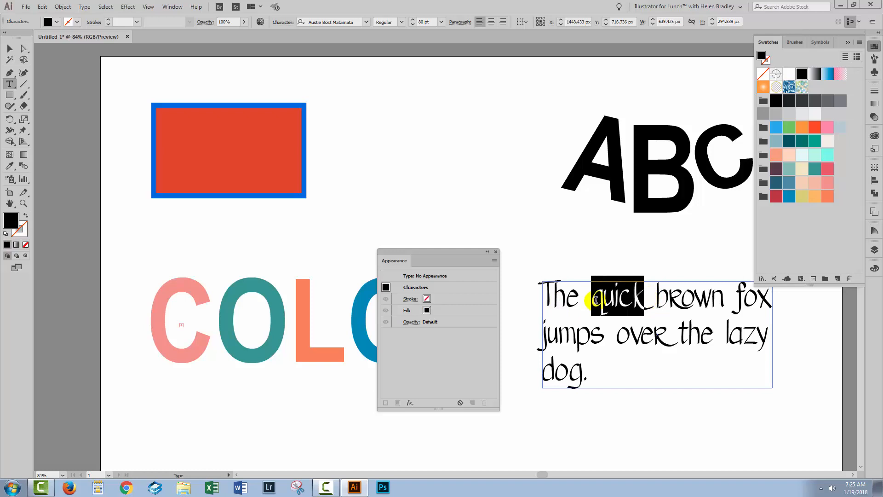
left_click(412, 288)
left_click(432, 311)
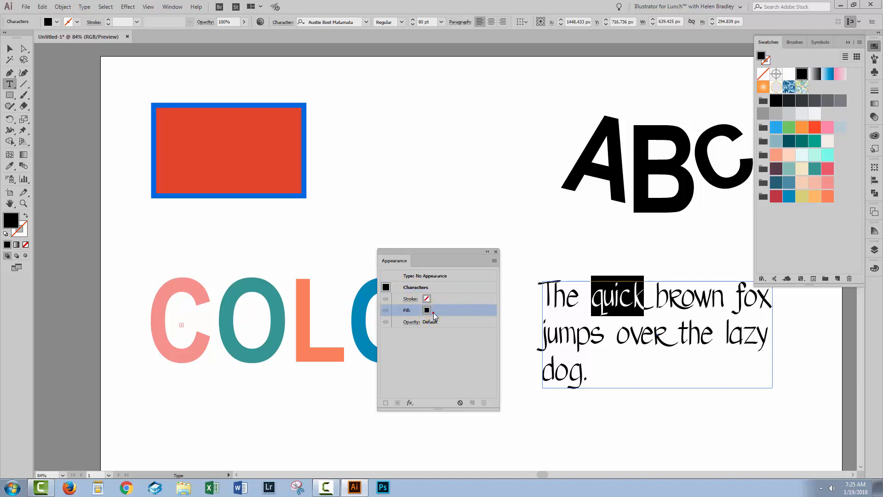
left_click(434, 312)
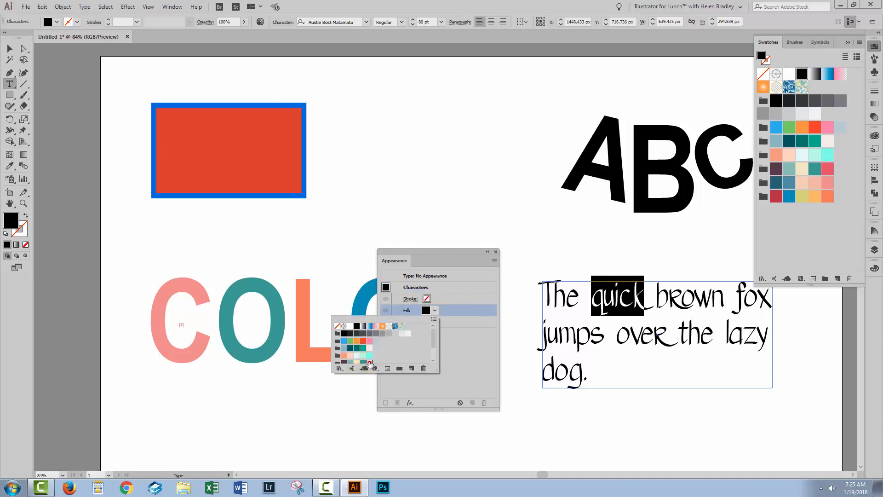
left_click(370, 362)
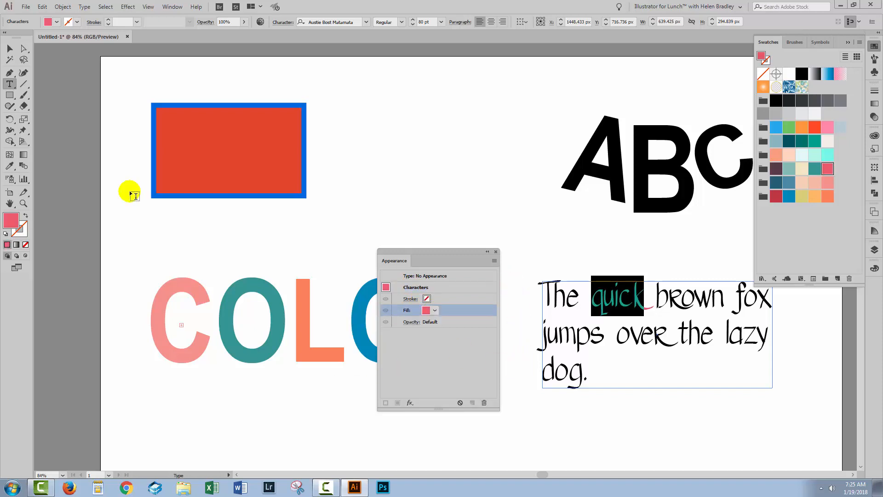
left_click(10, 48)
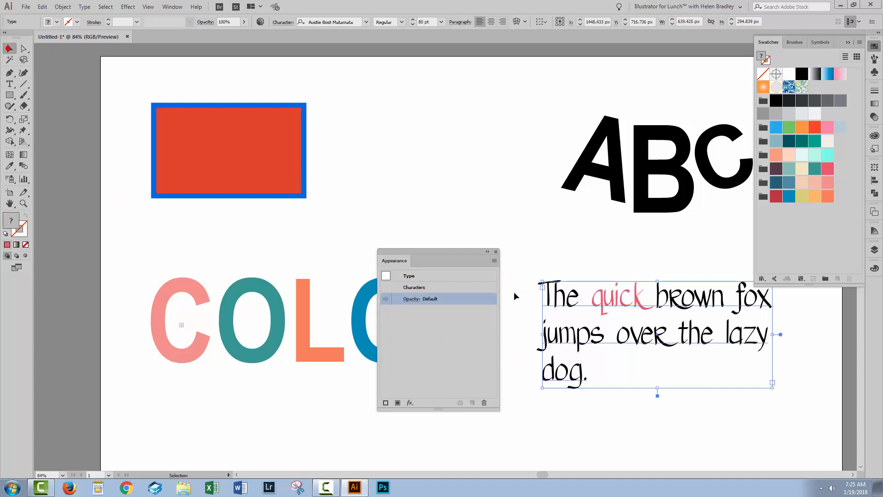
left_click(531, 326)
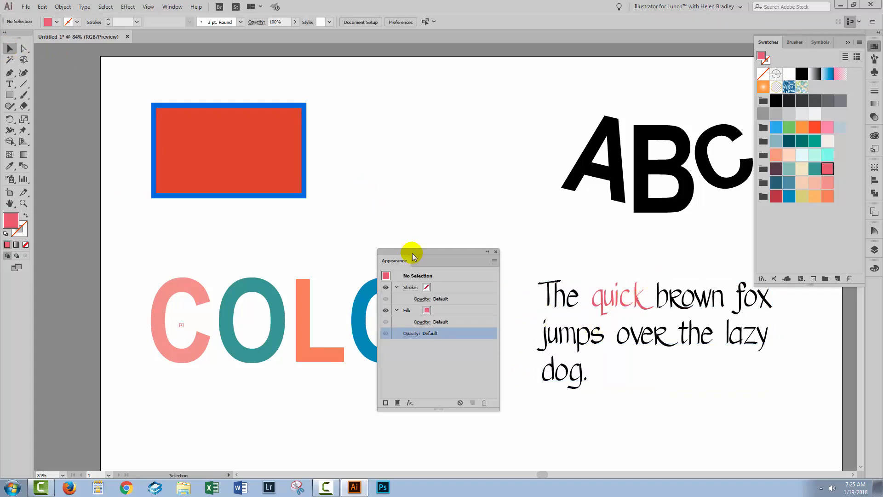
Scale the COLOR text down to about 175 pt and move it between the rectangle and the ABC letters
left_click_drag(412, 253, 570, 288)
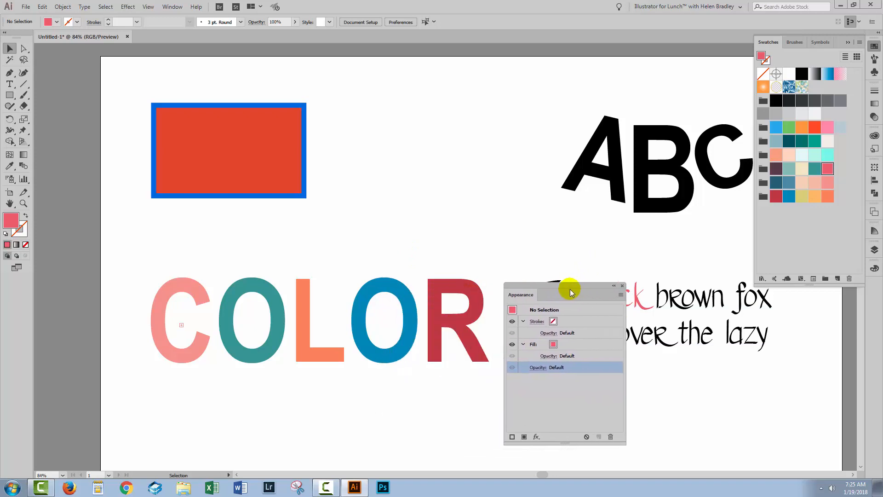
left_click(403, 351)
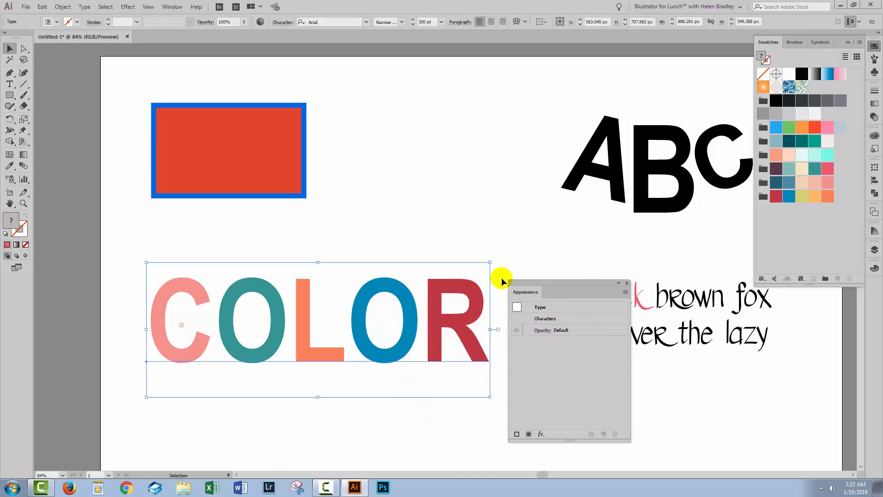
left_click_drag(490, 263, 351, 341)
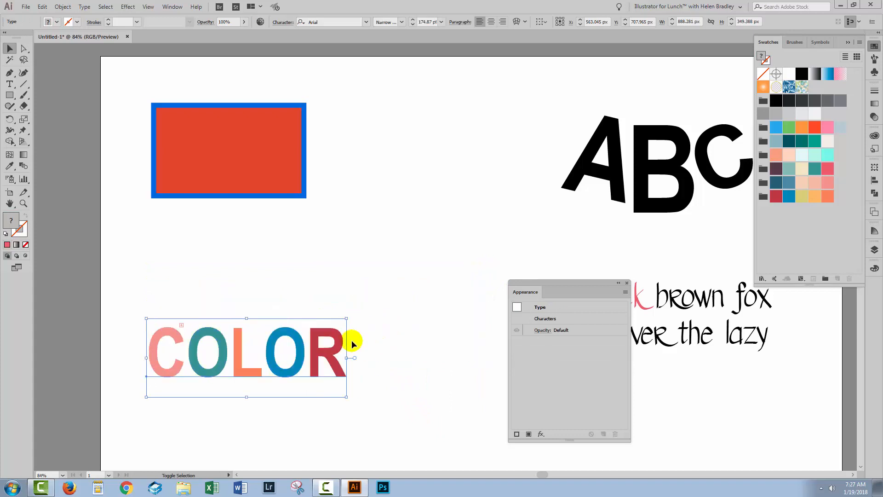
left_click_drag(293, 371, 496, 157)
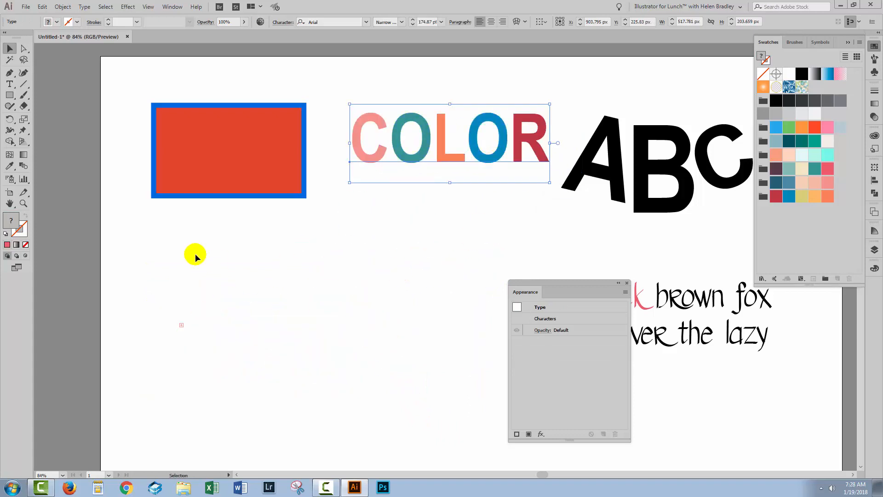
Add the point text DREAM at 300 pt in the empty area below the rectangle
left_click(8, 83)
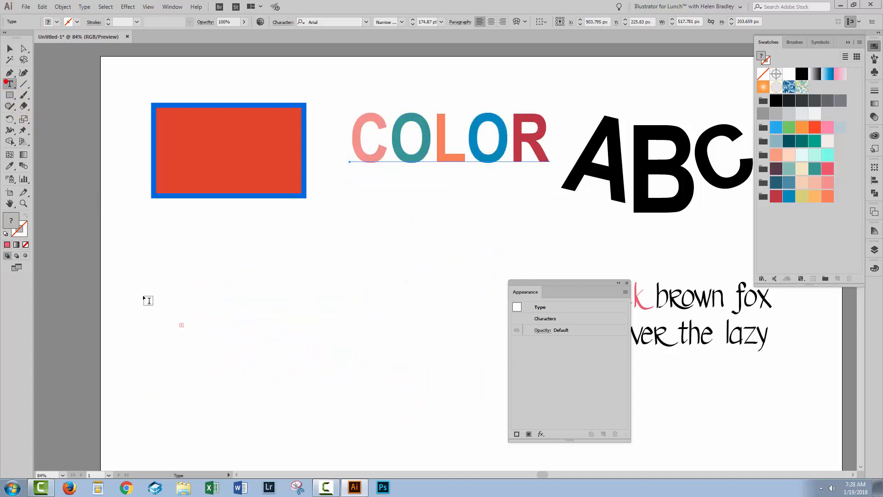
left_click(186, 347)
type("DREAM")
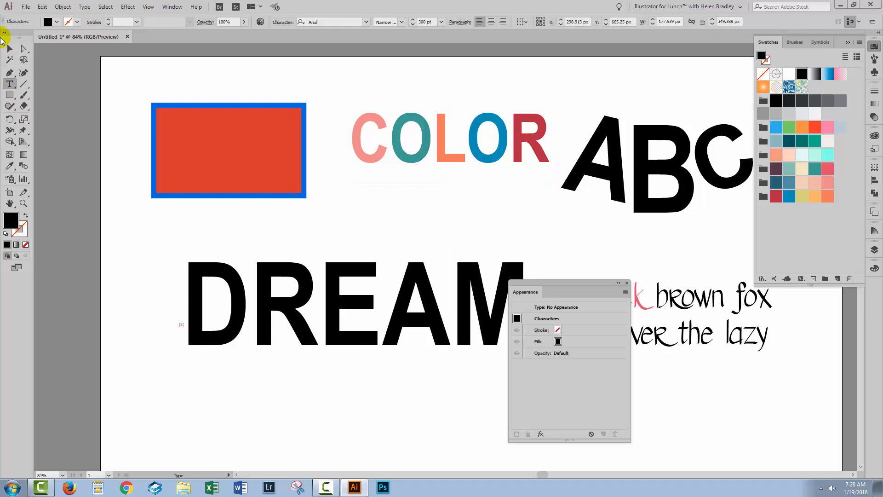
left_click(9, 48)
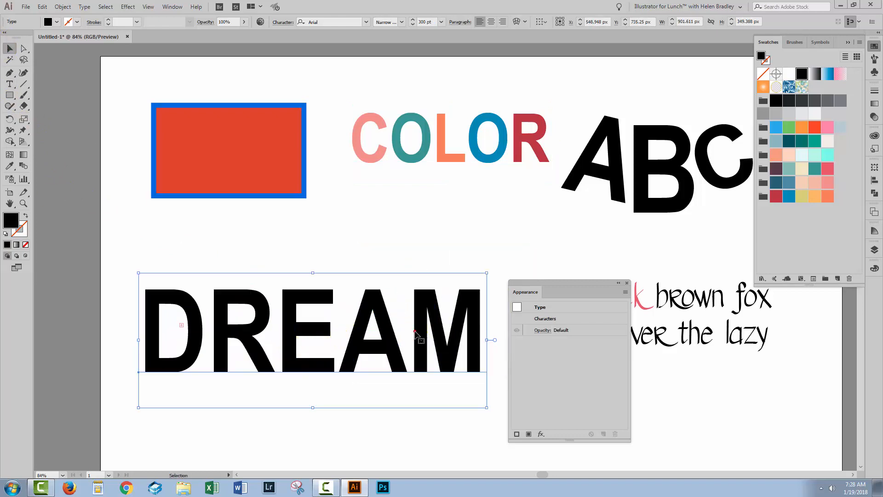
Give the DREAM text a blue fill (#0089bd) and an orange stroke
left_click(18, 229)
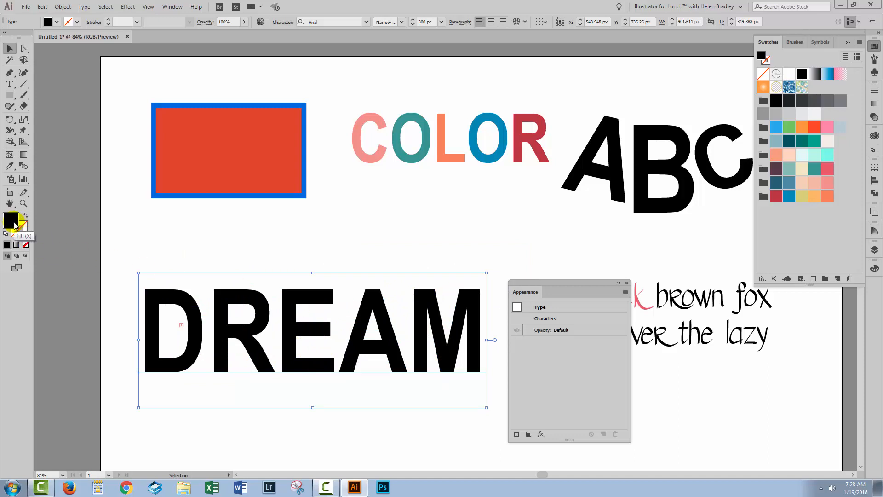
left_click(789, 197)
left_click(10, 220)
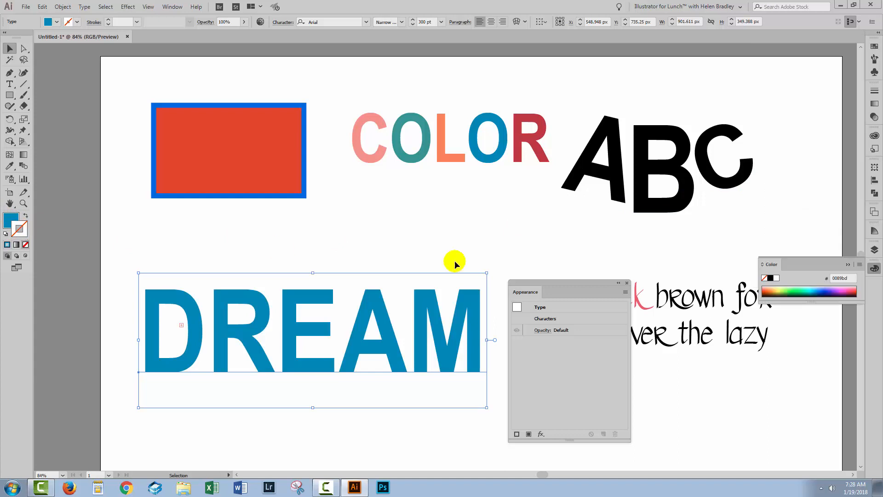
left_click(874, 46)
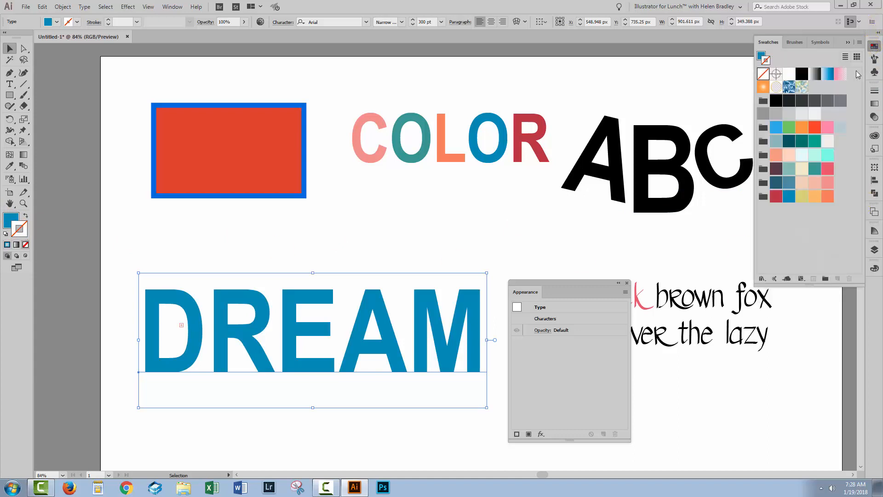
left_click(828, 196)
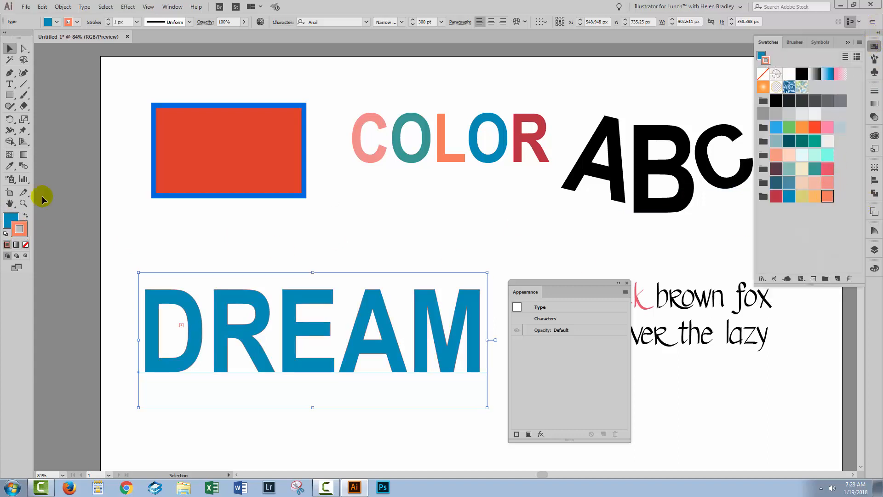
Increase the stroke weight of the DREAM text to 16 px
left_click(108, 20)
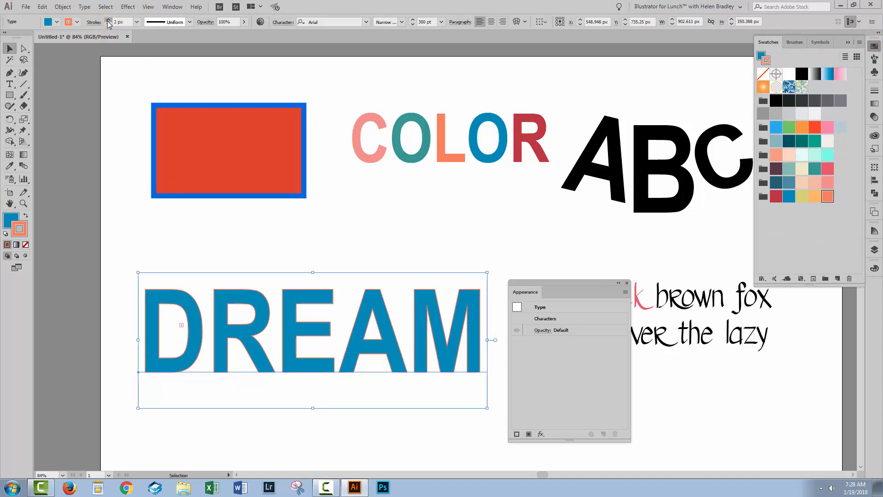
left_click(108, 20)
left_click(109, 20)
left_click(109, 20)
left_click(108, 20)
left_click(108, 19)
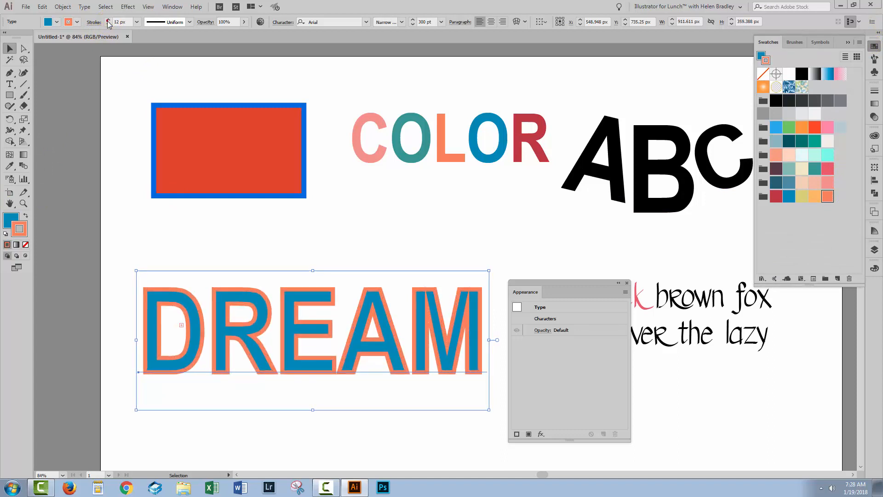
left_click(109, 20)
left_click(108, 19)
left_click(109, 20)
left_click(109, 20)
Change the DREAM text's font to Atlantis Found Regular and scale it down to about 219 pt
left_click(366, 22)
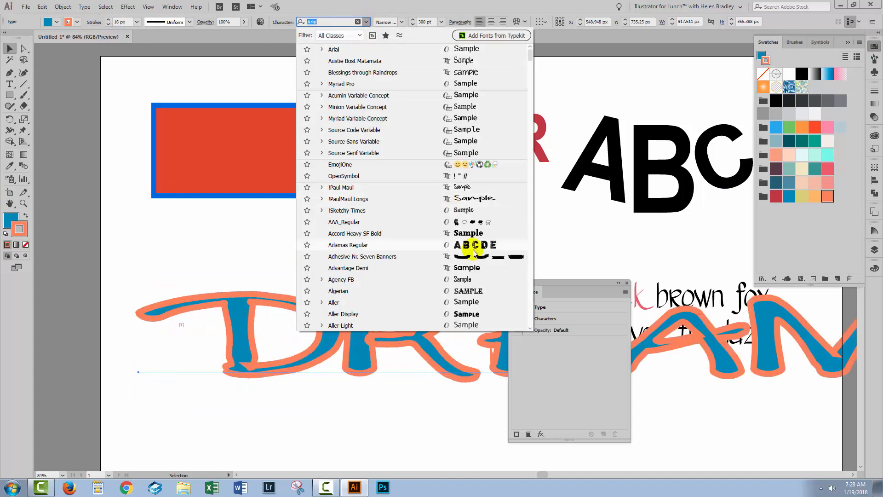
scroll(472, 359, "down", 2)
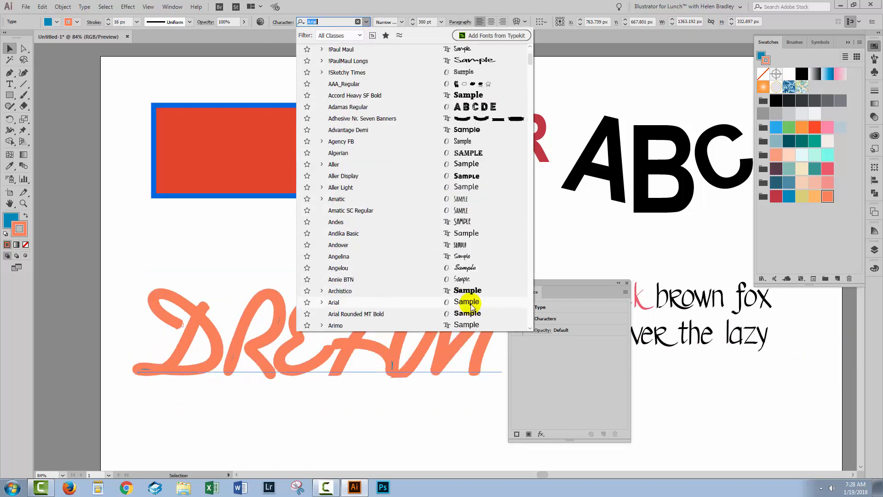
scroll(472, 304, "down", 2)
left_click(467, 313)
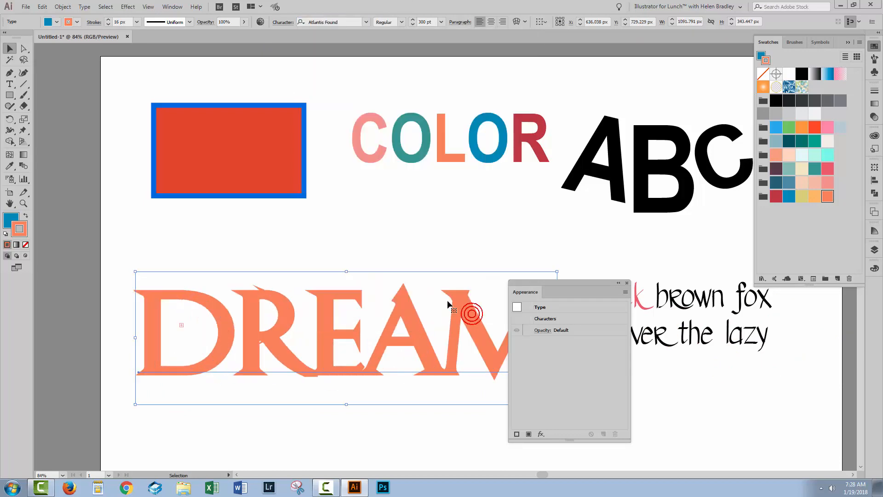
left_click_drag(528, 287, 490, 305)
left_click_drag(599, 295, 500, 308)
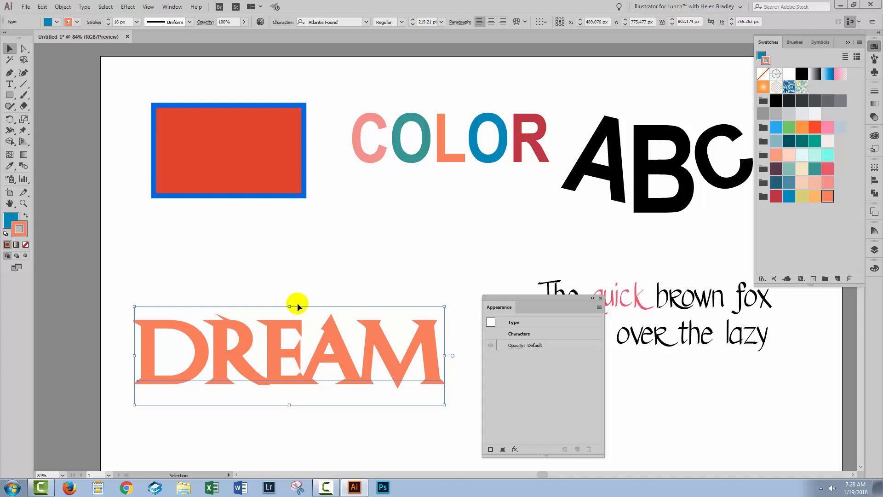
Set the DREAM text's stroke and fill to none, check its character-level attributes and return to the type-level appearance
left_click(25, 246)
left_click(11, 220)
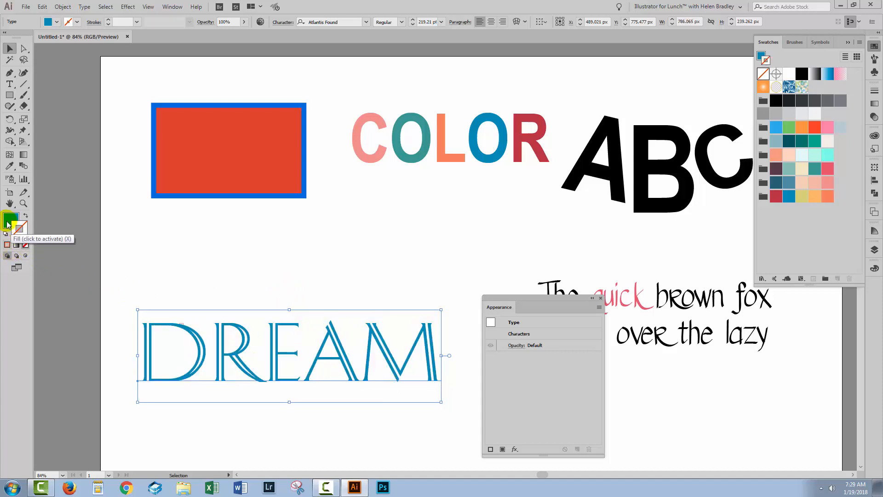
left_click(25, 245)
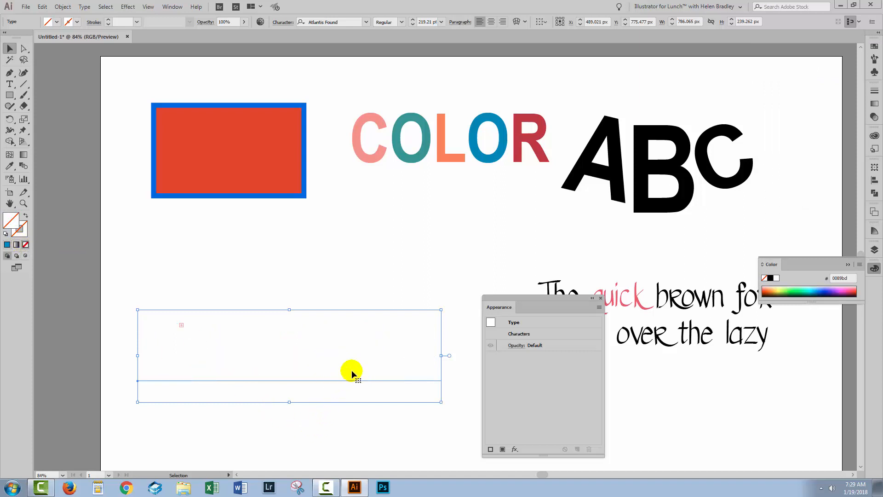
double_click(517, 334)
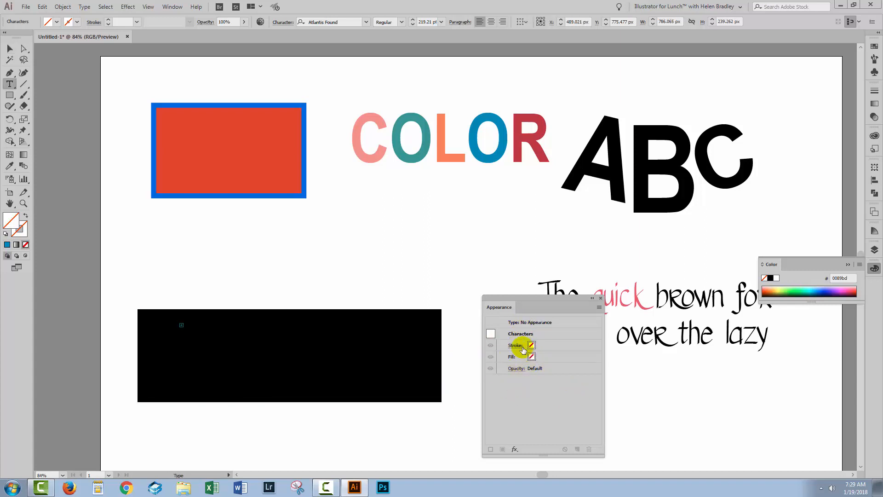
left_click(513, 322)
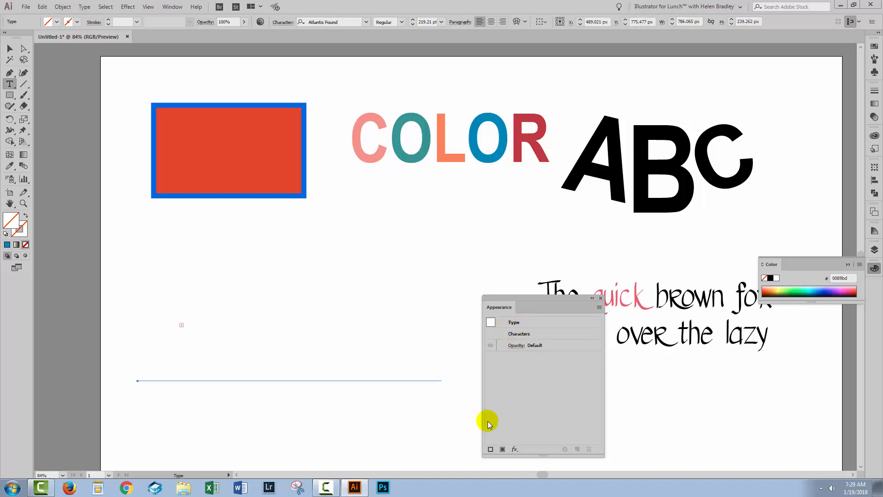
Add a type-level stroke to the DREAM text in orange with a weight of 9 px
left_click(489, 448)
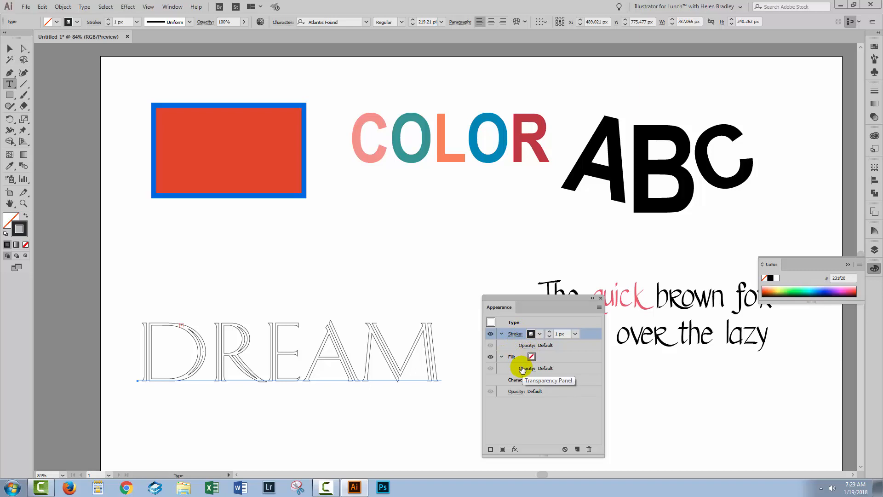
left_click(540, 335)
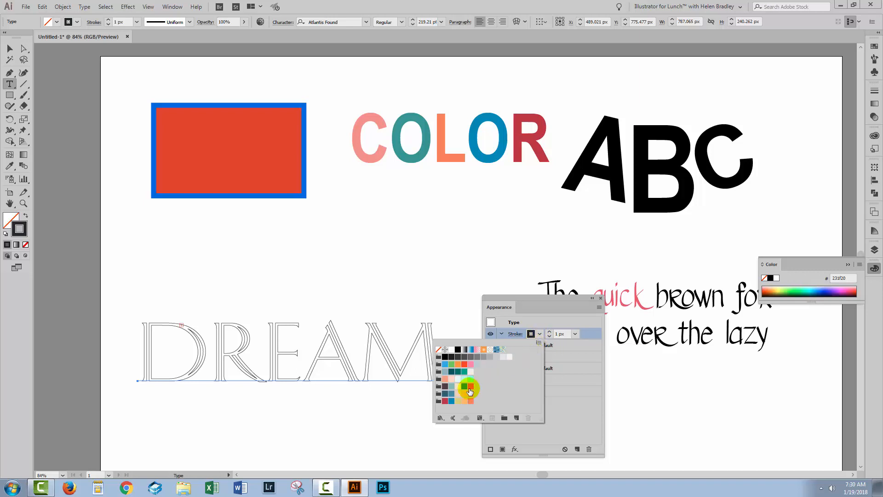
left_click(471, 402)
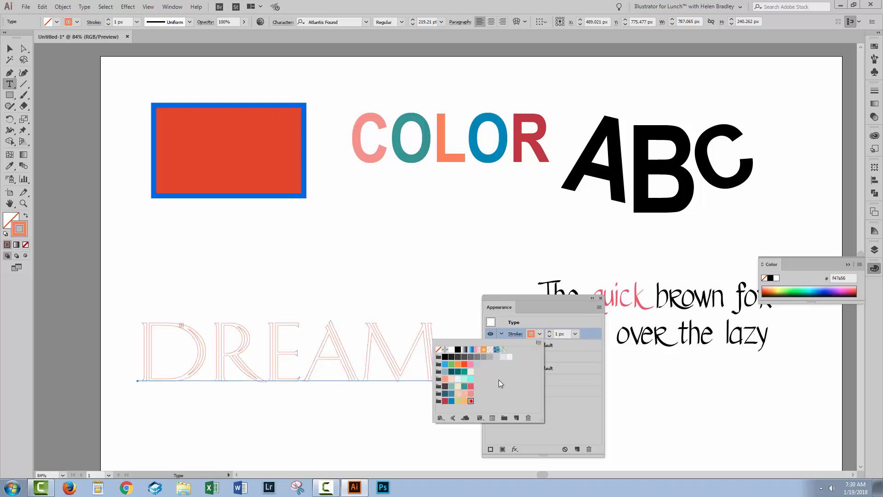
left_click(549, 334)
left_click(549, 331)
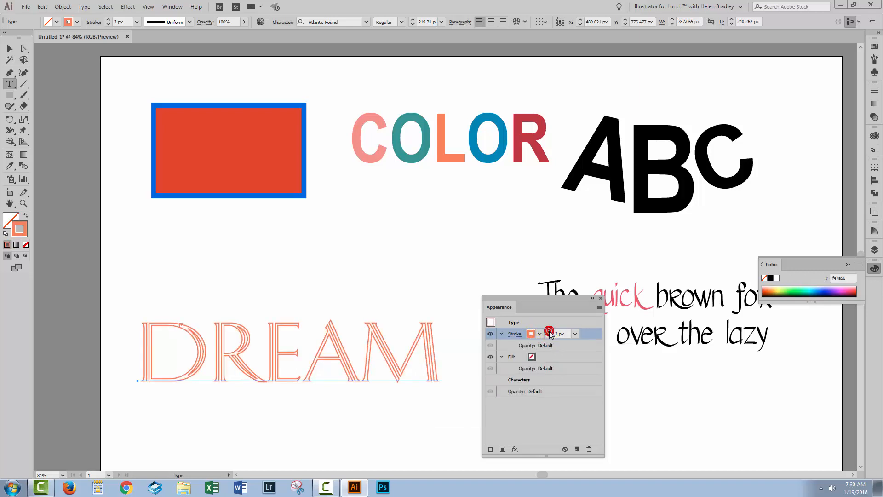
Set the DREAM text's type-level fill to the muted blue from the lower swatch groups
left_click(538, 358)
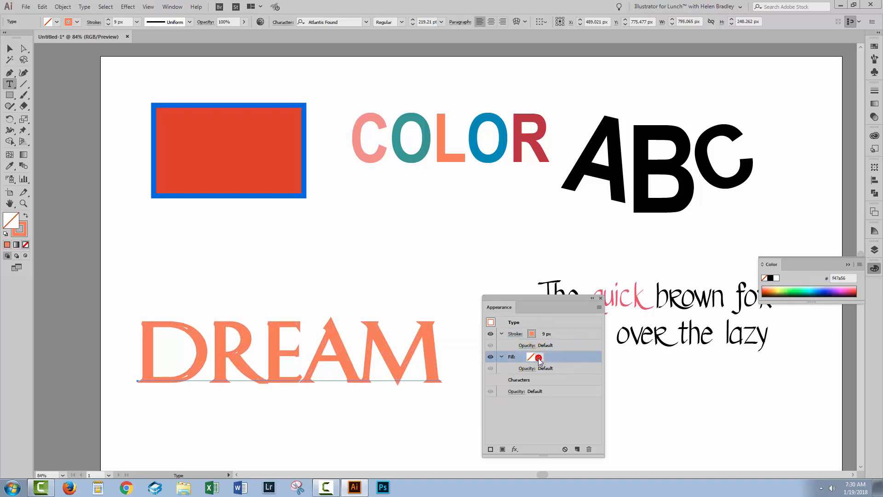
left_click(539, 357)
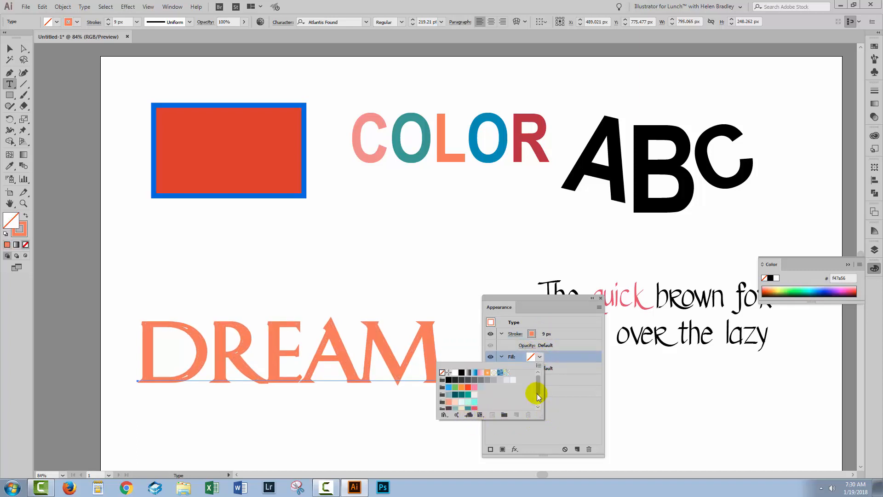
scroll(536, 390, "down", 2)
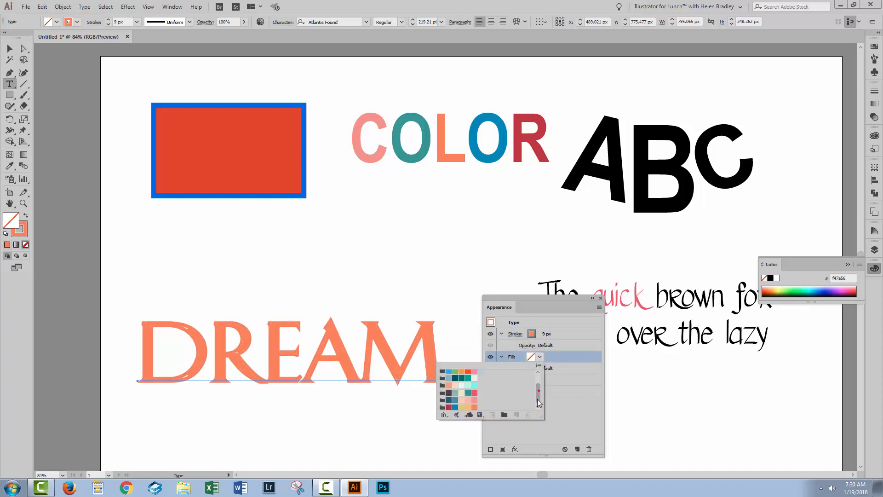
left_click(455, 400)
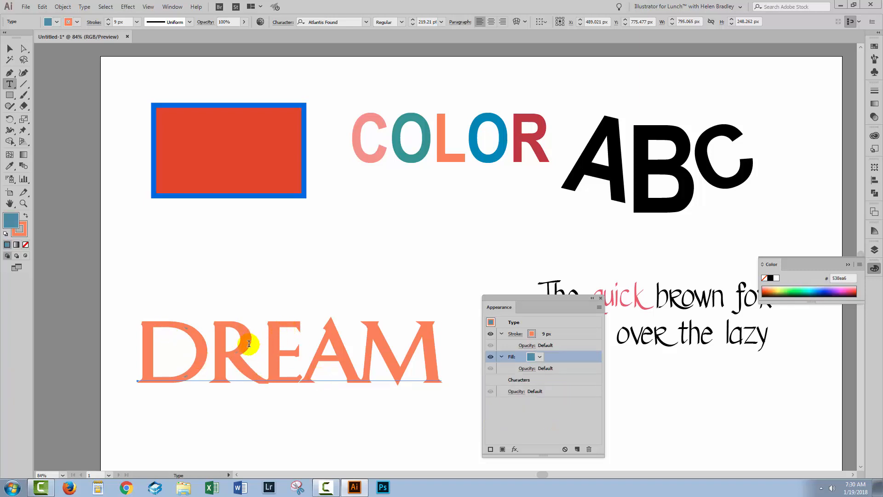
Increase the weight of the DREAM text's type-level stroke to 29 px
left_click(544, 336)
left_click(549, 331)
left_click(549, 331)
left_click(549, 331)
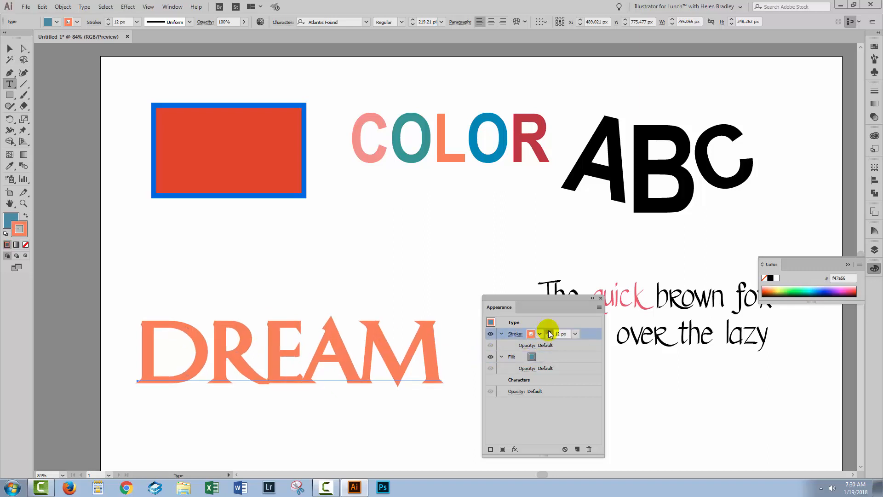
left_click(549, 332)
left_click(549, 332)
left_click(549, 332)
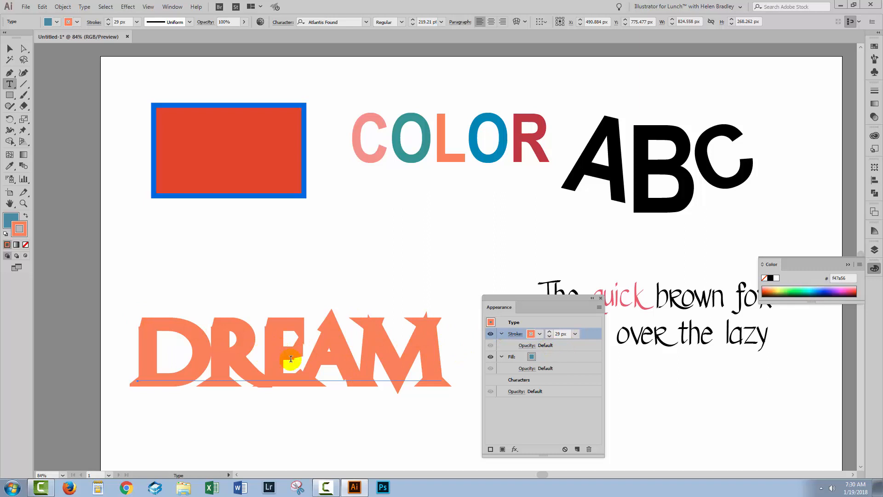
Move the DREAM text's stroke below its fill in the appearance order, and switch the stroke's visibility off and back on
left_click(594, 338)
left_click_drag(595, 338, 591, 373)
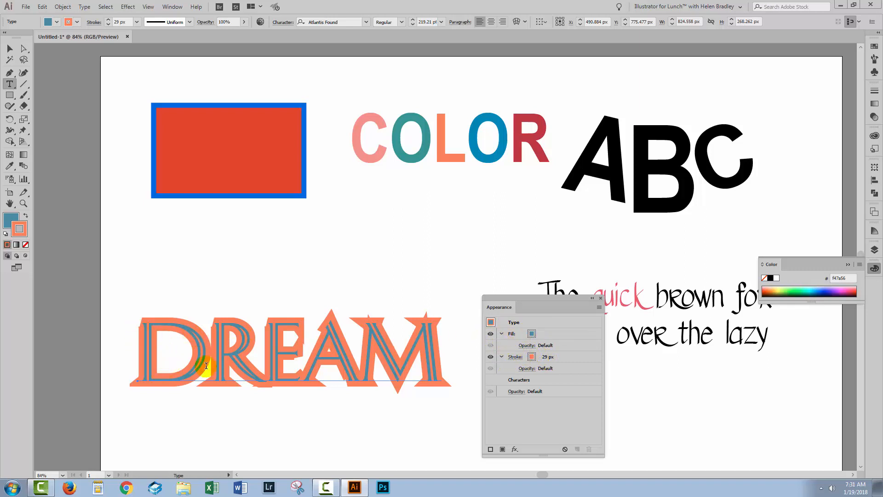
left_click(491, 358)
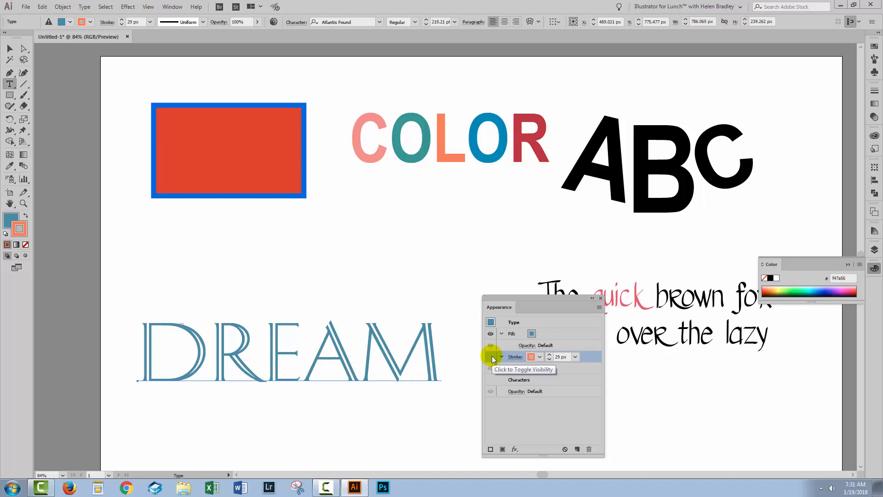
left_click(490, 357)
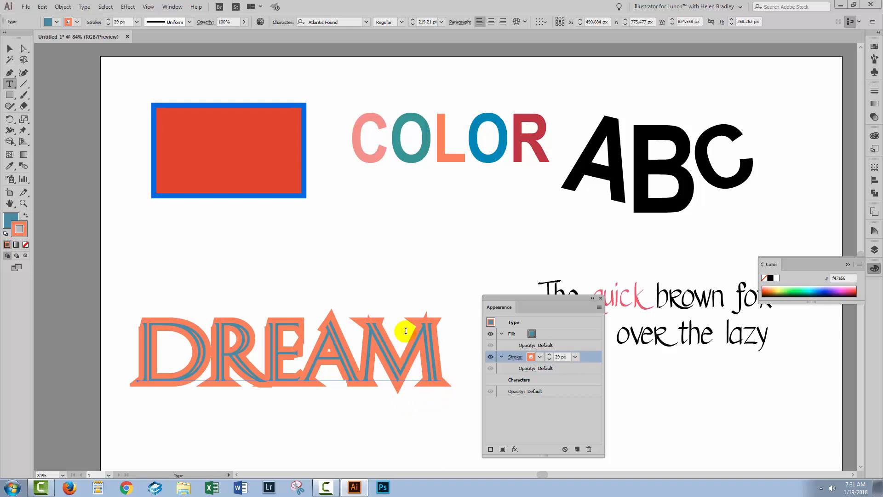
Try a round corner join on the DREAM text's stroke, settle on a bevel join and deselect the text
left_click(514, 357)
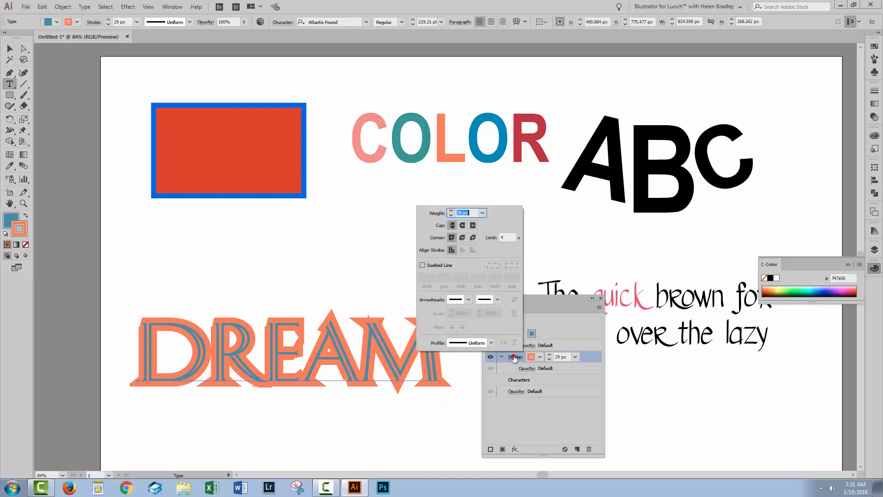
left_click(462, 238)
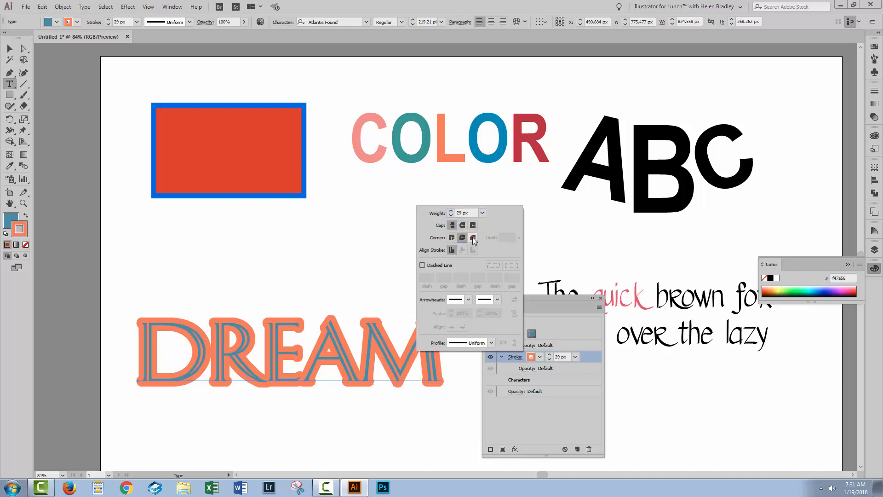
left_click(472, 238)
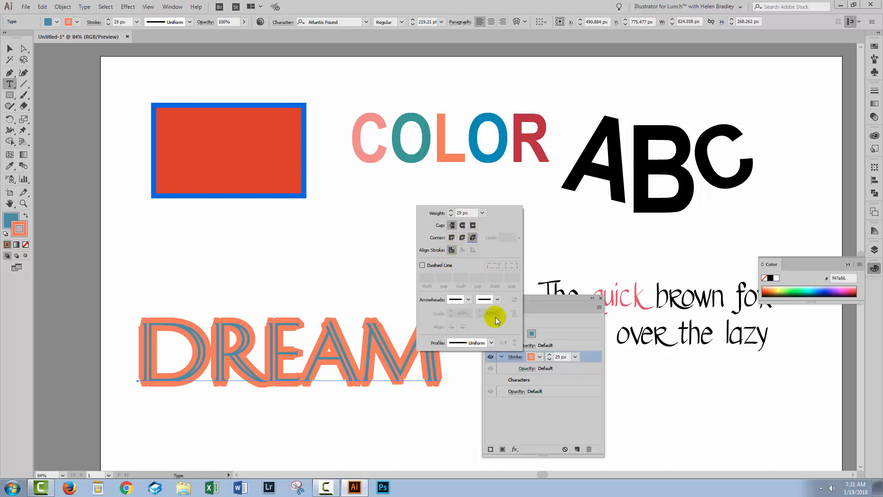
left_click(532, 426)
key("Escape")
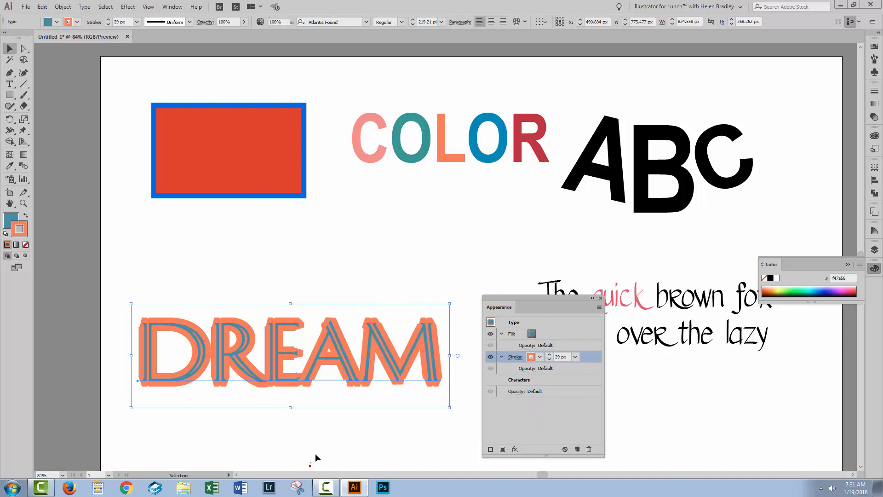
left_click(315, 453)
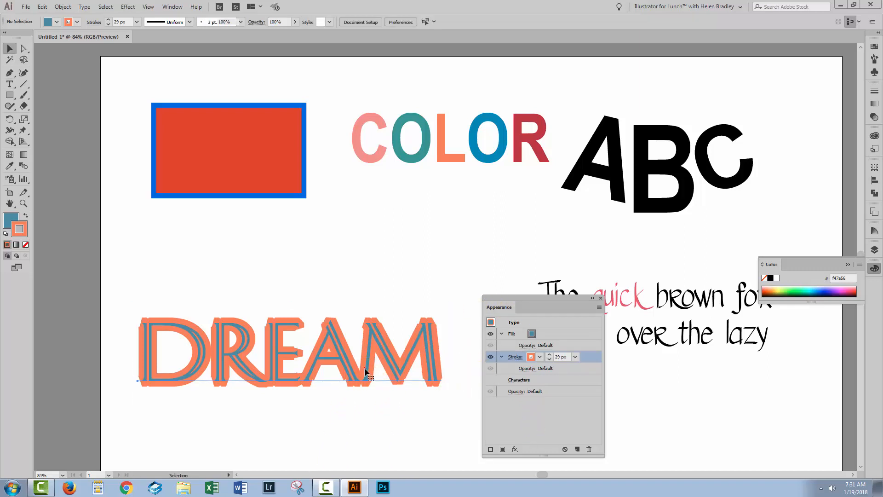
Select the DREAM text, check its character-level fill and stroke, and return to the type-level appearance
left_click(367, 369)
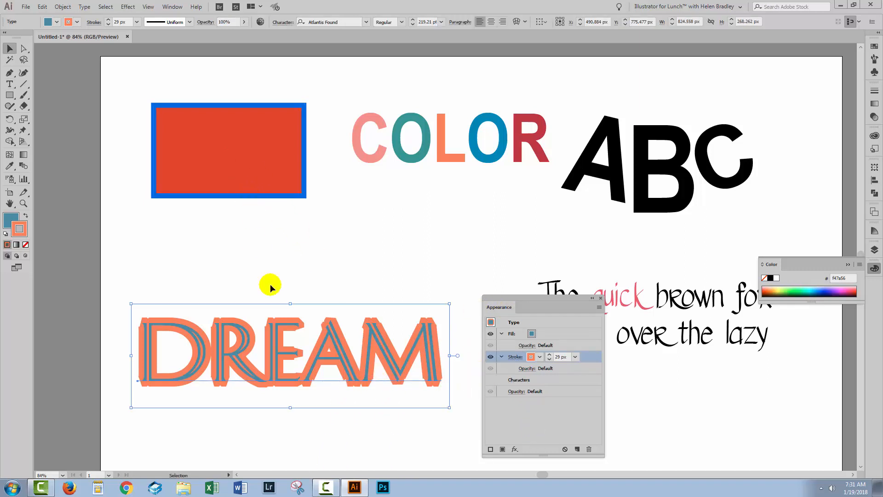
left_click(515, 380)
double_click(515, 380)
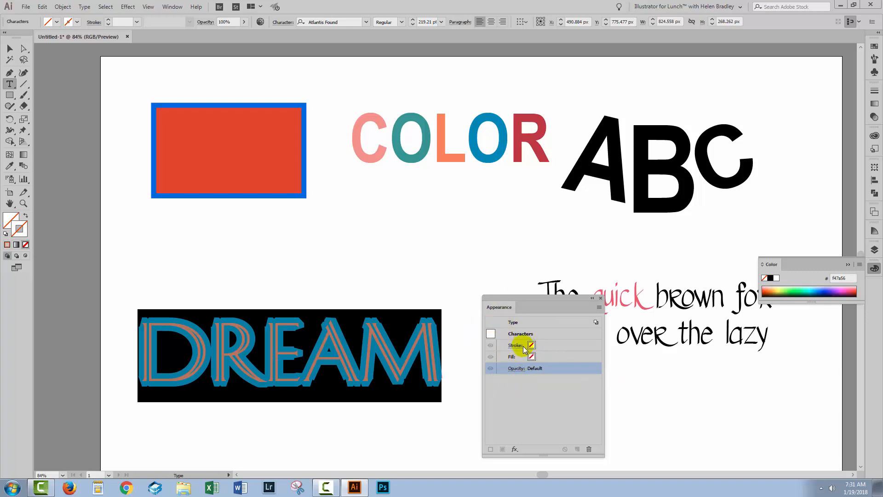
left_click(513, 323)
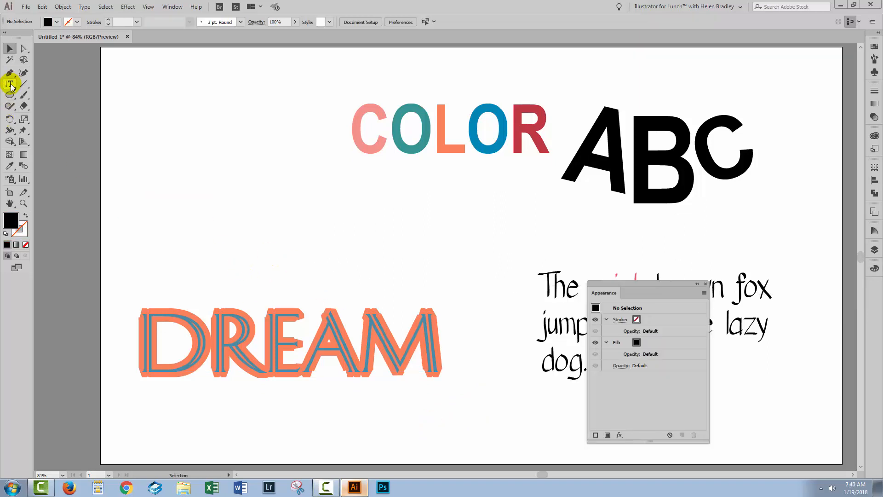
Add the word CINEMA as 90 pt vertical type in the artboard's upper-left area
left_click_drag(10, 84, 52, 117)
left_click(161, 75)
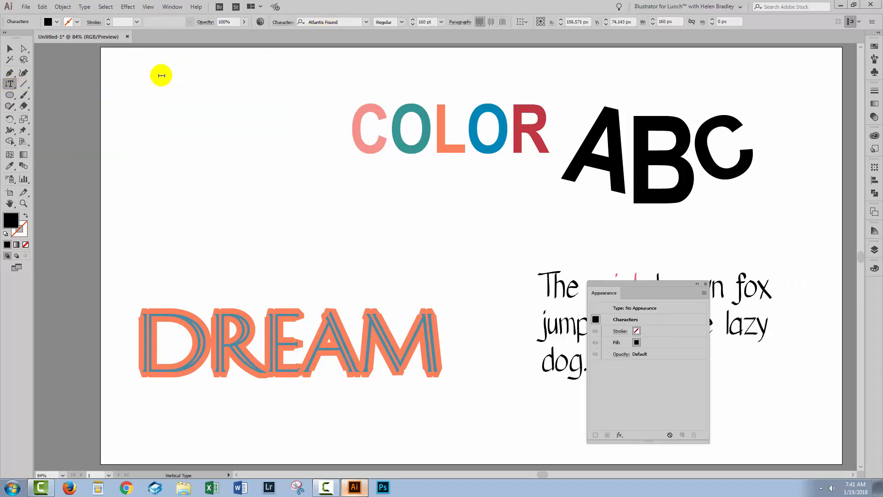
left_click(422, 21)
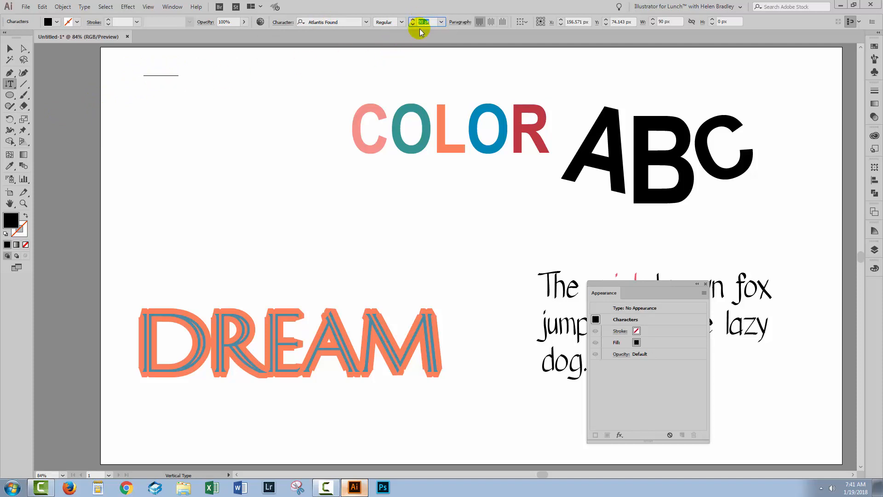
key("Return")
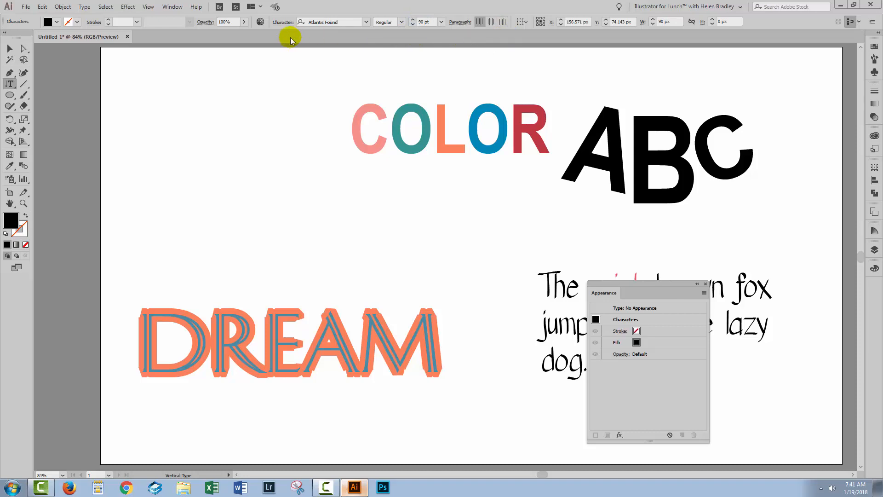
type("C")
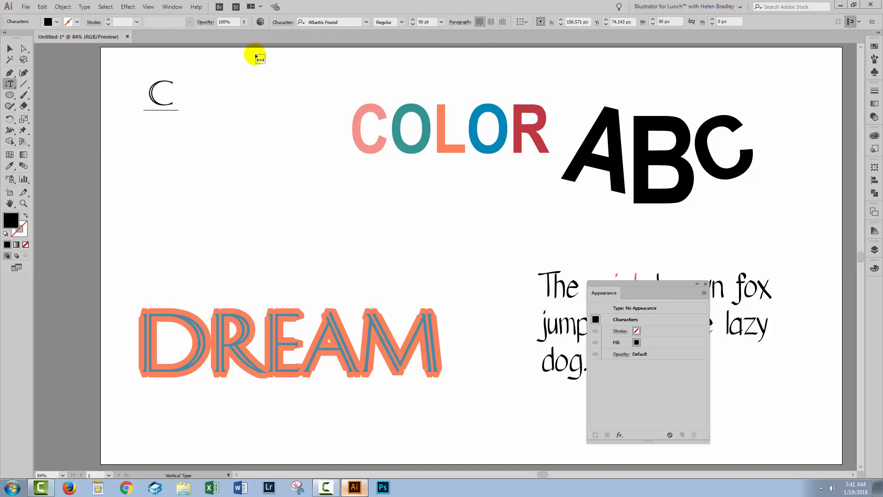
type("INEMA")
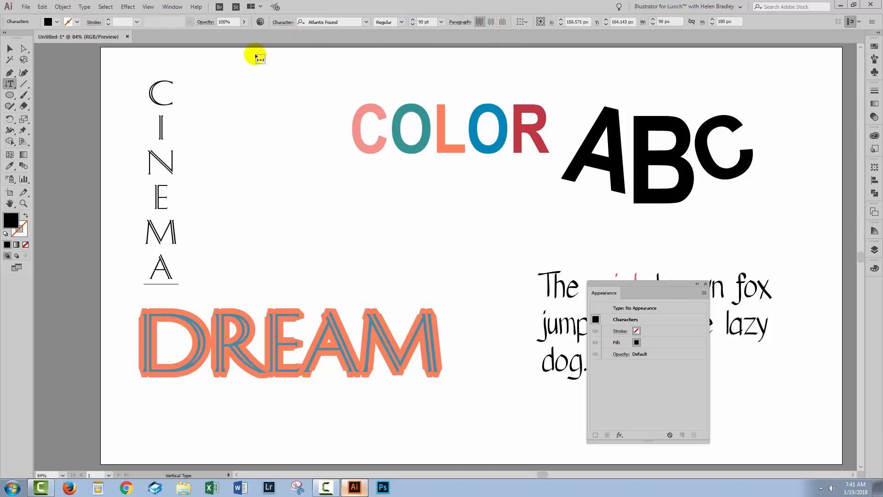
Change the CINEMA text's font to Aller Display and move it between DREAM and the fox paragraph
left_click(10, 49)
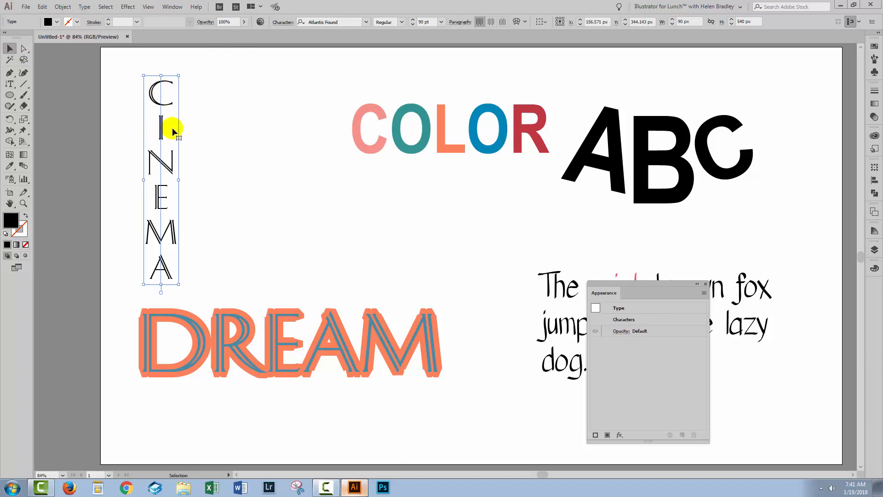
left_click(366, 23)
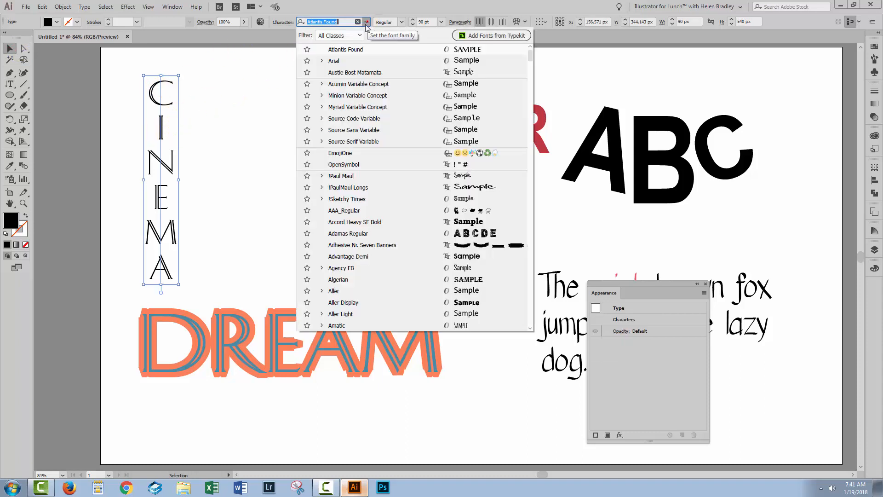
left_click(480, 305)
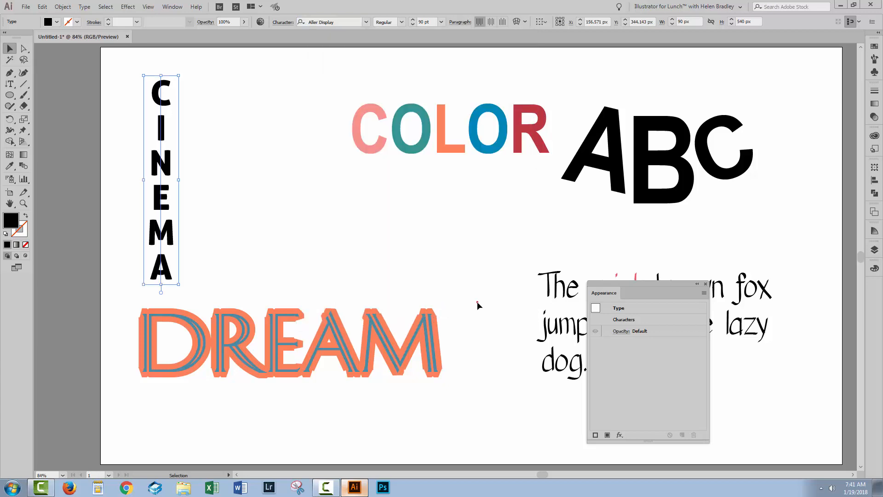
left_click(214, 197)
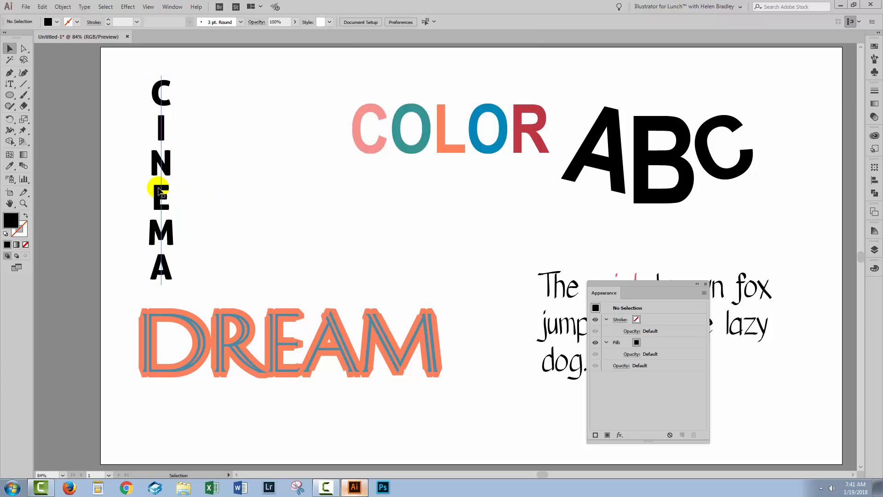
left_click_drag(159, 191, 299, 228)
left_click_drag(288, 251, 495, 346)
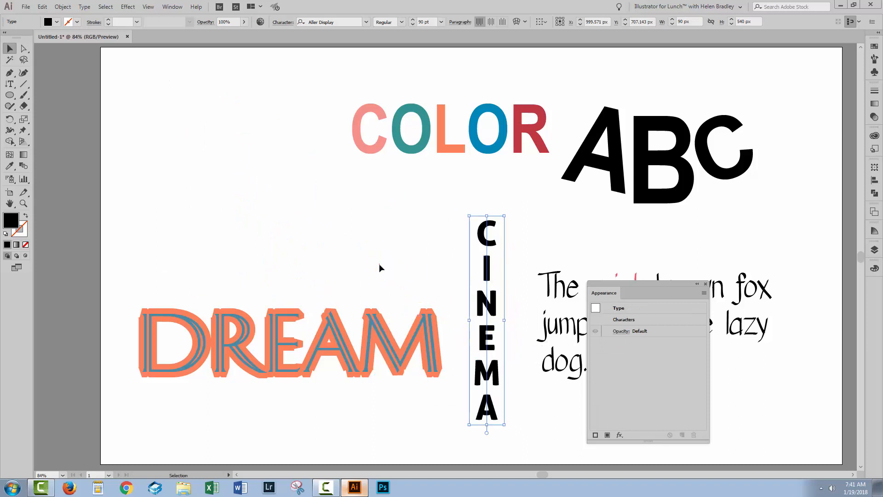
left_click(378, 263)
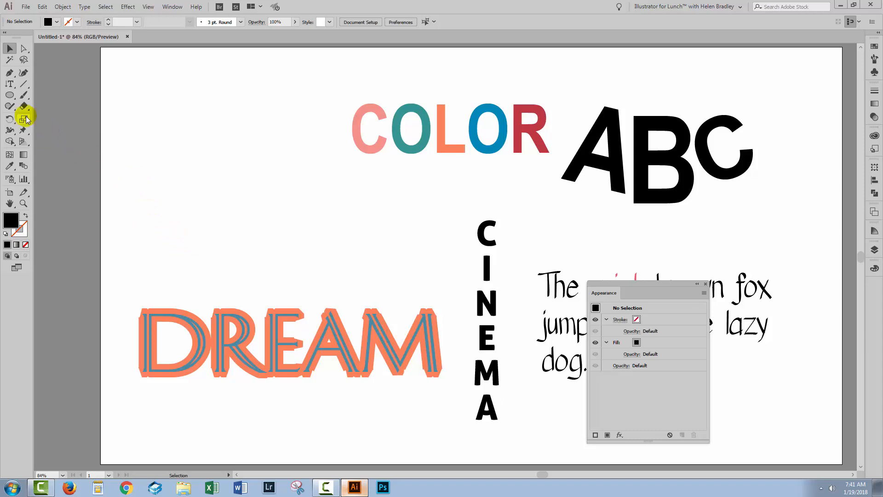
Draw a black circle about 466 px in diameter and position it above DREAM, beside the word COLOR
left_click(10, 96)
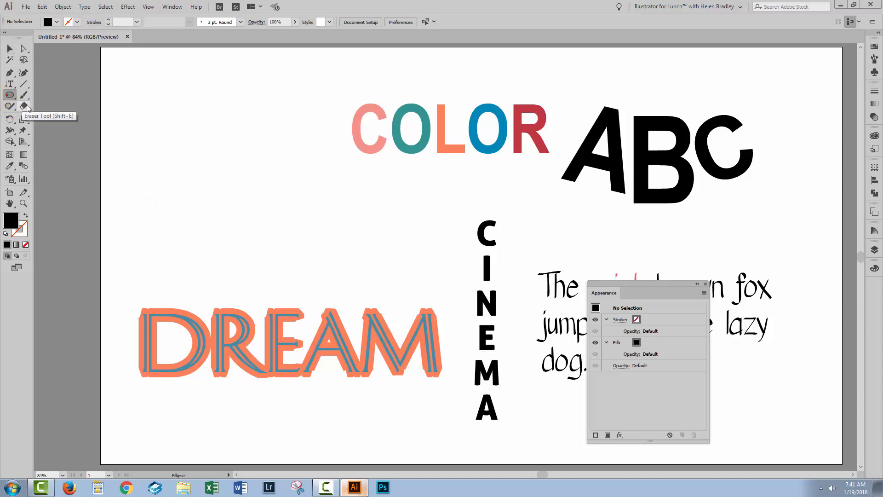
left_click_drag(123, 115, 301, 262)
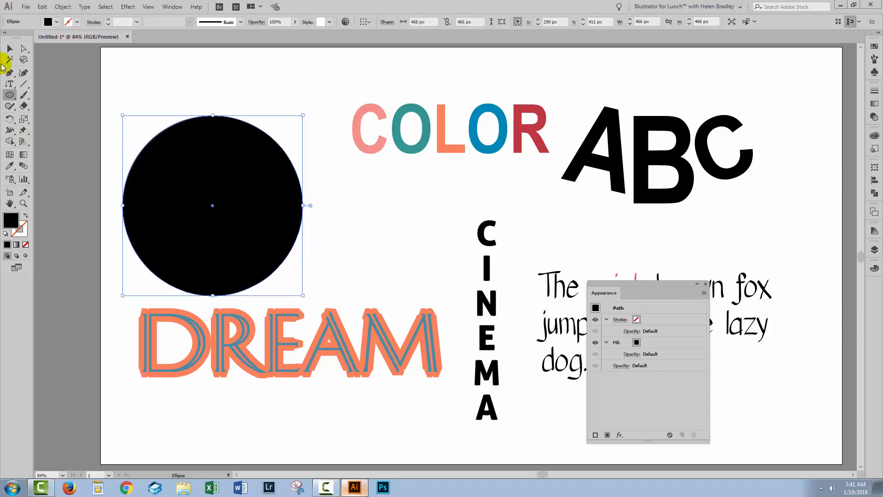
left_click(10, 50)
left_click_drag(232, 221, 261, 203)
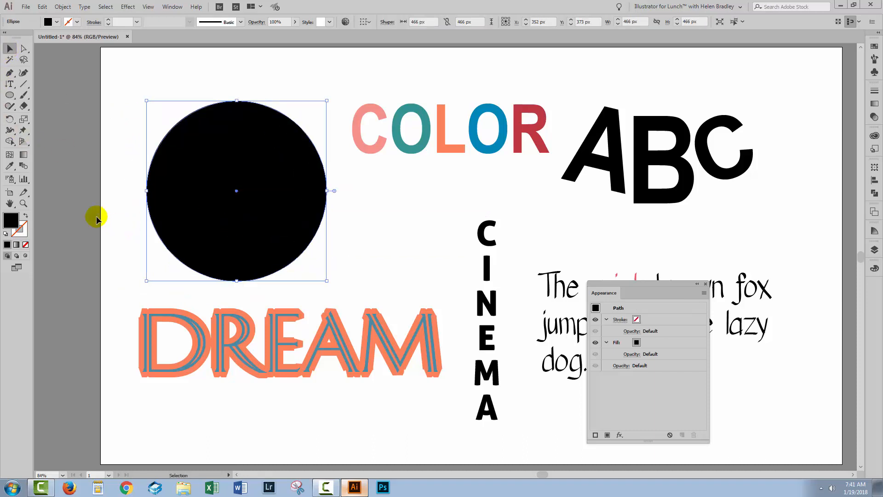
Swap the circle's fill and stroke, and place 50 pt type reading "The quick brown fox jumps over the lazy dog" along its path
left_click(26, 216)
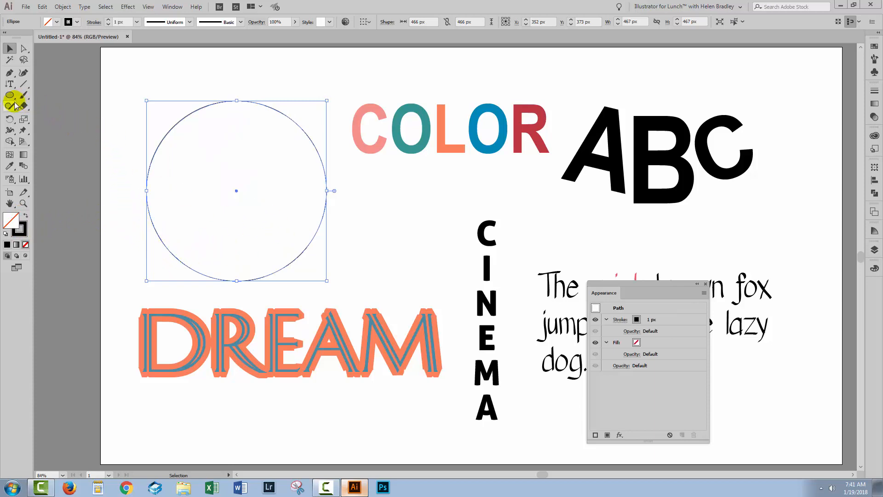
left_click(9, 84)
left_click_drag(9, 84, 44, 106)
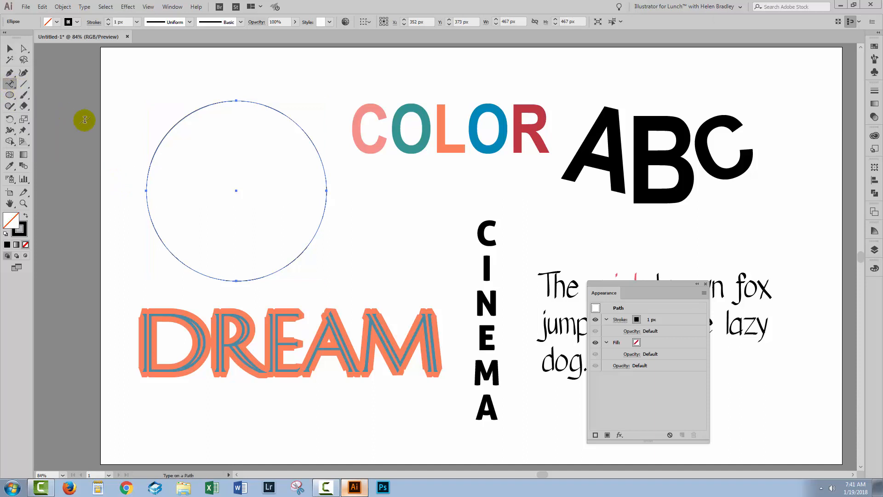
left_click(172, 126)
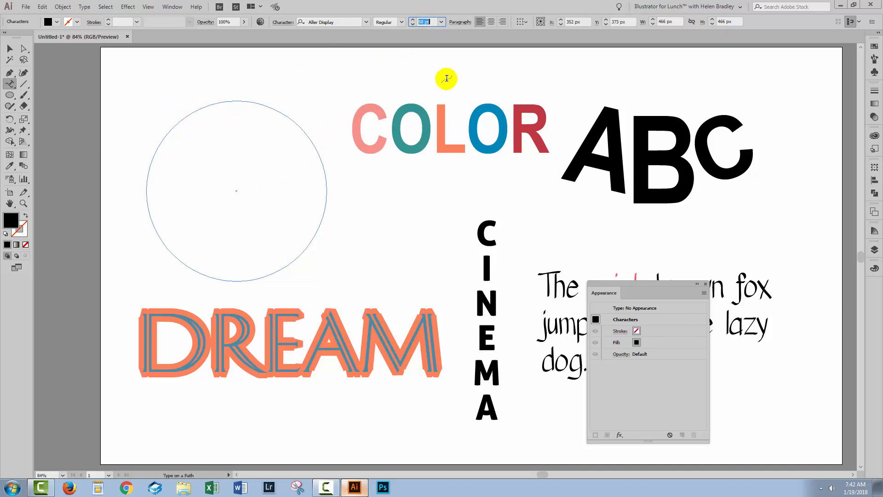
left_click(457, 41)
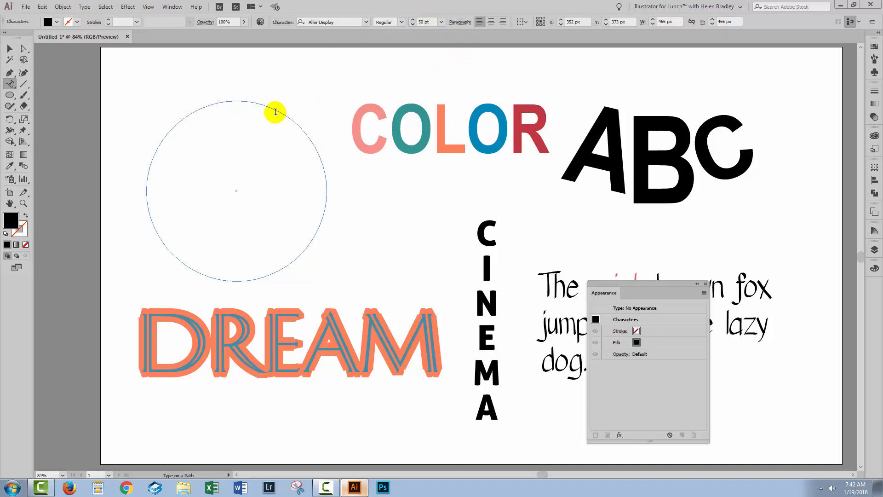
type("The quick brown fox")
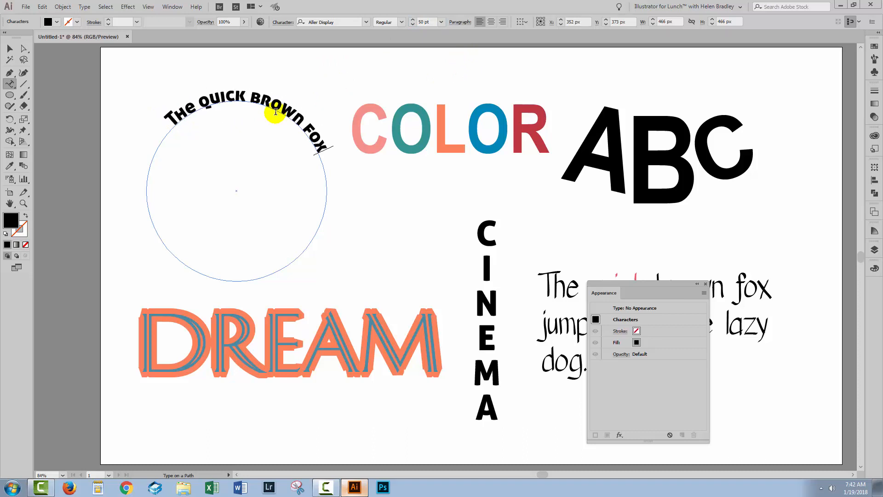
type(" jumps over the lazy dog")
left_click(10, 48)
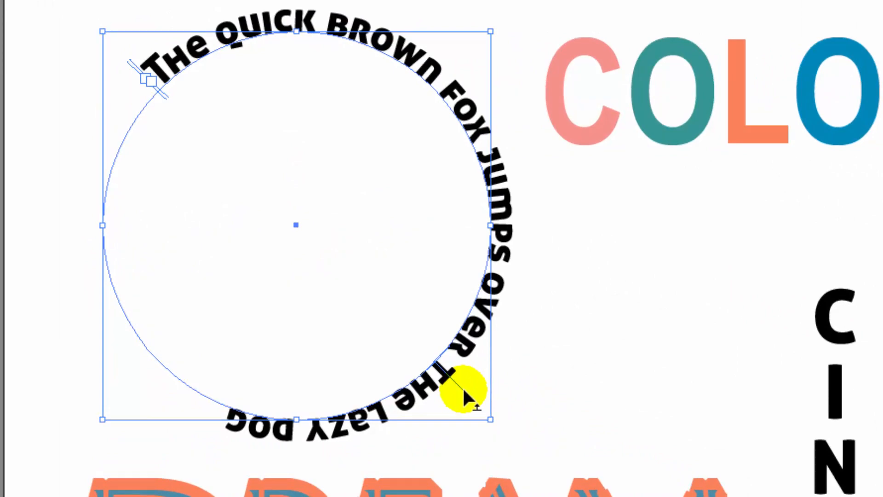
Flip the path text to the inside of the circle and slide its start bracket around to the circle's right side
left_click_drag(462, 386, 191, 241)
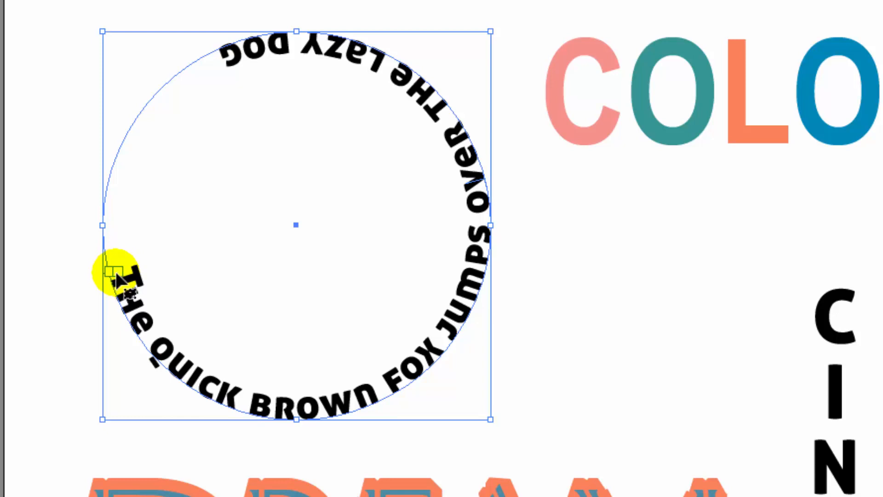
mouse_move(115, 275)
left_mouse_down()
mouse_move(134, 237)
mouse_move(122, 297)
mouse_move(115, 262)
mouse_move(108, 276)
mouse_move(138, 292)
mouse_move(117, 272)
left_mouse_up()
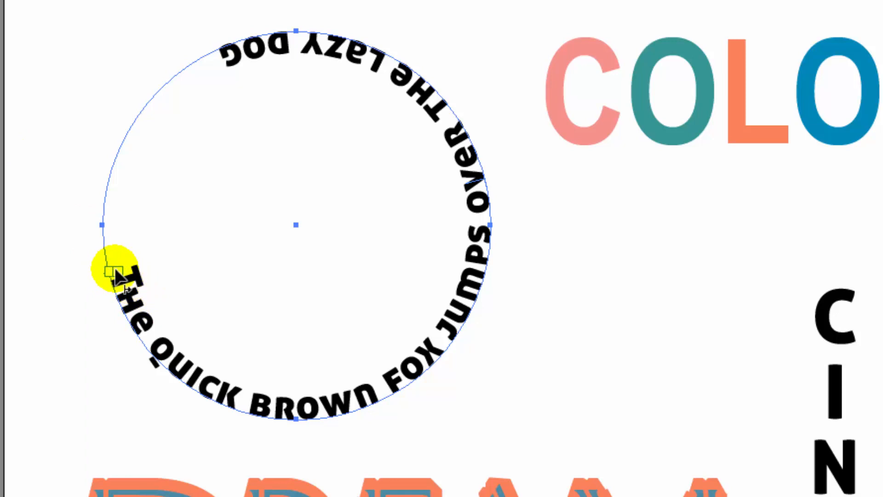
left_click_drag(115, 269, 479, 229)
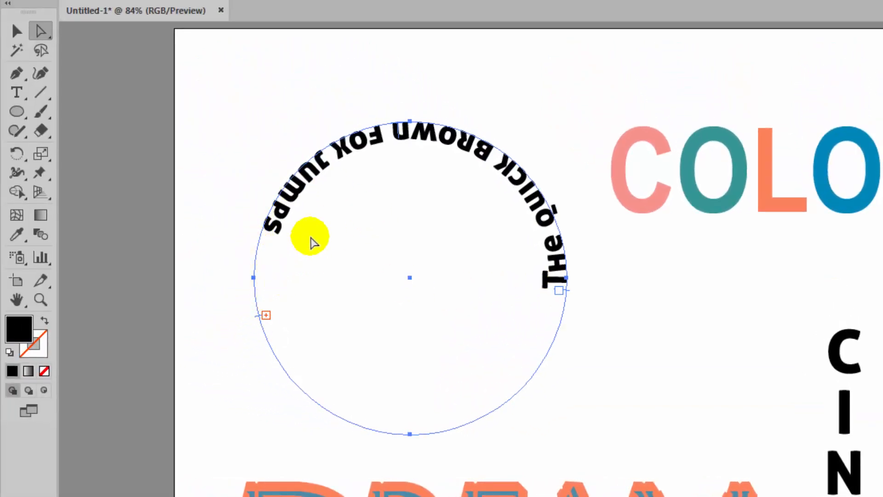
left_click(17, 30)
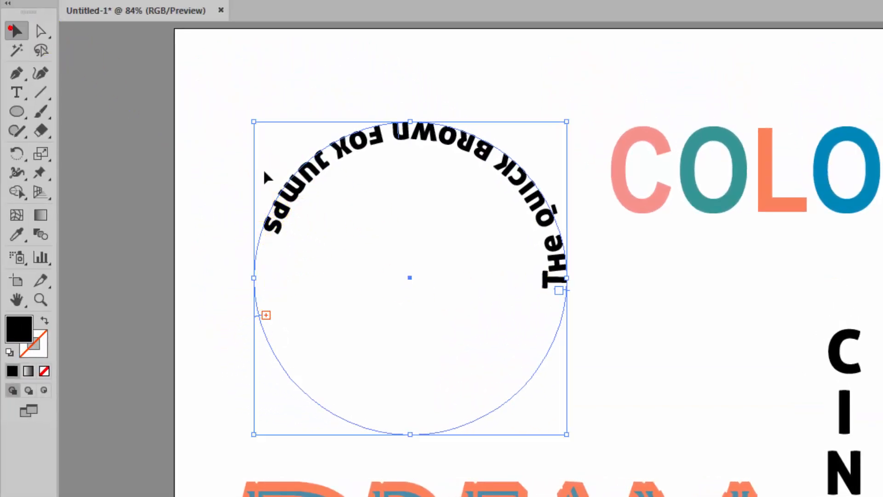
left_click(290, 147)
left_click_drag(211, 152, 347, 253)
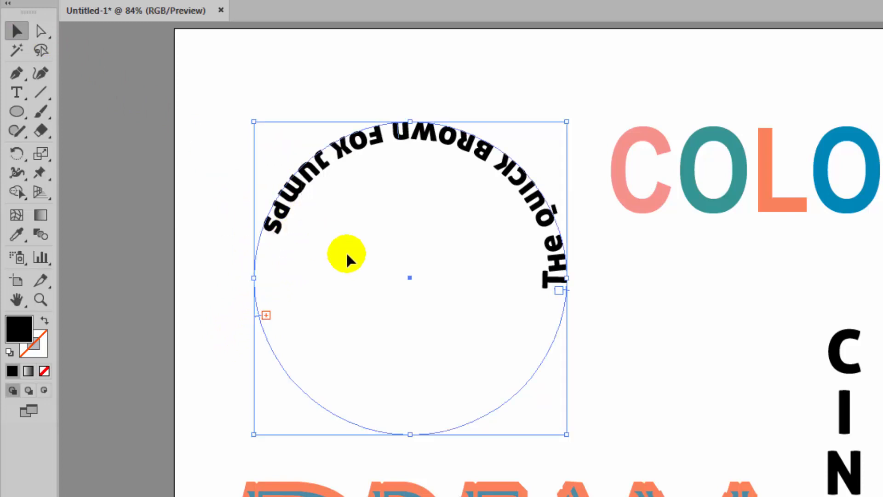
Reposition the path text's end and start brackets on the circle's lower-right arc to fit the whole sentence, and reselect the text
left_click(41, 30)
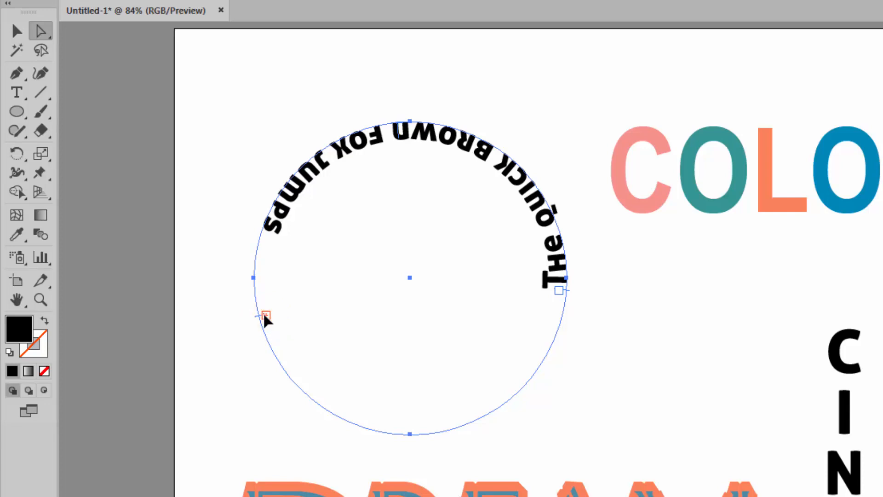
left_click_drag(265, 317, 467, 438)
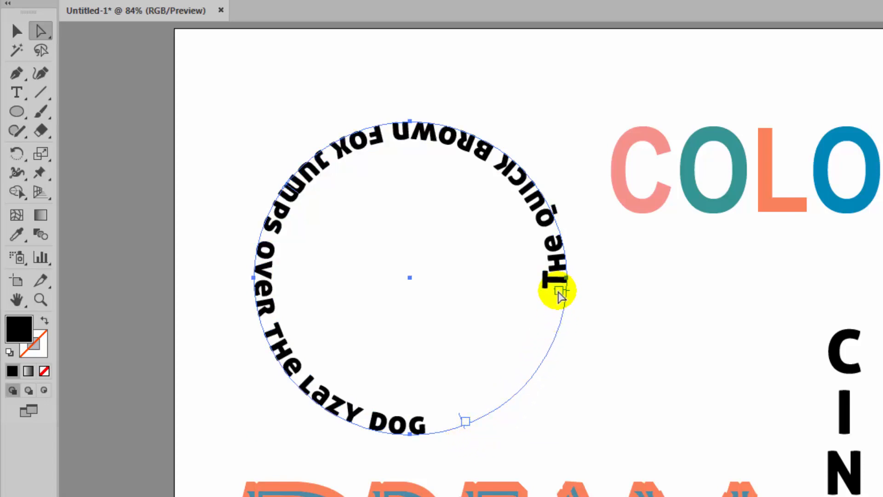
left_click_drag(559, 289, 506, 392)
left_click(13, 28)
left_click(244, 170)
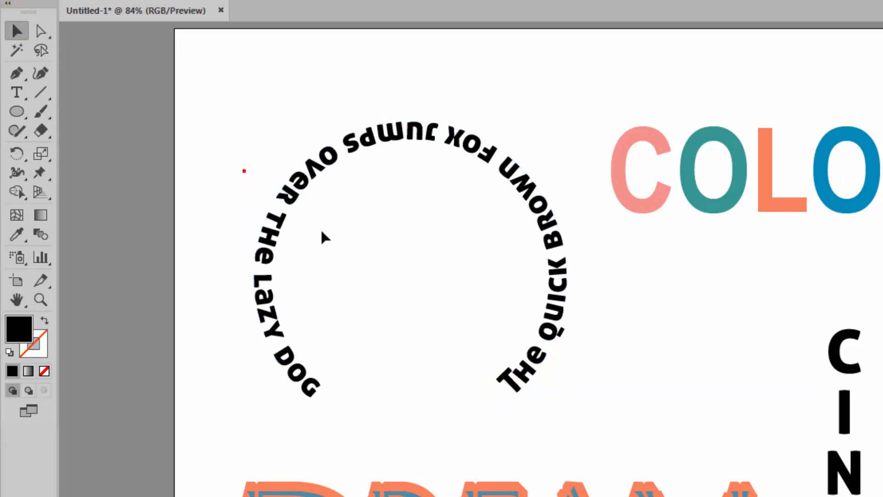
left_click_drag(562, 394, 370, 280)
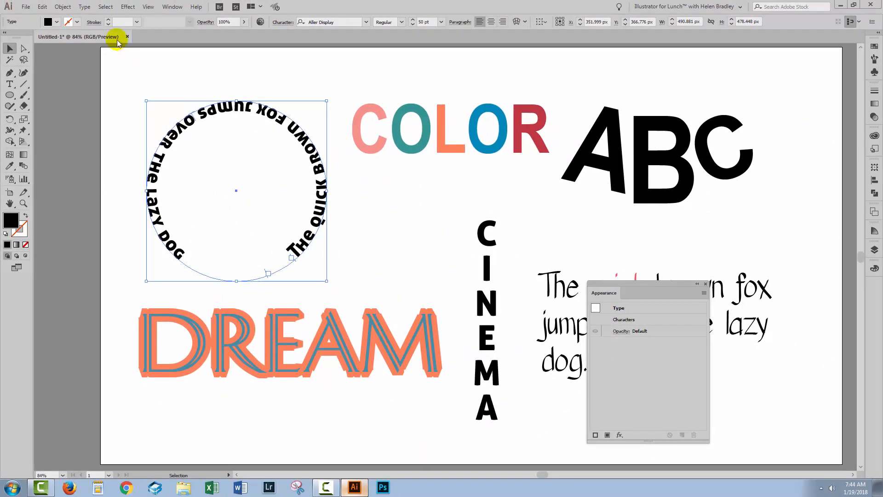
Open the Type on a Path options for the circle text and preview the Skew effect
left_click(84, 6)
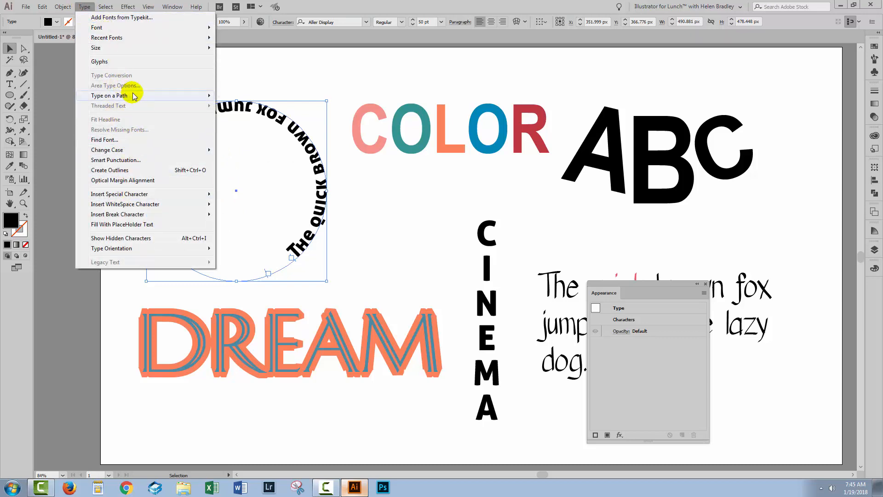
mouse_move(192, 95)
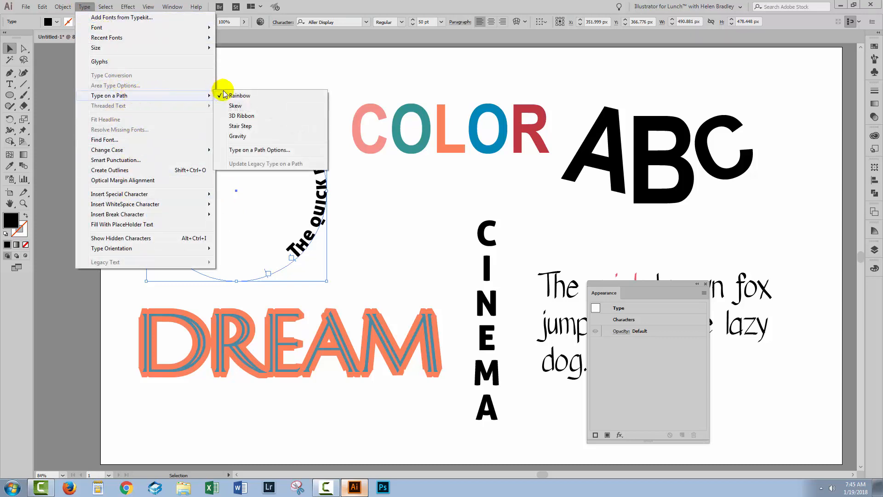
left_click(251, 150)
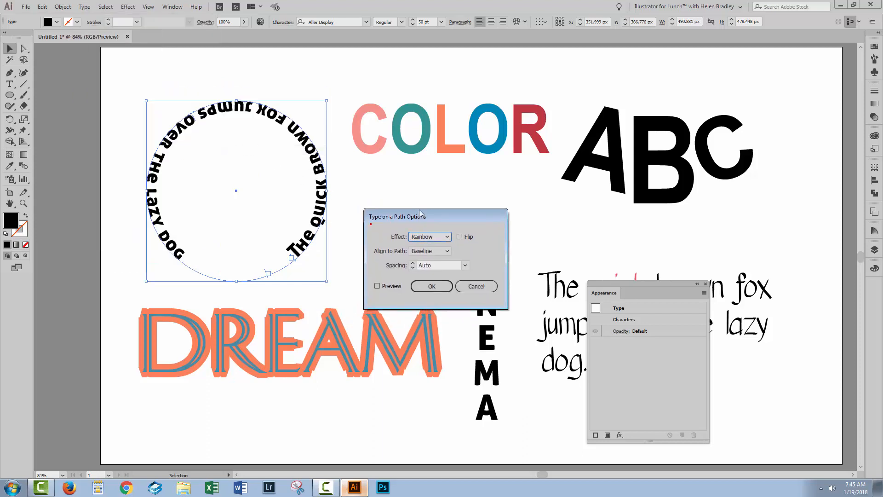
left_click(455, 233)
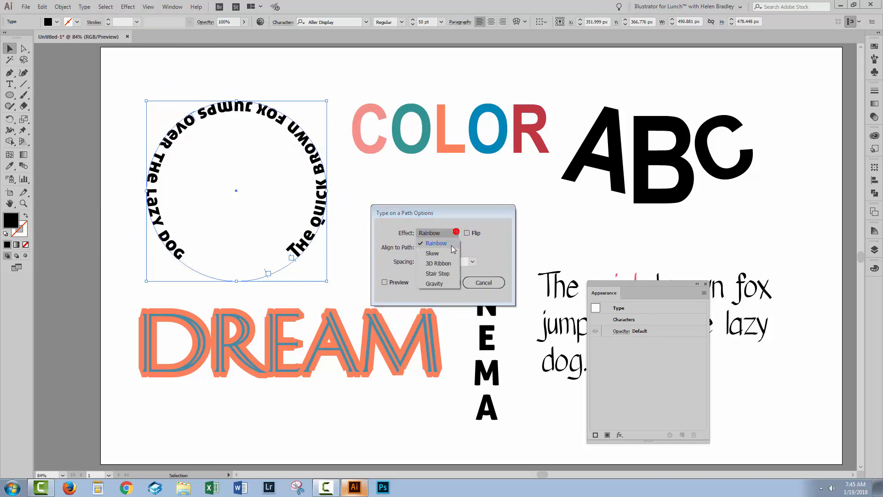
left_click(447, 253)
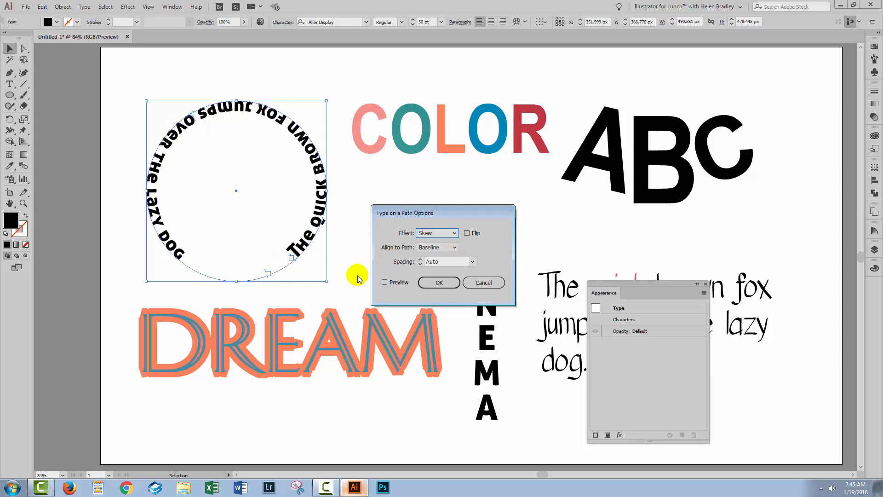
left_click(383, 283)
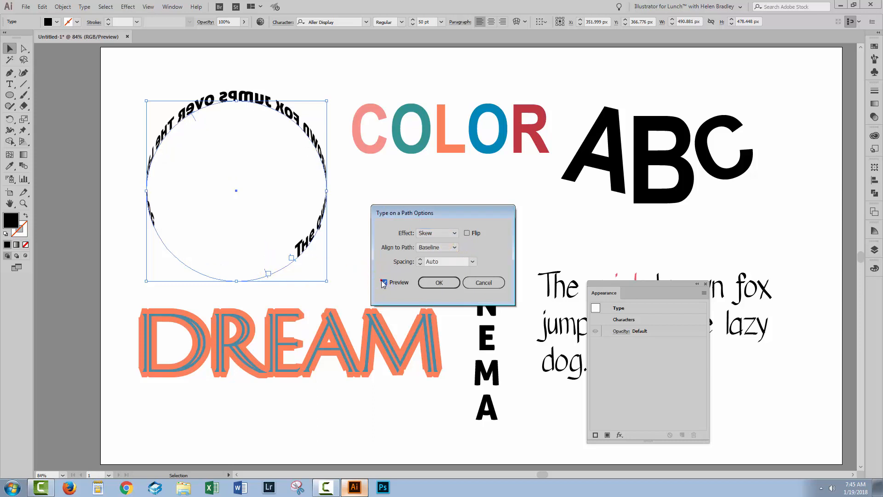
Try the 3D Ribbon, Stair Step and Gravity effects on the circle text, and return to Rainbow
left_click(454, 233)
left_click(438, 263)
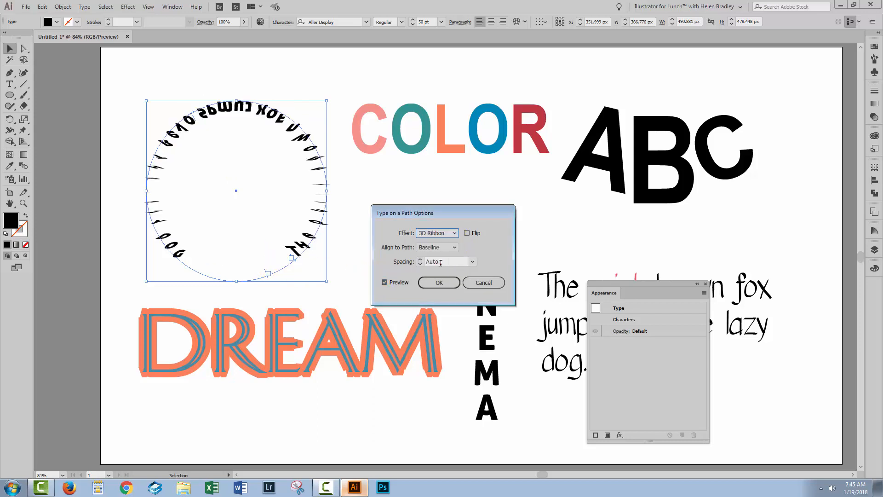
left_click(455, 233)
left_click(438, 273)
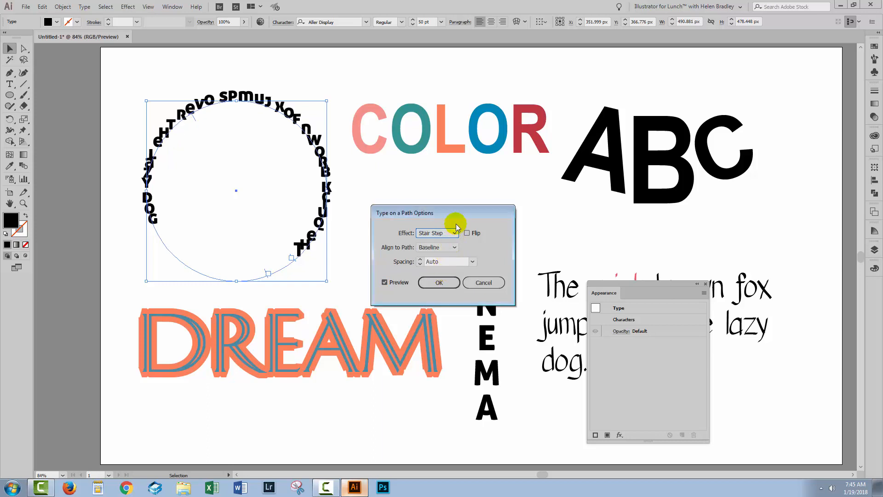
left_click(454, 233)
left_click(436, 283)
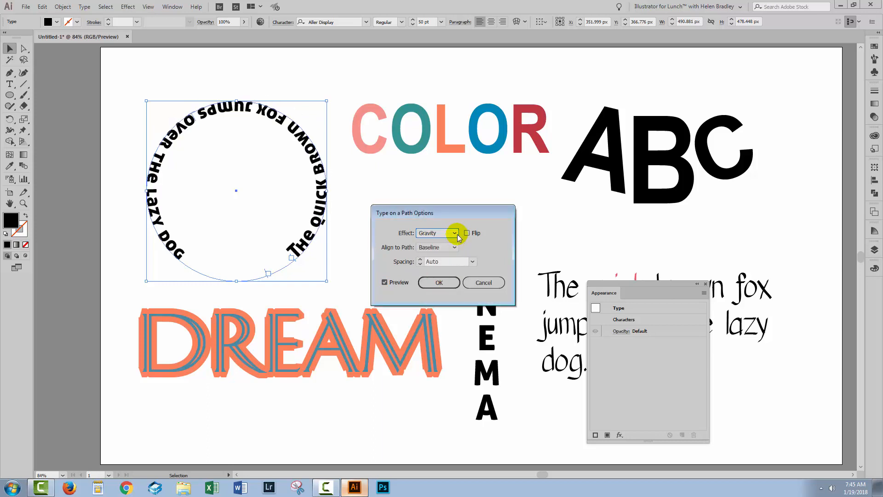
left_click(455, 233)
left_click(436, 243)
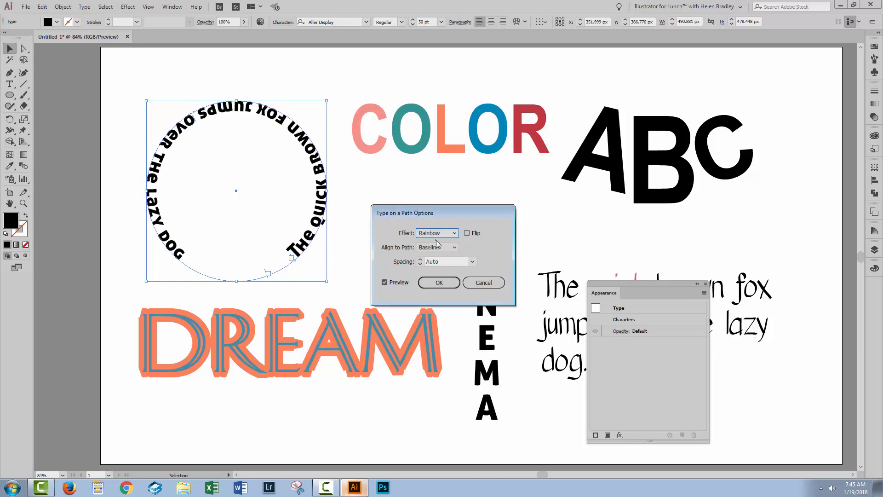
Flip the text to the outside of the circle, try Ascender, Descender and Center path alignment, and apply it with Baseline alignment
left_click(468, 233)
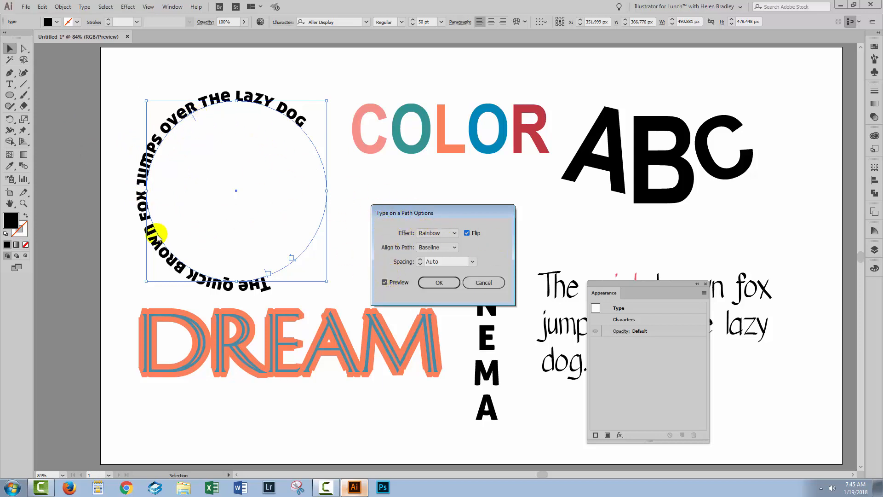
left_click(439, 283)
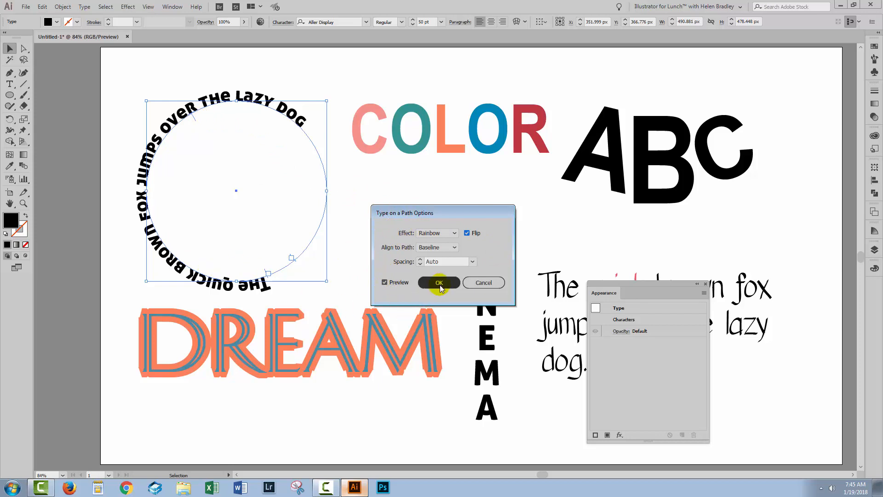
left_click(430, 247)
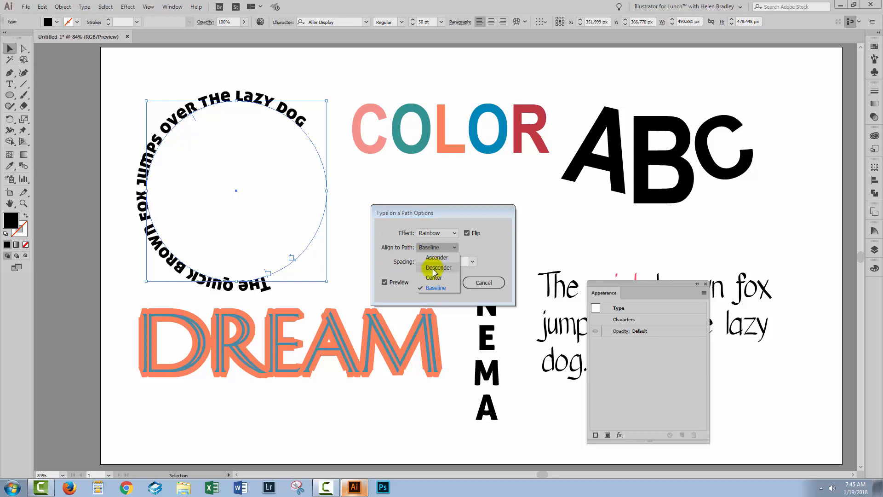
left_click(435, 257)
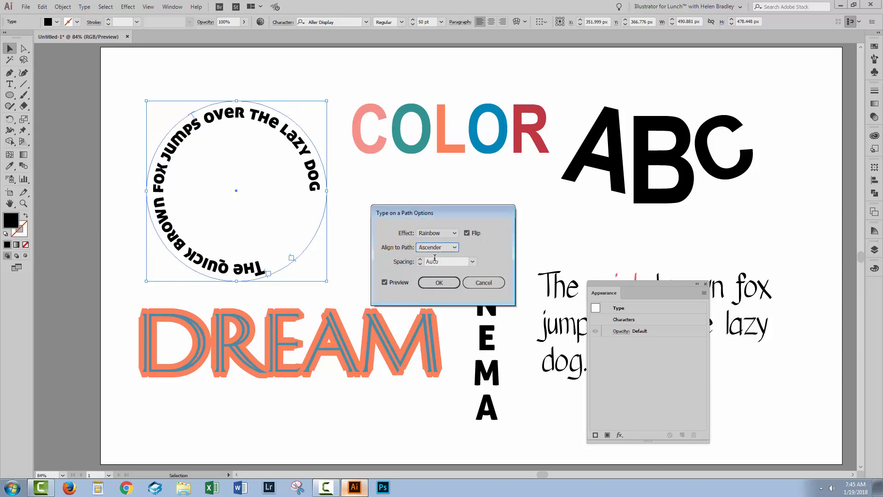
left_click(436, 249)
left_click(434, 263)
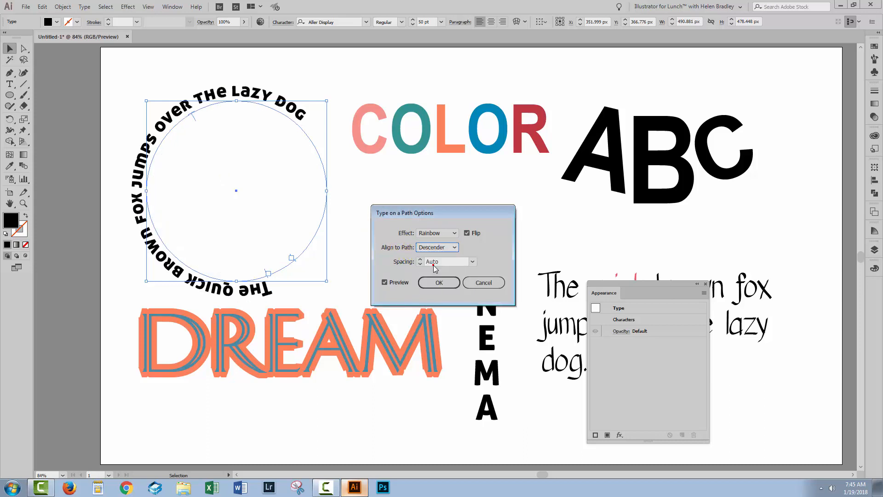
left_click(438, 250)
left_click(427, 271)
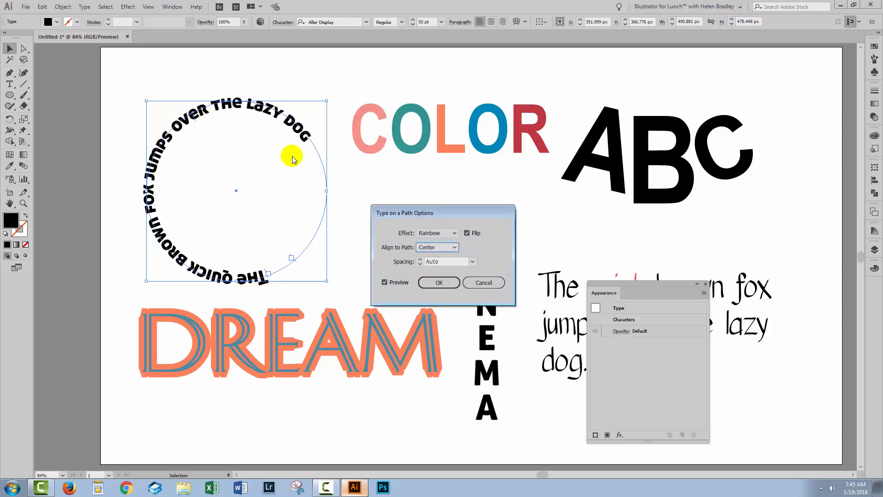
left_click(427, 248)
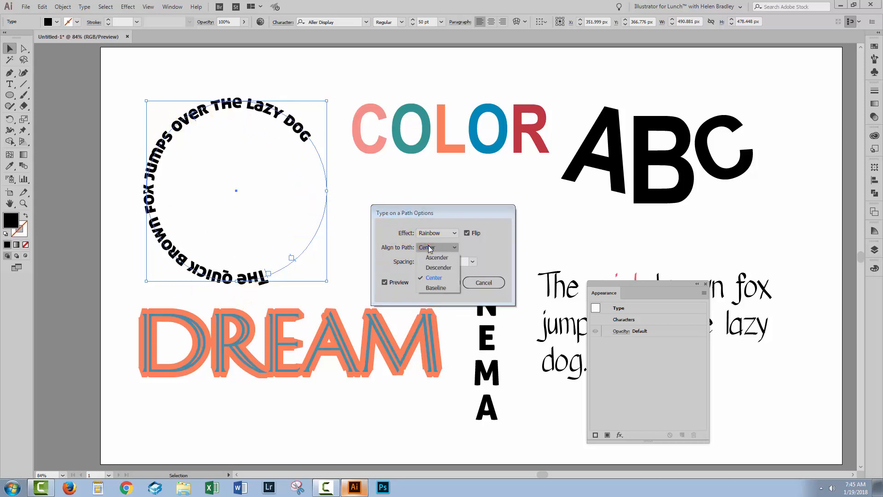
left_click(435, 288)
left_click(440, 282)
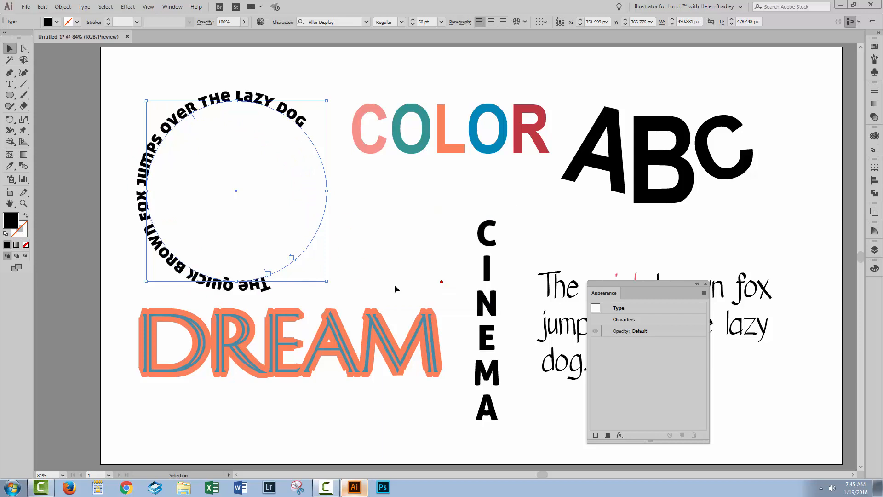
Slide the text's bracket from the circle's lower right to its lower left to arch the sentence evenly over the top
key("a")
left_click(267, 276)
left_click_drag(267, 275, 169, 231)
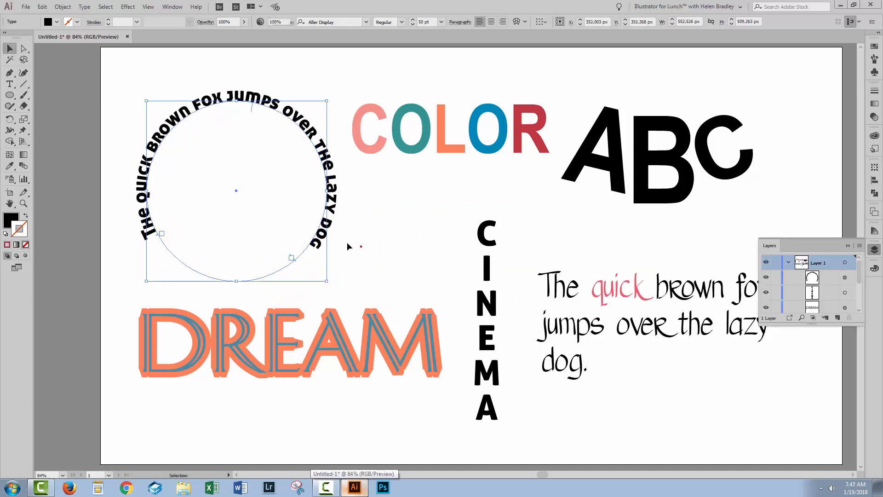
key("v")
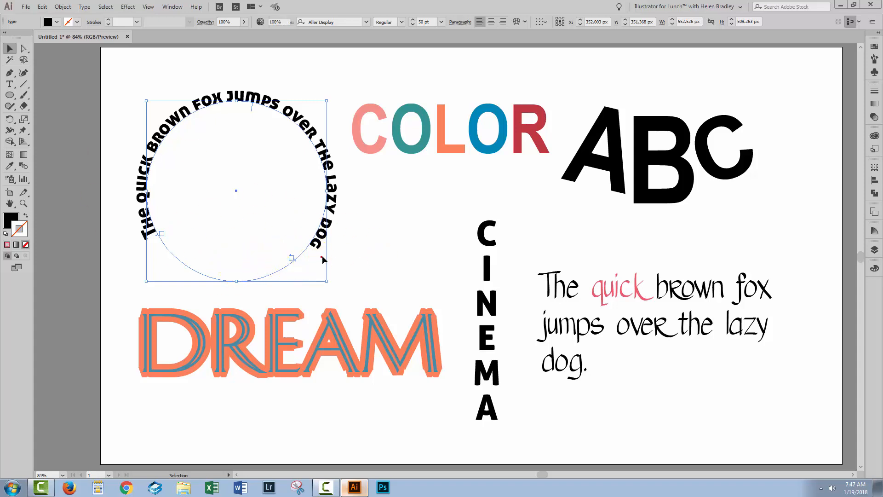
Try a pink stroke on the circle text, set the stroke back to none, and deselect the text
left_click(337, 263)
left_click(282, 263)
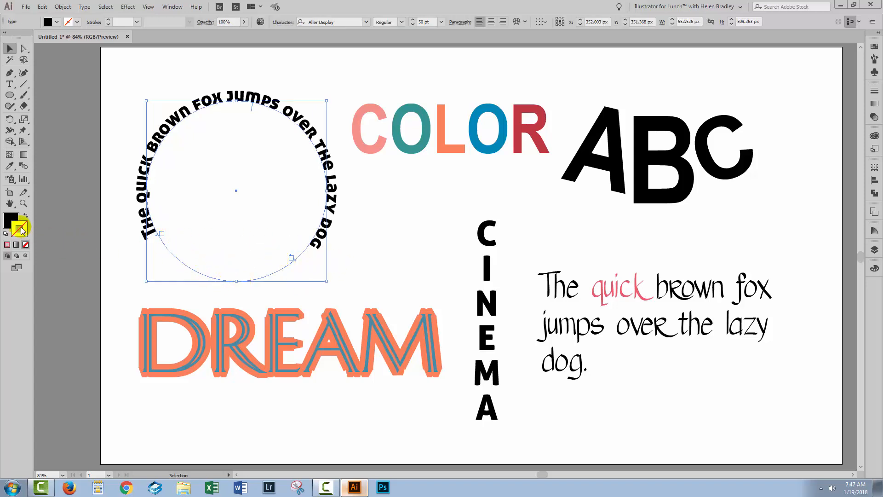
left_click(8, 243)
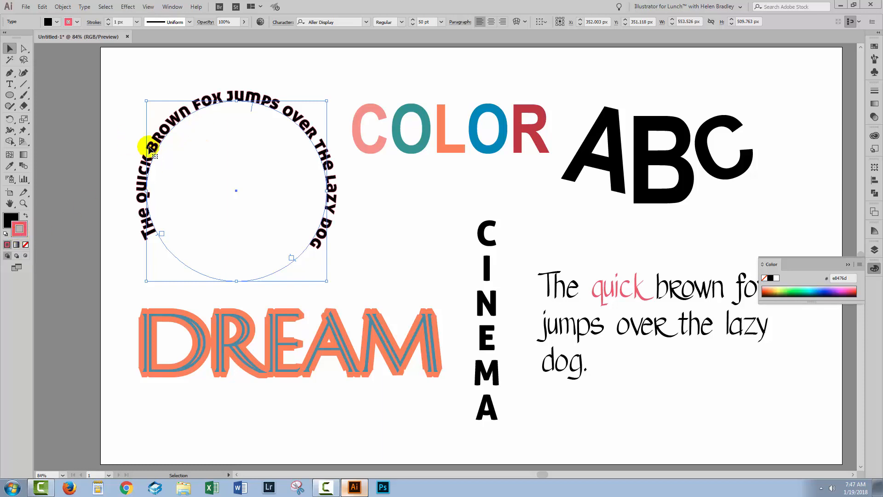
left_click(26, 245)
left_click(356, 263)
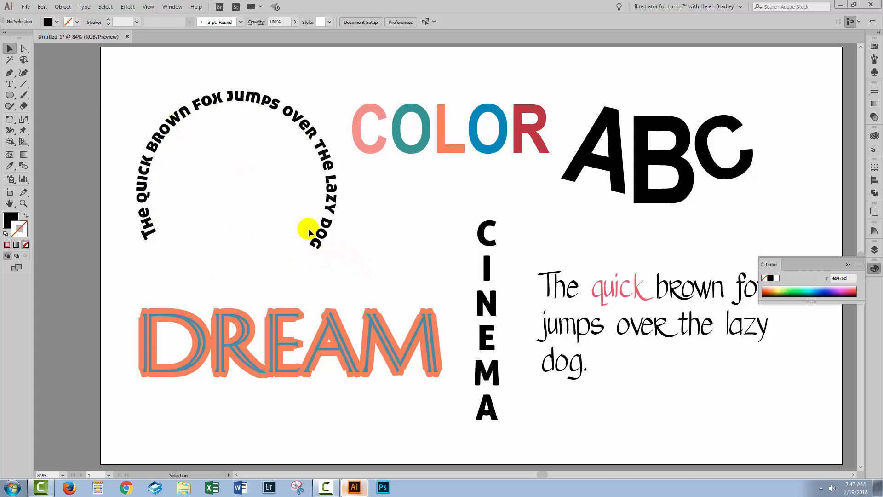
Draw a wavy freehand path below the script sentence with the Pencil tool
left_click(9, 111)
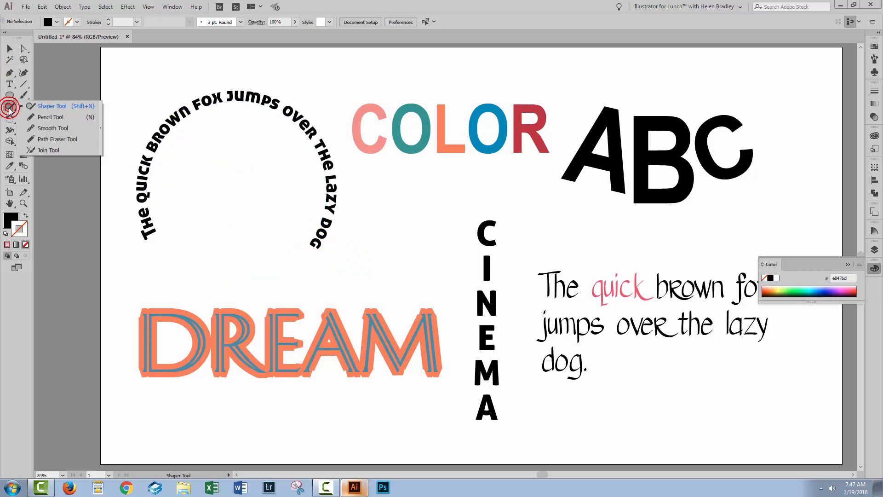
left_click(37, 118)
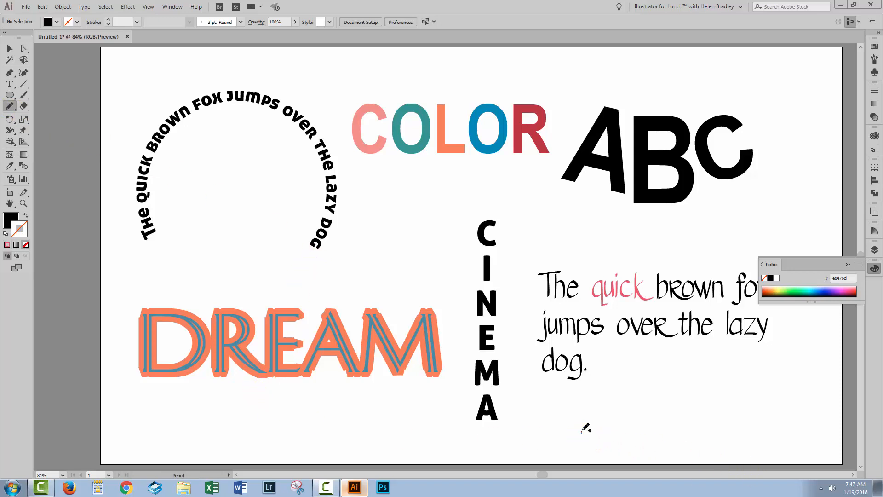
mouse_move(581, 432)
left_mouse_down()
mouse_move(680, 405)
mouse_move(785, 395)
mouse_move(788, 373)
left_mouse_up()
key("ctrl+z")
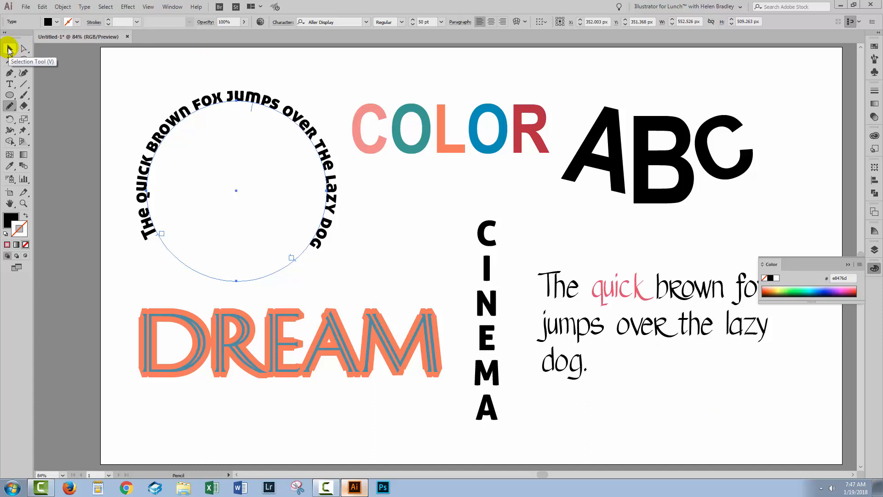
Set "Curvy text on a path" along the wavy path and slide its start bracket back until the whole phrase fits
left_click(10, 83)
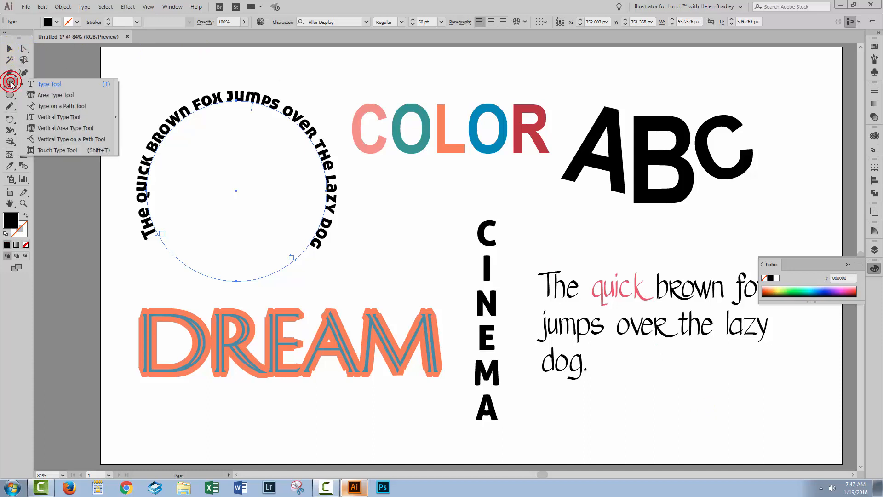
left_click(42, 106)
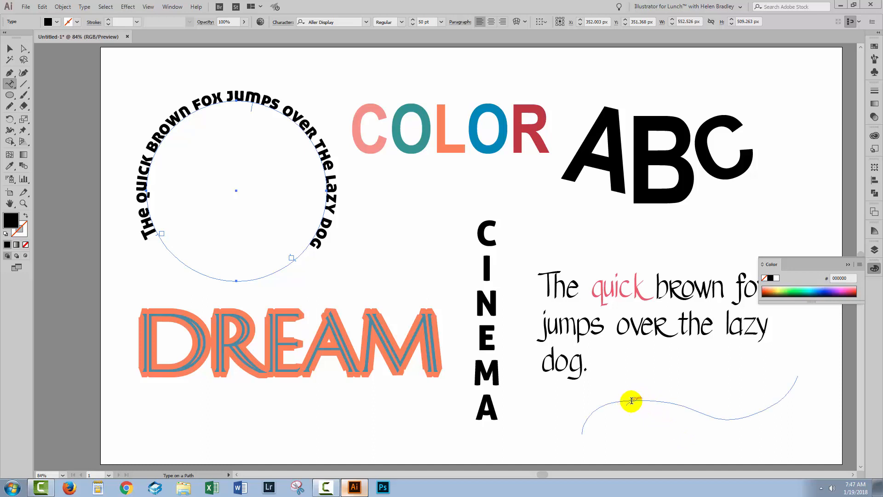
left_click(632, 400)
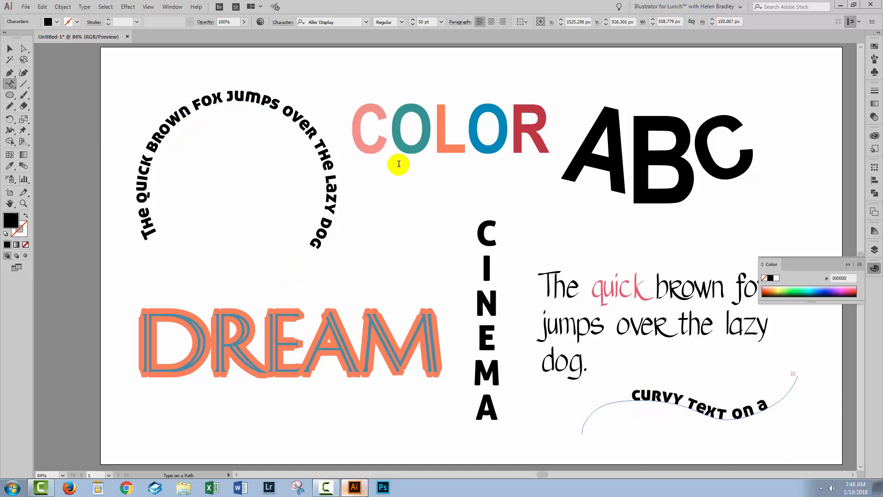
left_click(23, 49)
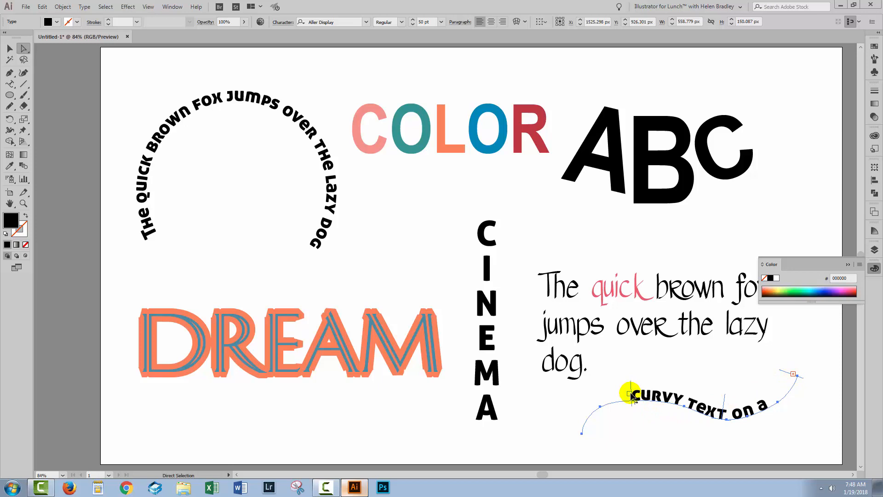
left_click_drag(631, 394, 593, 404)
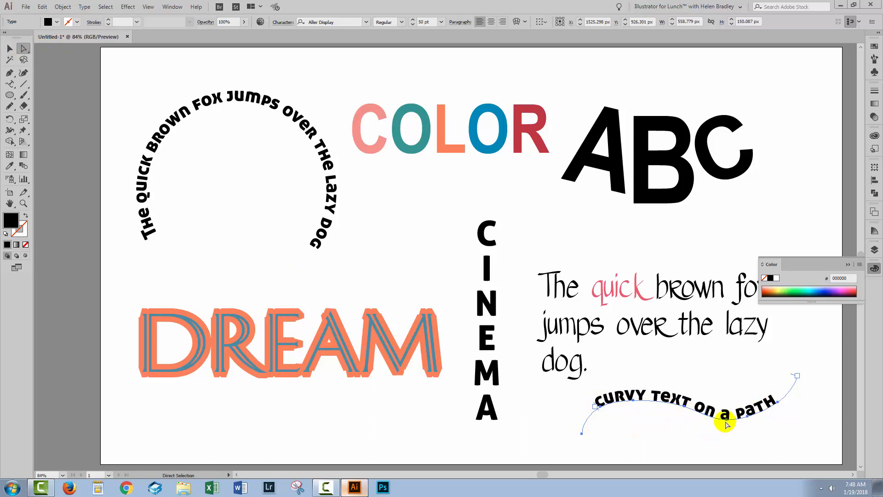
Reshape the curvy text's path by moving its end anchor outward and adjusting the next anchors, and deselect it
left_click(582, 434)
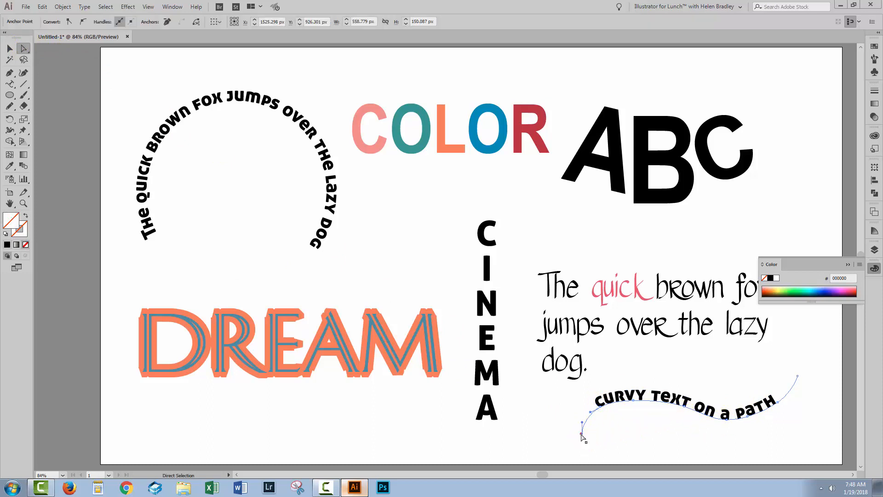
left_click_drag(582, 434, 555, 434)
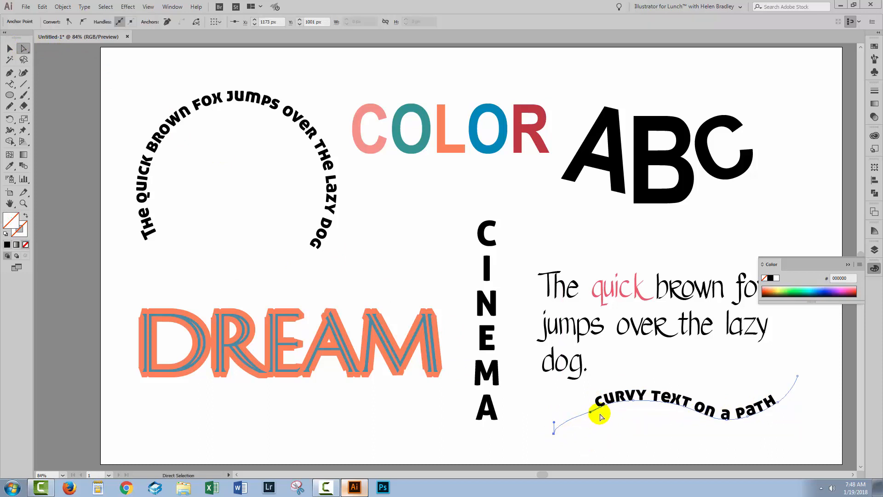
left_click_drag(601, 409, 608, 431)
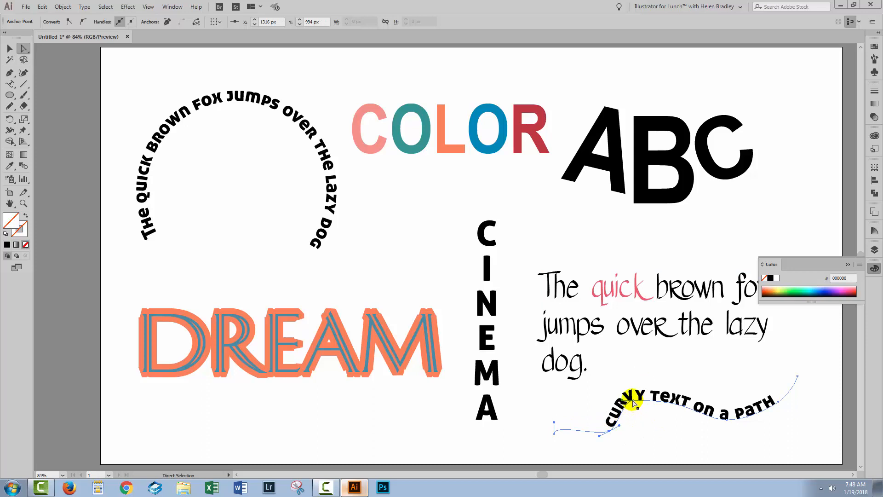
left_click_drag(632, 400, 641, 405)
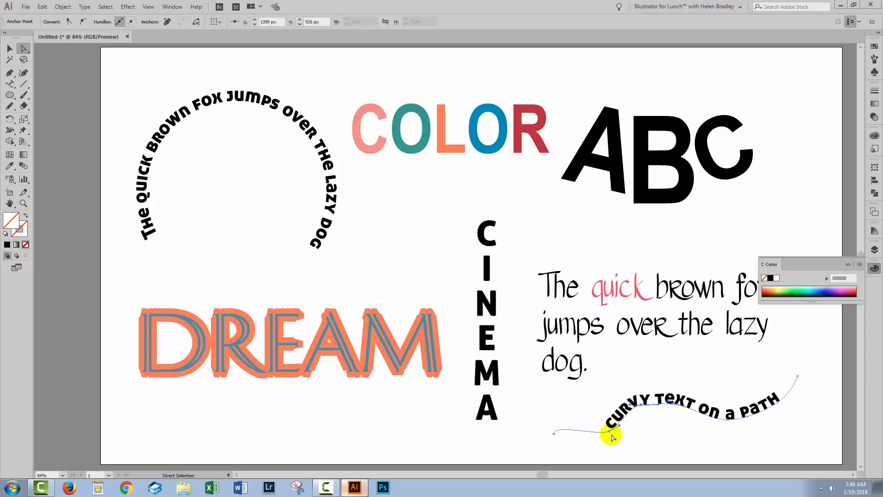
left_click_drag(609, 431, 557, 440)
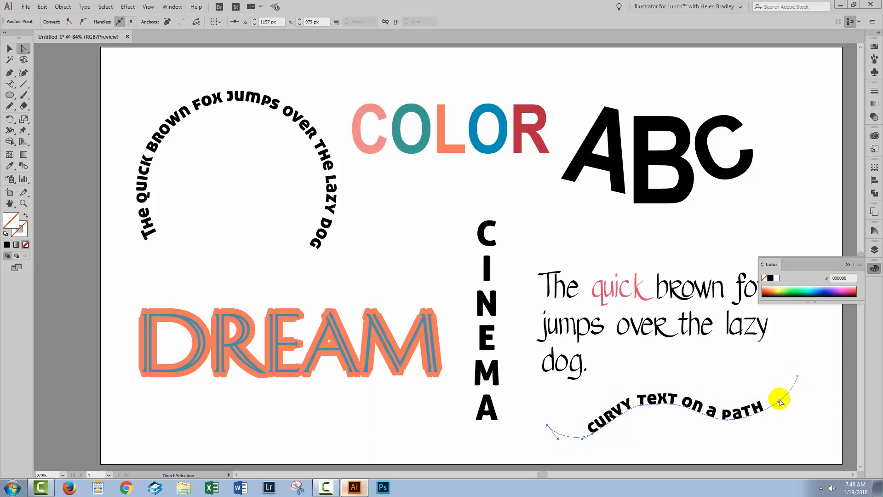
left_click(765, 437)
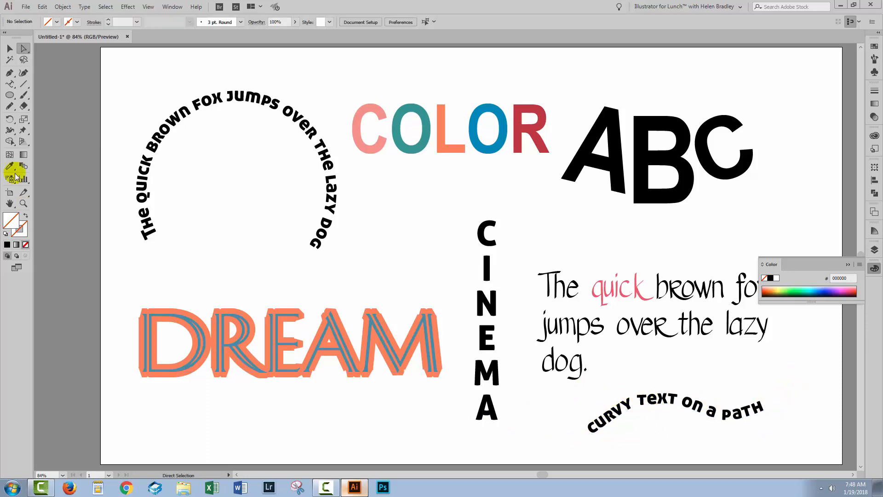
left_click(9, 48)
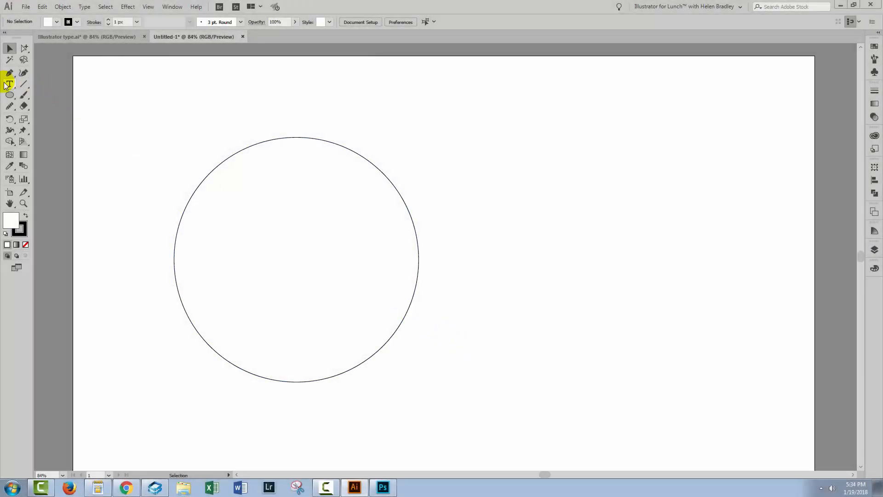
Turn the circle into an area type shape and fill it with Lorem ipsum placeholder text
left_click_drag(6, 84, 42, 101)
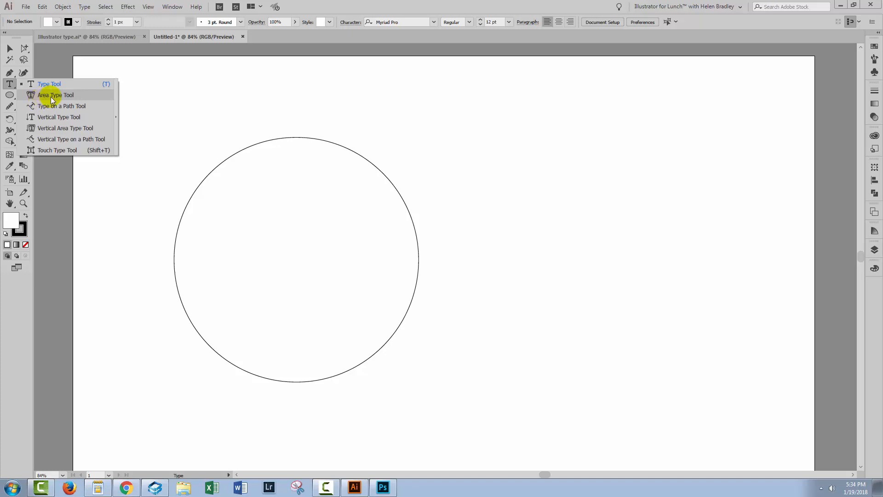
left_click_drag(52, 100, 53, 99)
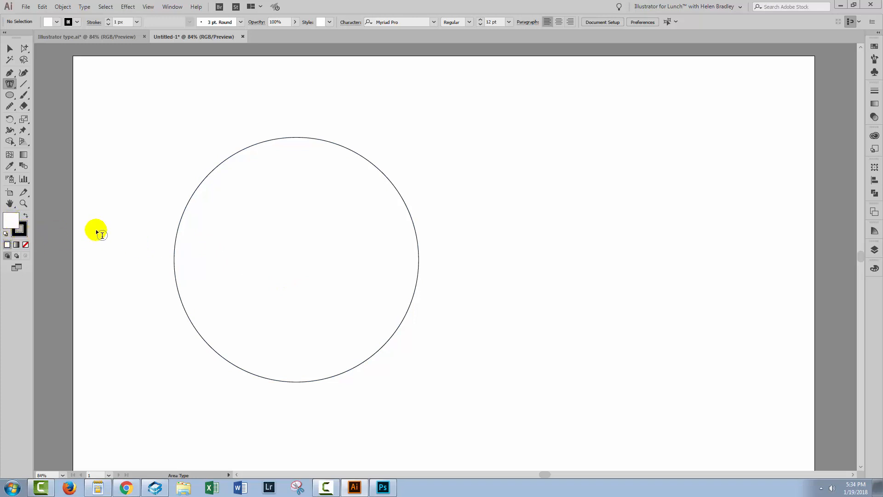
left_click(235, 162)
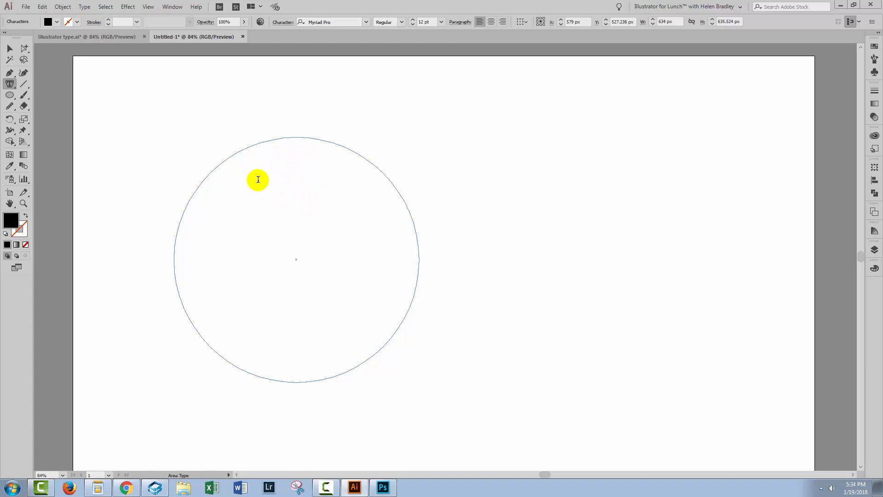
key("Escape")
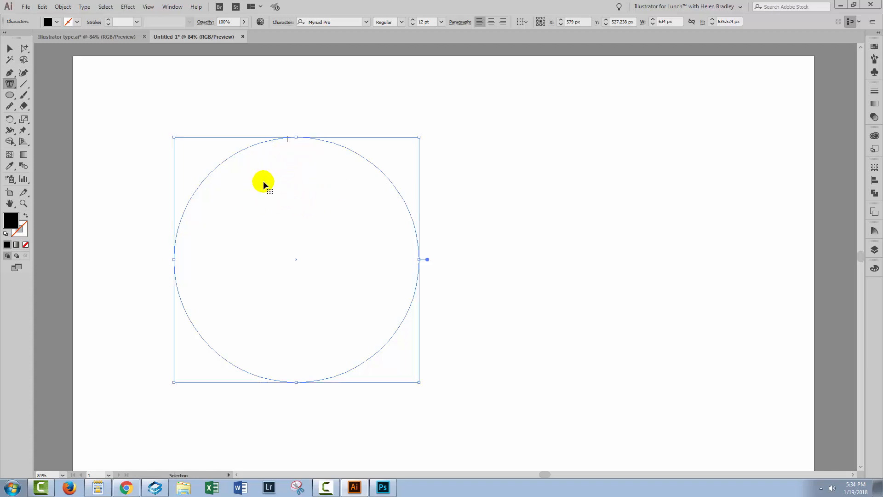
type("Lorem ipsum dolor sit amet, consectetur adipiscing elit. Fusce sit amet eros vulputate, sagittis arcu non, consectetur metus. Pellentesque mollis metus et nisi egestas consequat in vel odio. Nam scelerisque sollicitudin enim vitae ullamcorper. Sed non porttitor turpis, sed bibendum mi. Ut tortor mauris, mattis a nulla non, fringilla consectetur erat. Pellentesque ultrices eget nibh eget tincidunt. Sed ac lobortis ex, ac lacinia leo. Etiam molestie, lorem vel cursus sollicitudin, nisl libero molestie lorem, ut posuere dui justo et ligula. Cras euismod nisl quis mauris posuere, id facilisis nisl egestas. Aenean condimentum risus sit interdum ullamcorper. Nullam at venenatis neque, vel accumsan dolor. Morbi rhoncus ex vitae diam tempor, vitae laoreet mauris suscipit. Proin dictum, nisl ac finibus ultrices, risus est auctor ligula, quis malesuada ligula elit id tortor. Ut nulla felis, pulvinar eu odio ut, interdum viverra dolor. Integer gravida sollicitudin sollicitudin. In faucibus libero at tellus ornare, at dictum metus dapibus.")
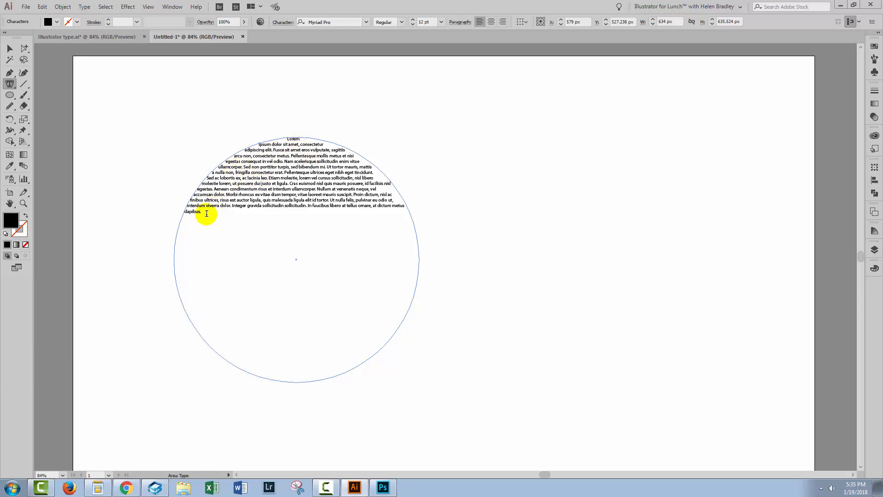
Set all the placeholder text in the circle to 24 pt and deselect it
left_click_drag(204, 213, 233, 125)
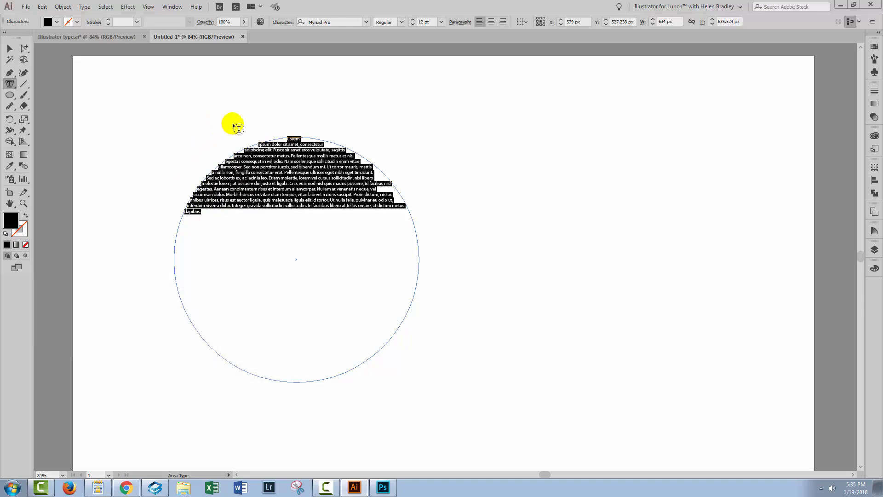
left_click(423, 21)
type("20")
key("Return")
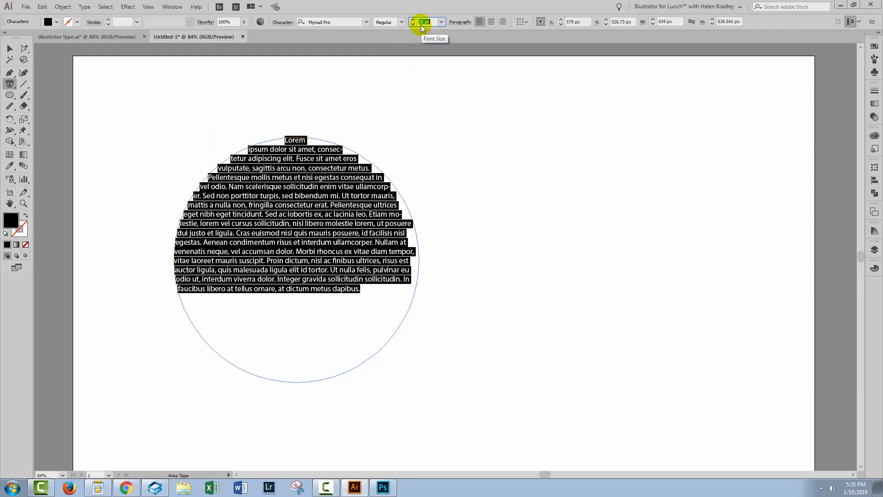
key("Up")
key("Up")
key("Up")
key("Up")
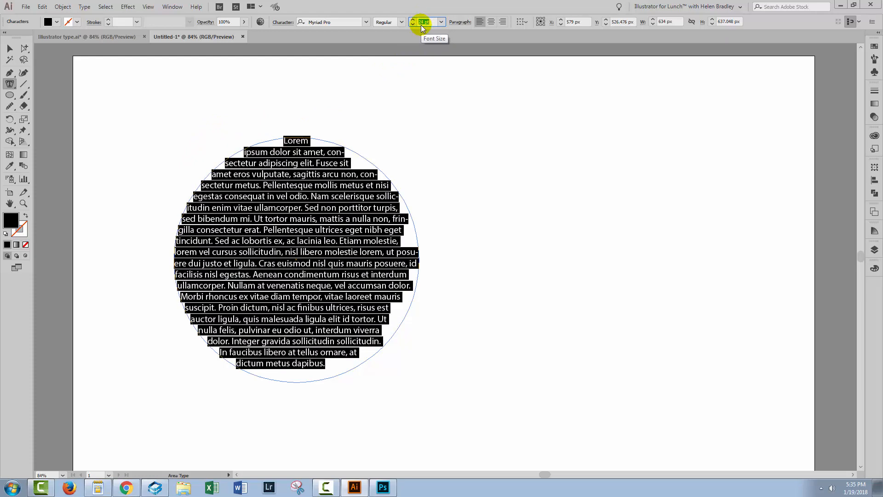
left_click(10, 49)
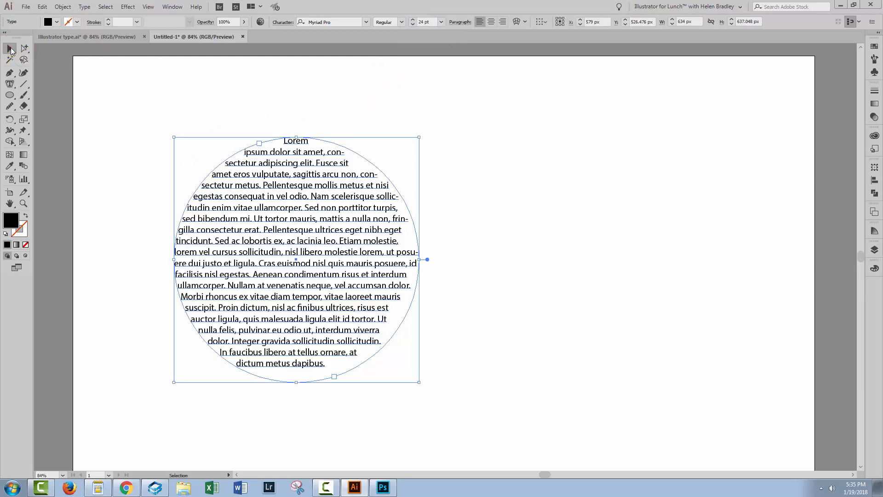
left_click(115, 98)
Try Justify all lines on the circle's text, apply Justify with last line aligned center, and check it deselected before reselecting it
left_click(331, 286)
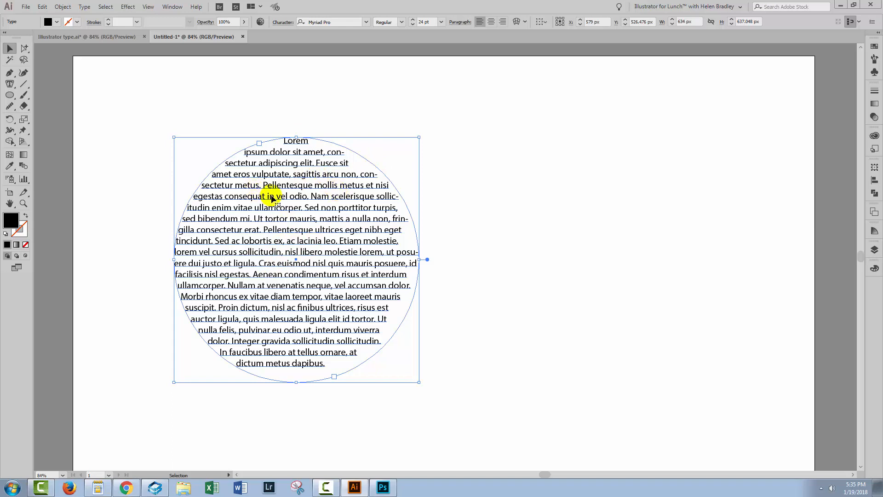
left_click(7, 85)
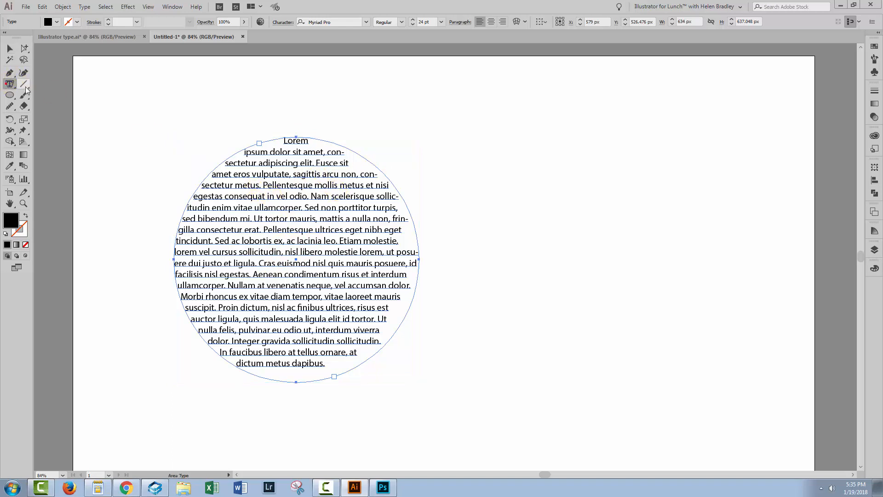
left_click(463, 25)
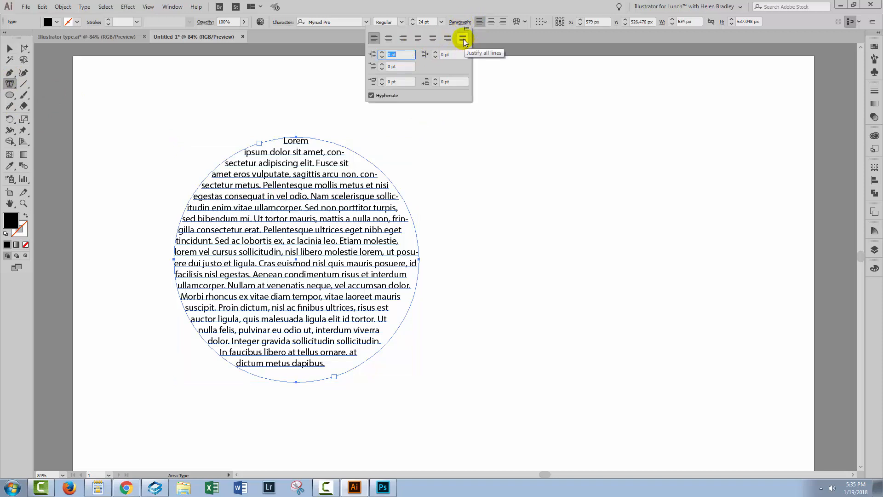
left_click(462, 38)
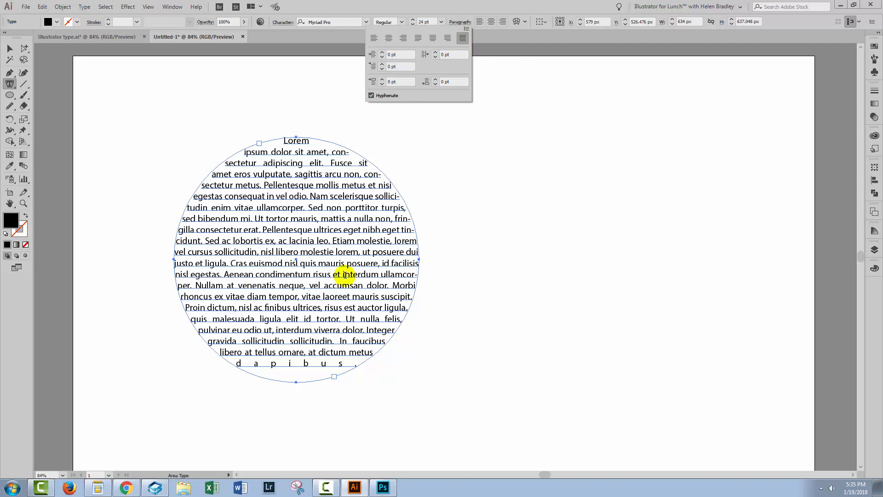
left_click(433, 39)
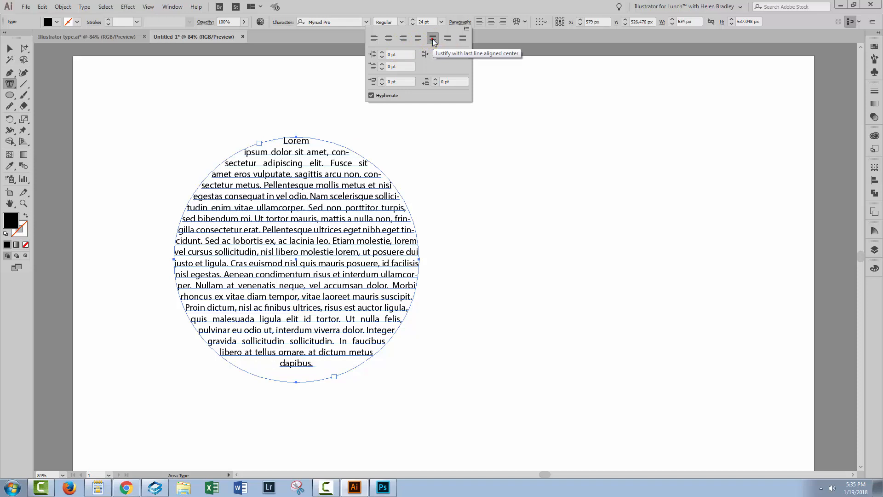
left_click(10, 49)
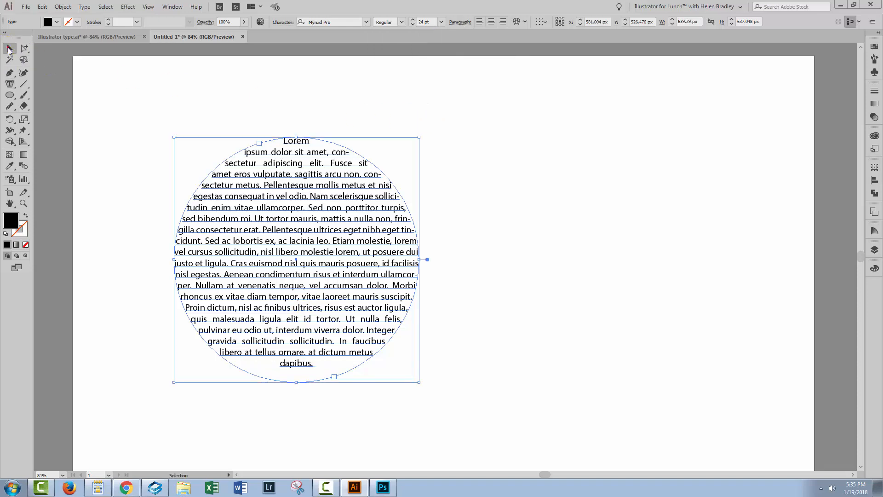
left_click(114, 107)
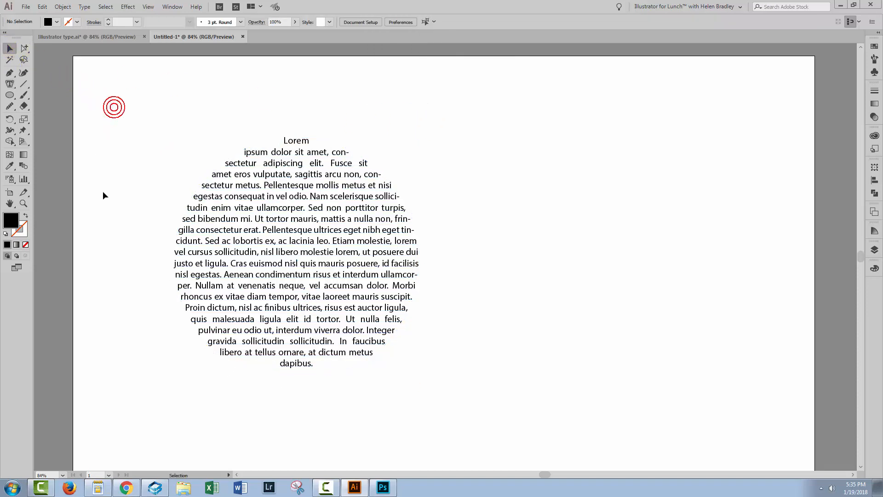
left_click(320, 330)
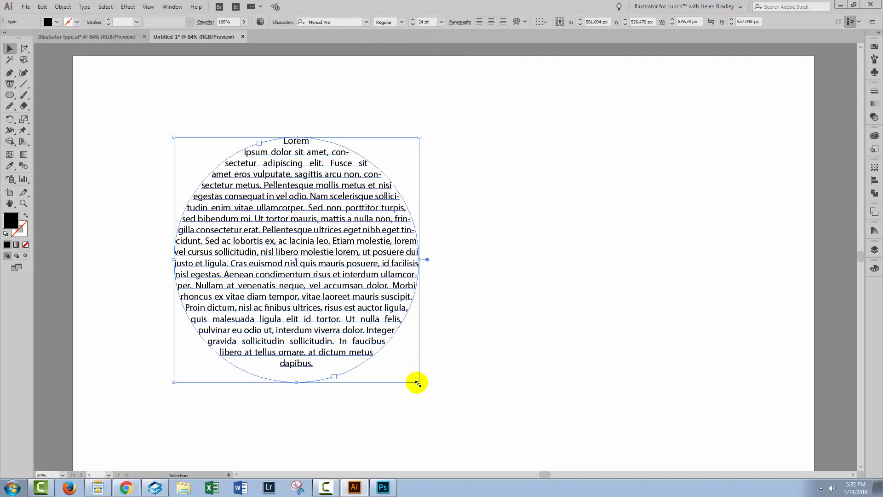
Shrink the circular text area proportionally from its lower-right corner to about 414 by 409 px, and deselect it
left_click_drag(418, 383, 333, 296)
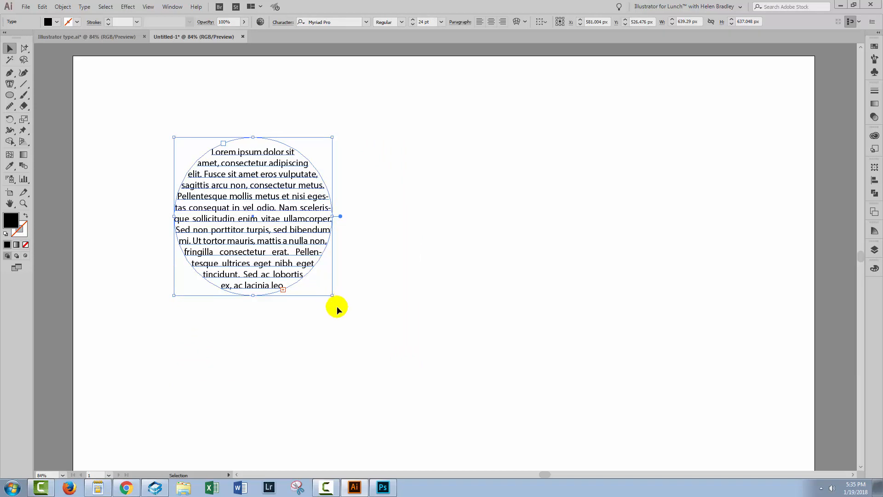
left_click(309, 313)
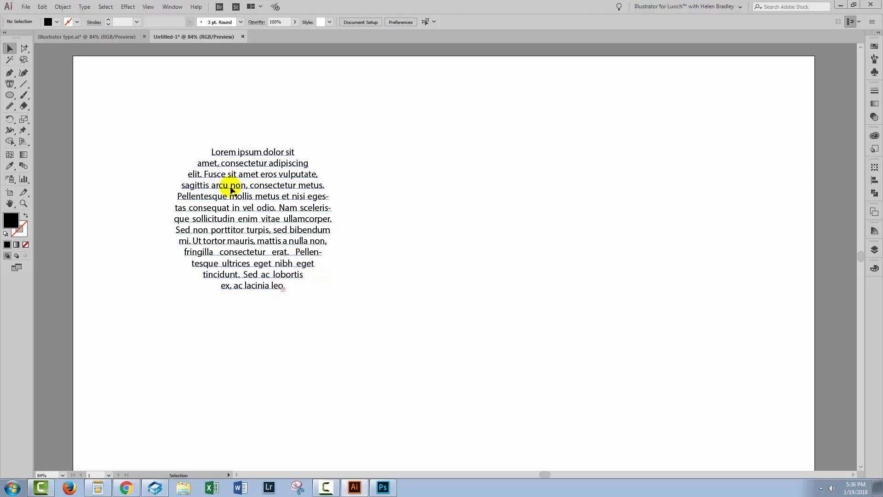
Enlarge the circular text area from its lower-right corner until all the placeholder text fits inside, and deselect it
left_click(293, 282)
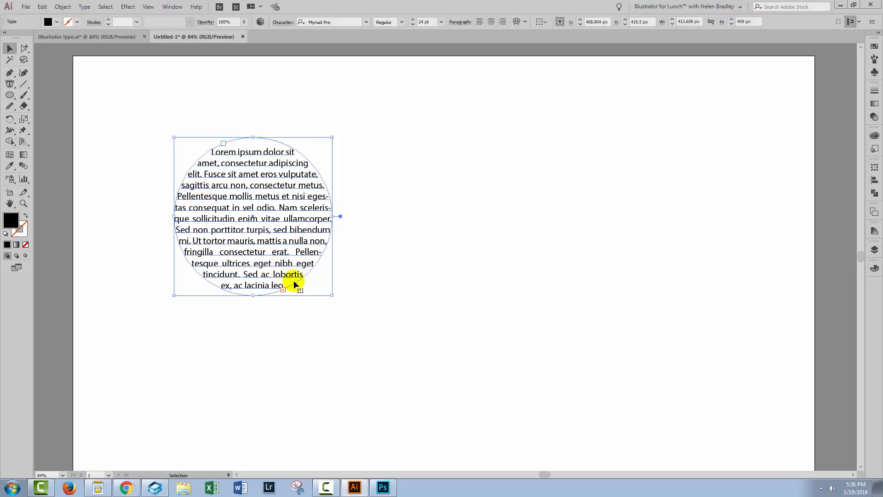
left_click_drag(334, 299, 415, 378)
left_click(434, 368)
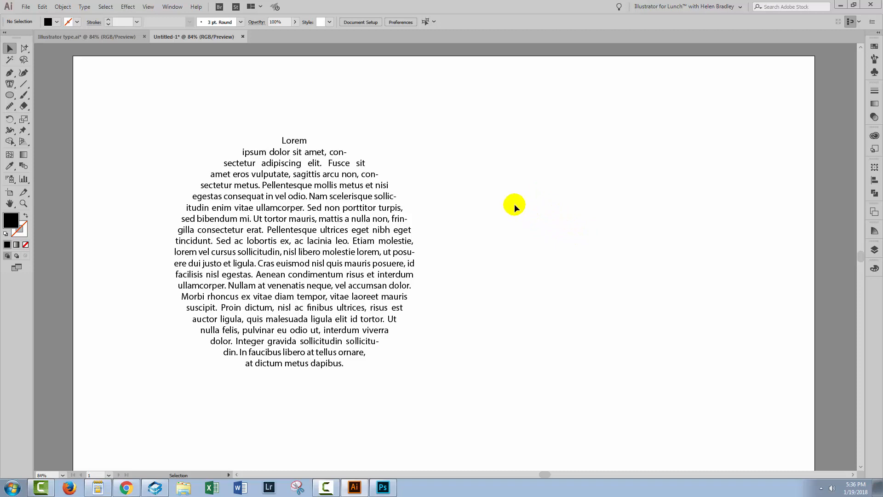
Try to start text with the Area Type tool on the empty artboard beside the circular text, and dismiss the alert
left_click(10, 84)
left_click(569, 224)
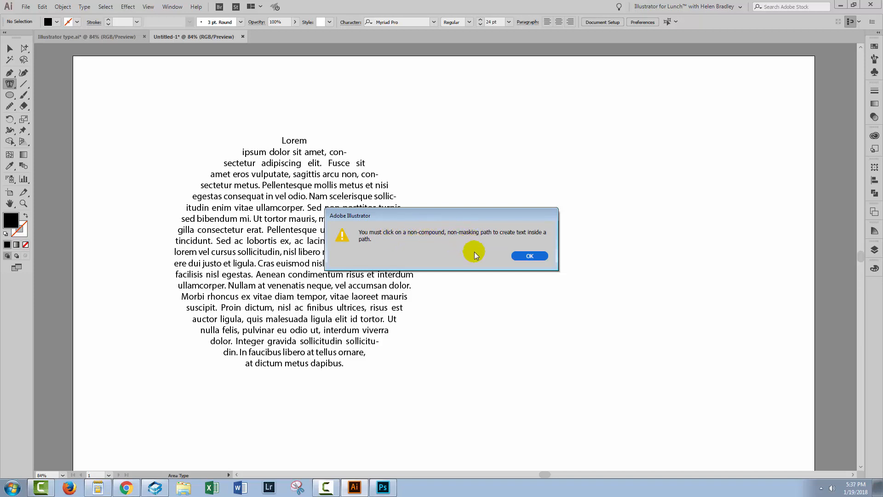
left_click(521, 257)
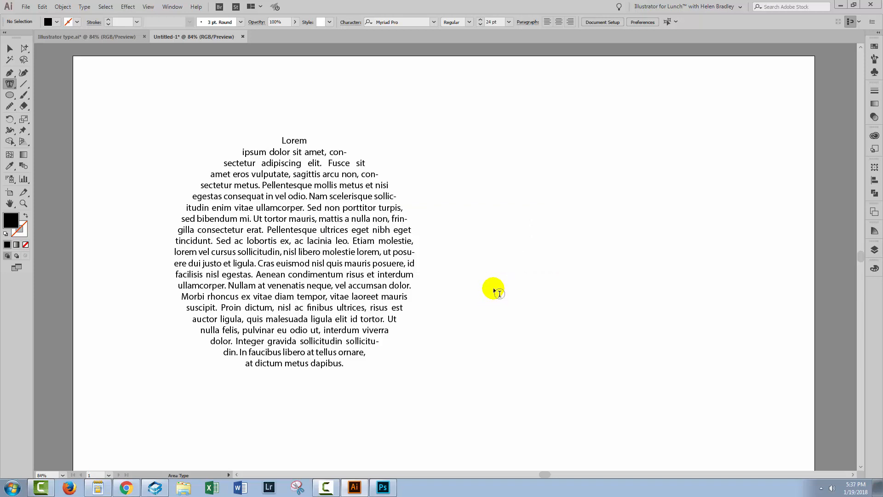